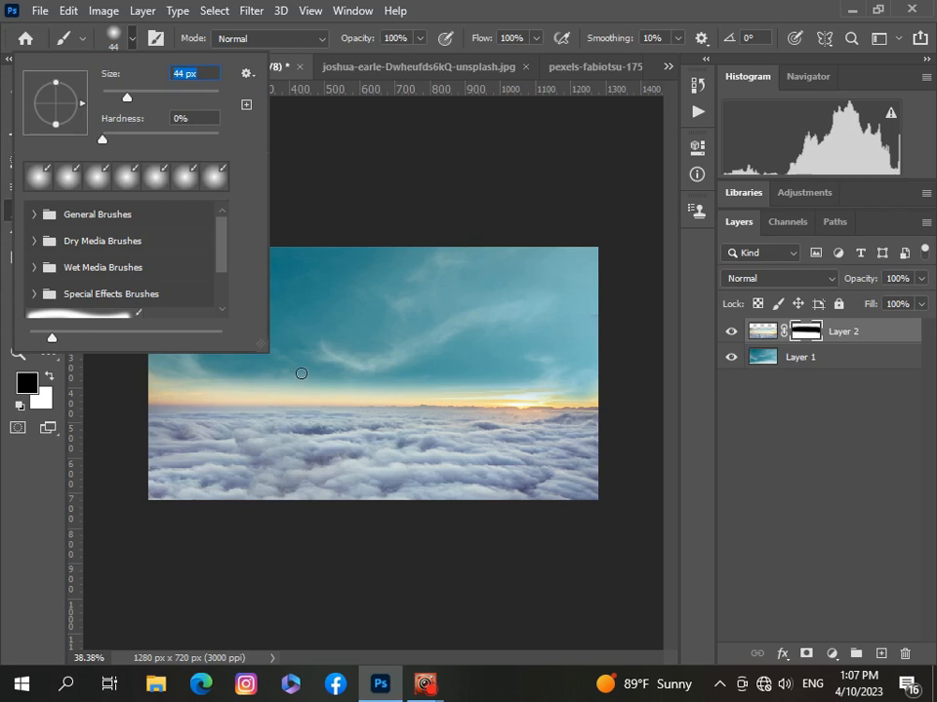
# Paint black on Layer 2's mask along the horizon with the 44 px soft brush to hide the yellow sunset band
pyautogui.press('Return')
pyautogui.scroll(3, 294, 541)
pyautogui.hscroll(-4, 348, 508)
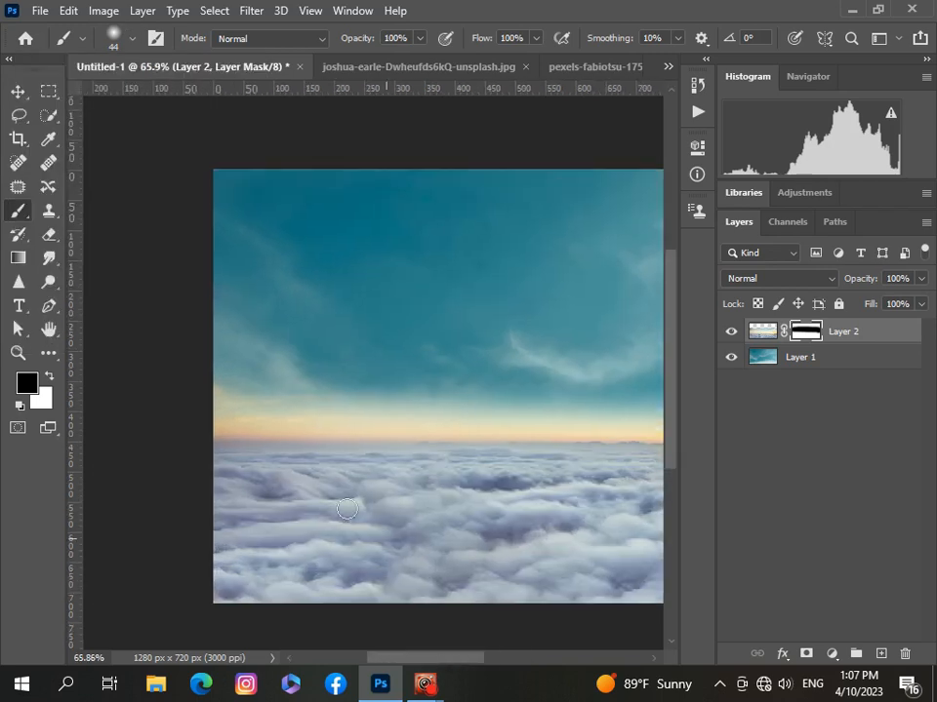
pyautogui.moveTo(207, 388)
pyautogui.mouseDown()
pyautogui.moveTo(225, 427)
pyautogui.moveTo(453, 419)
pyautogui.moveTo(266, 411)
pyautogui.moveTo(429, 417)
pyautogui.moveTo(314, 396)
pyautogui.moveTo(315, 386)
pyautogui.moveTo(557, 414)
pyautogui.moveTo(469, 404)
pyautogui.moveTo(594, 402)
pyautogui.moveTo(591, 430)
pyautogui.moveTo(566, 434)
pyautogui.moveTo(193, 436)
pyautogui.mouseUp()
pyautogui.moveTo(471, 660)
pyautogui.mouseDown()
pyautogui.moveTo(564, 637)
pyautogui.moveTo(556, 644)
pyautogui.mouseUp()
pyautogui.moveTo(189, 410)
pyautogui.mouseDown()
pyautogui.moveTo(561, 409)
pyautogui.moveTo(570, 432)
pyautogui.moveTo(181, 430)
pyautogui.mouseUp()
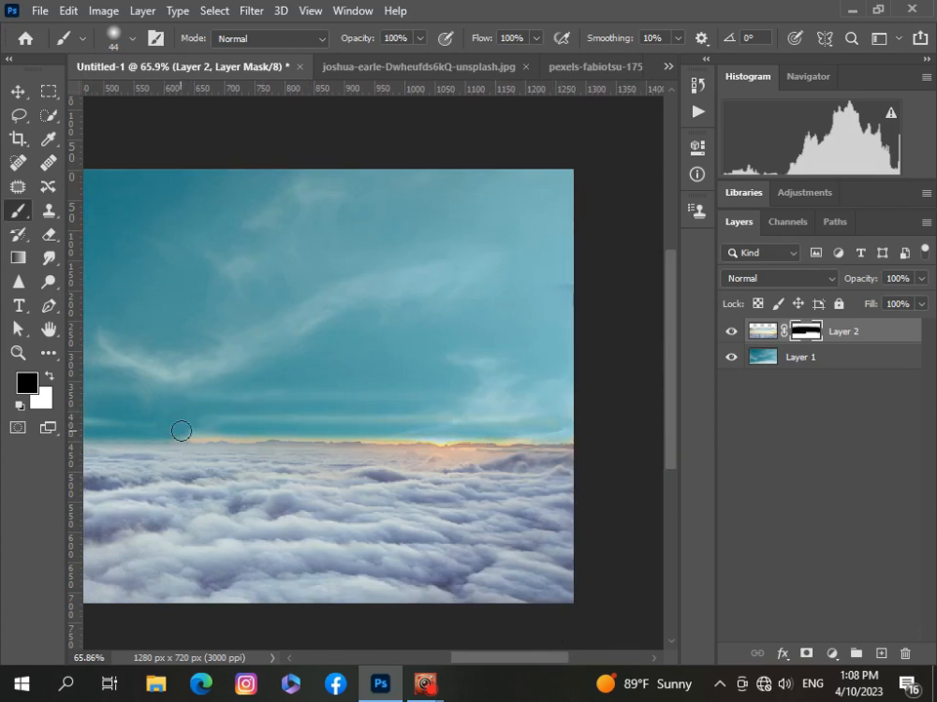
pyautogui.moveTo(329, 435); pyautogui.dragTo(527, 437)
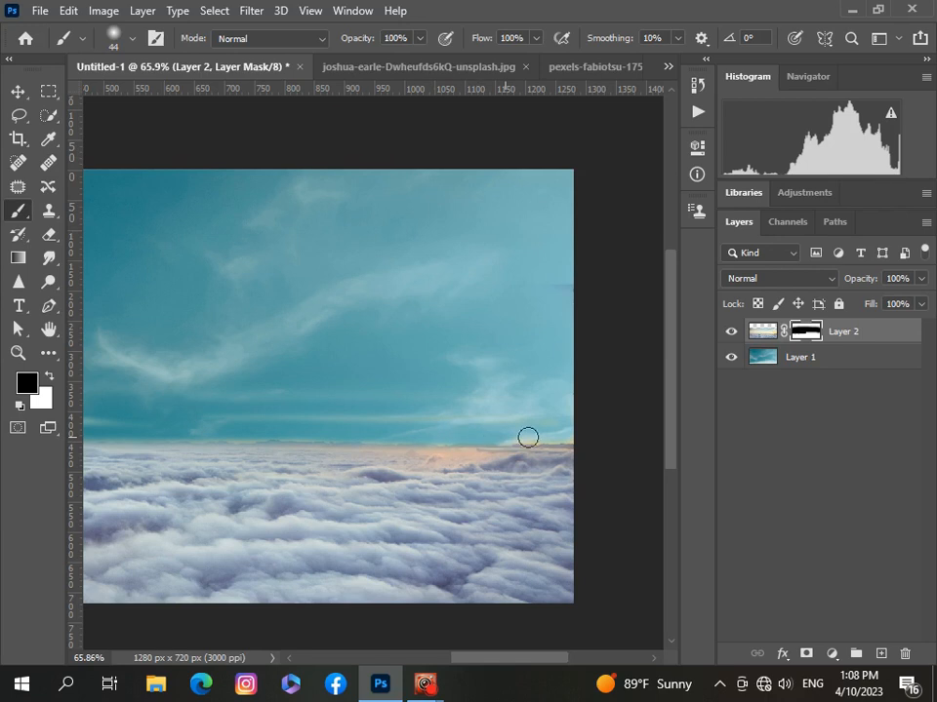
# Set the brush opacity to 55% and paint over the horizon on Layer 2's mask to soften the edge between clouds and sky
pyautogui.scroll(-3, 177, 439)
pyautogui.scroll(1, 177, 443)
pyautogui.scroll(-1, 178, 444)
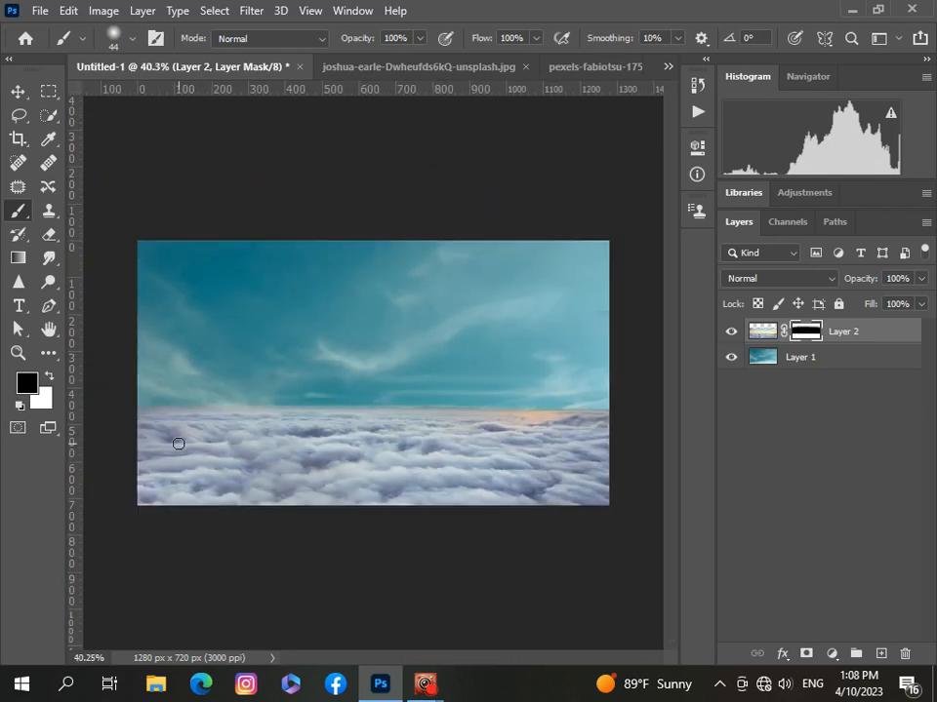
pyautogui.scroll(4, 410, 412)
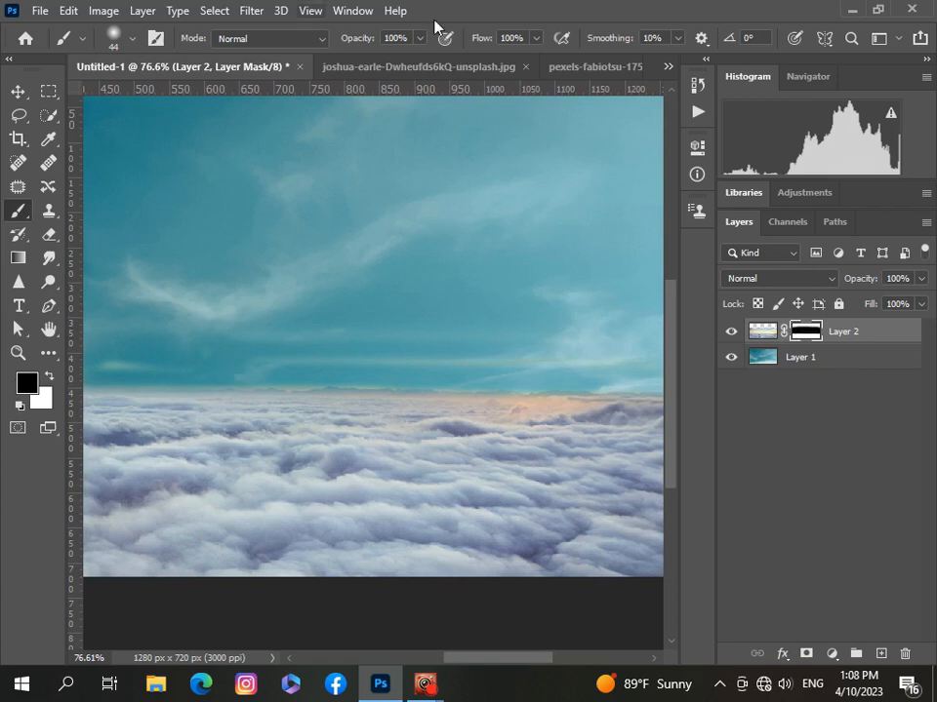
pyautogui.click(420, 39)
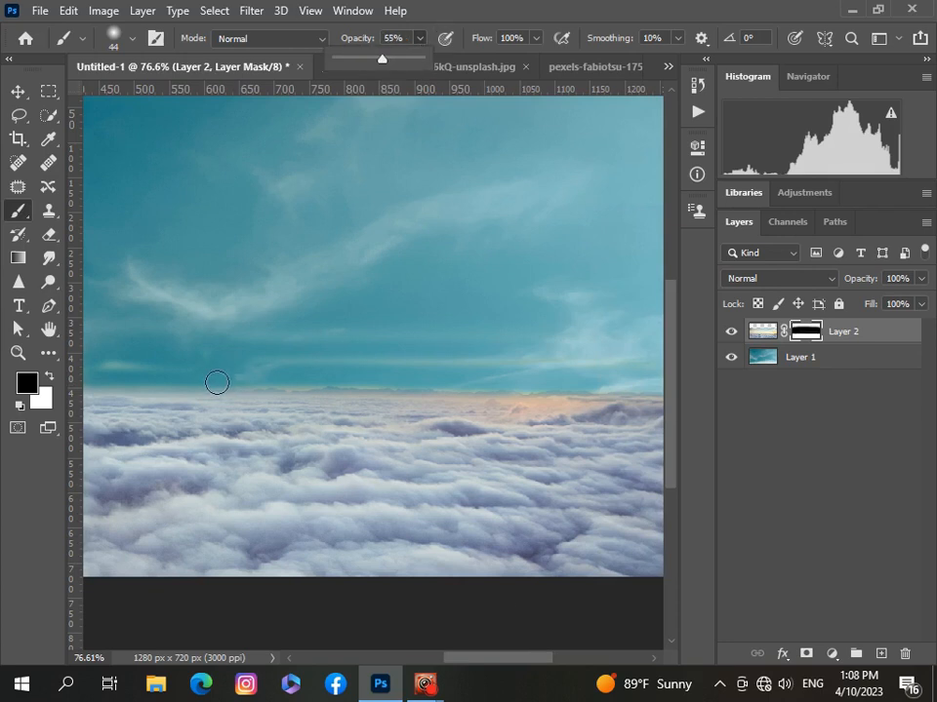
pyautogui.click(216, 382)
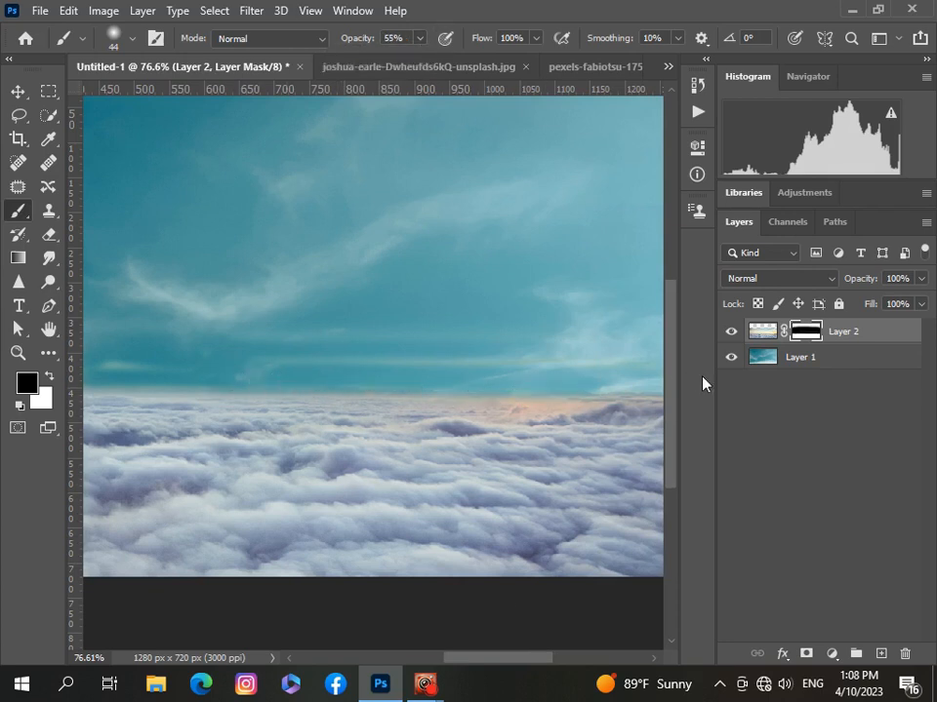
pyautogui.moveTo(550, 659); pyautogui.dragTo(570, 660)
# Add a Color Balance adjustment layer above Layer 2 and shift its color slightly to cool the image
pyautogui.scroll(-4, 369, 437)
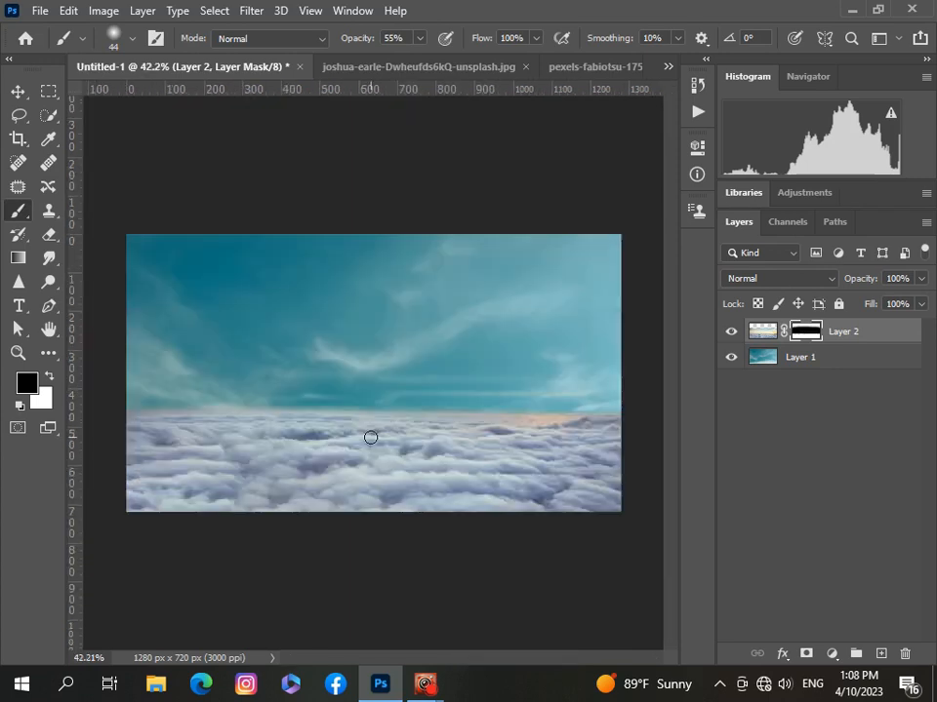
pyautogui.scroll(1, 370, 437)
pyautogui.scroll(-2, 190, 488)
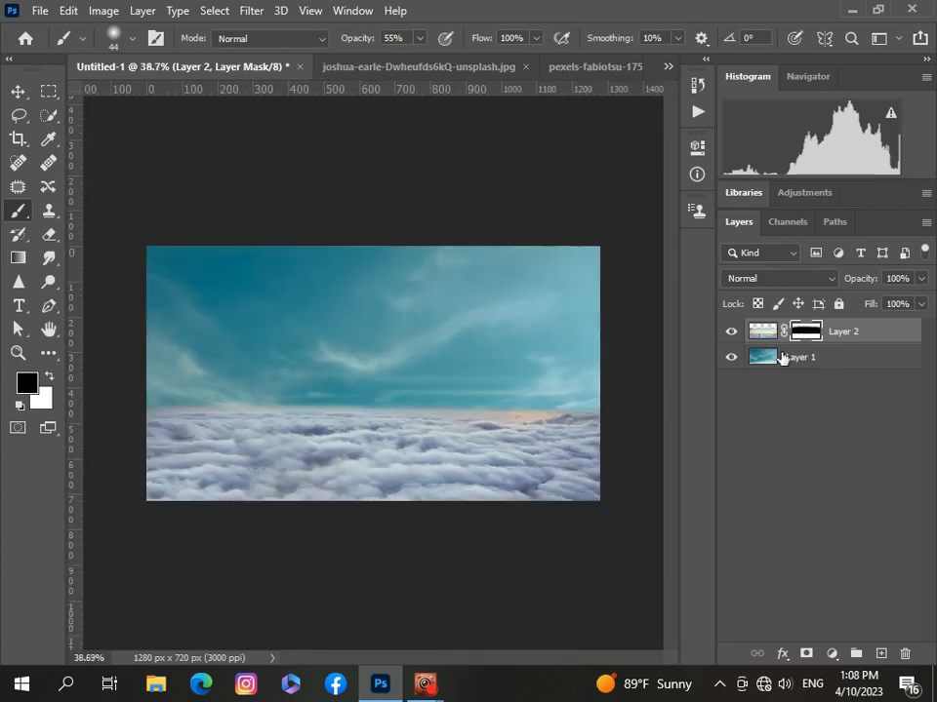
pyautogui.click(833, 654)
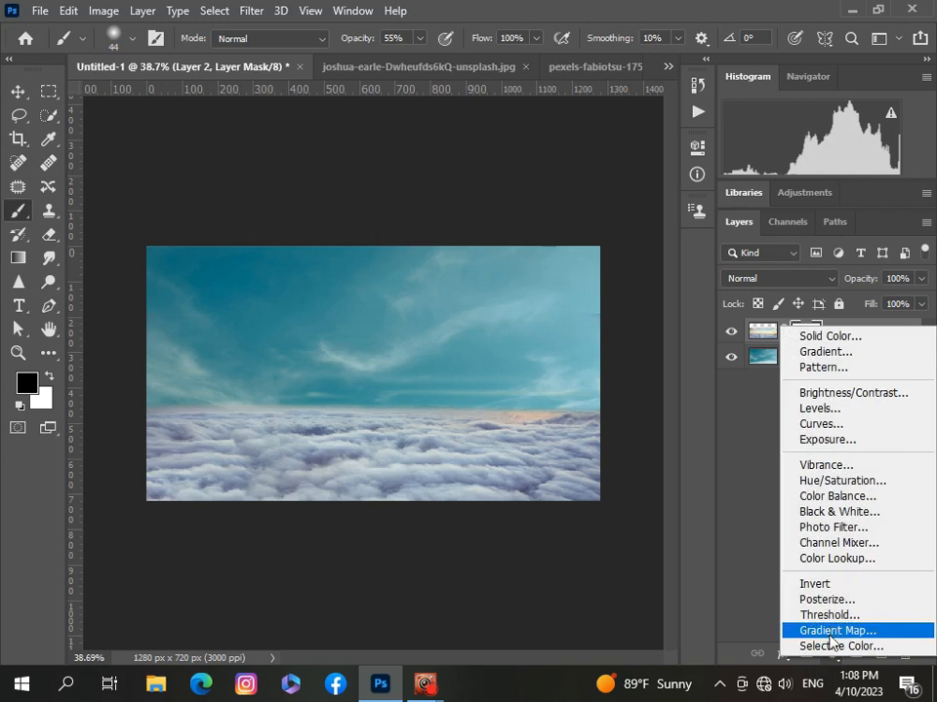
pyautogui.click(827, 497)
pyautogui.moveTo(548, 242)
pyautogui.mouseDown()
pyautogui.moveTo(538, 245)
pyautogui.moveTo(544, 236)
pyautogui.moveTo(543, 250)
pyautogui.mouseUp()
pyautogui.click(646, 141)
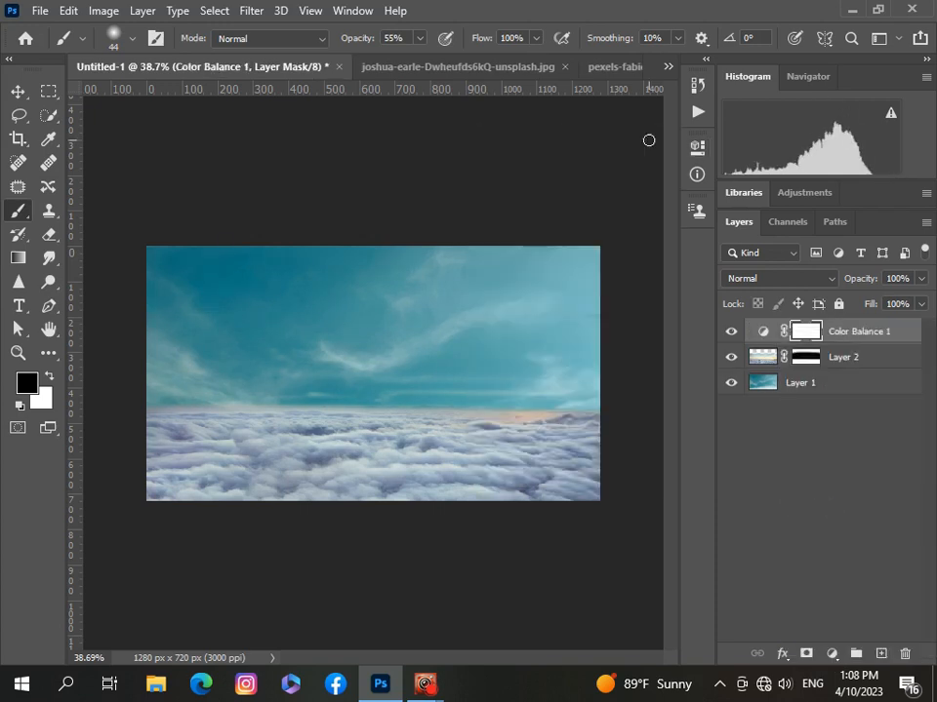
# Add a Hue/Saturation adjustment clipped to the sky in Layer 1 and set its Lightness to -12
pyautogui.scroll(-1, 535, 321)
pyautogui.click(852, 382)
pyautogui.click(832, 653)
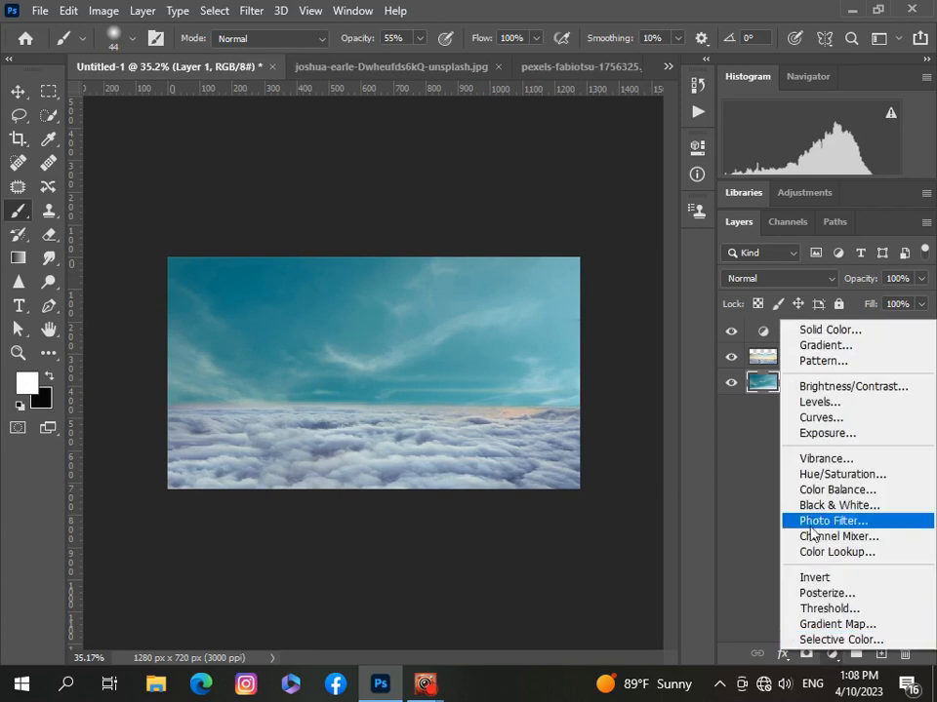
pyautogui.click(809, 476)
pyautogui.click(540, 469)
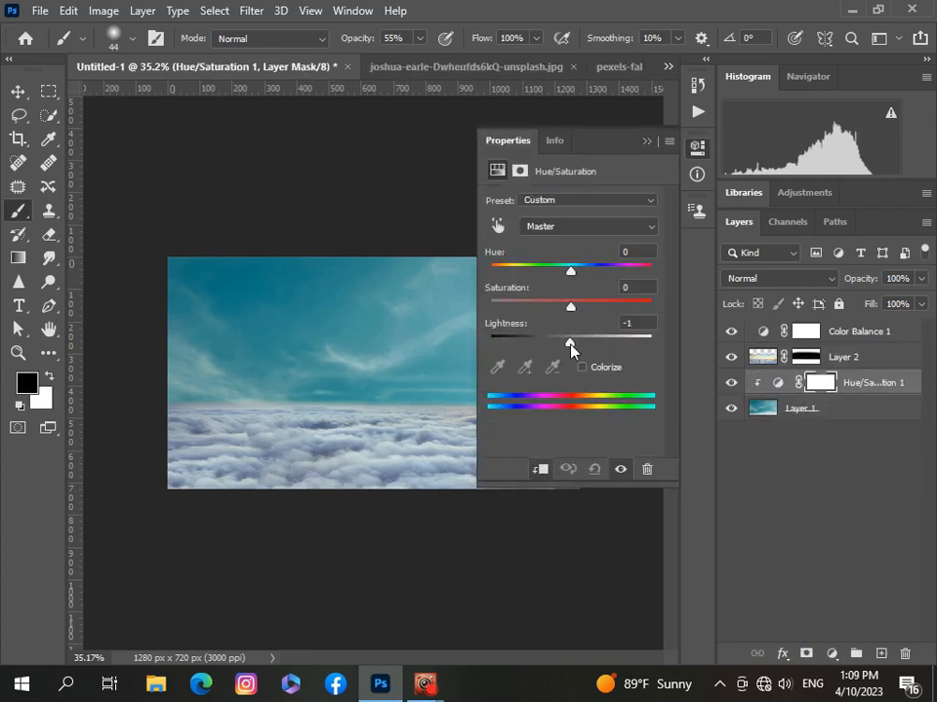
pyautogui.moveTo(571, 347); pyautogui.dragTo(561, 349)
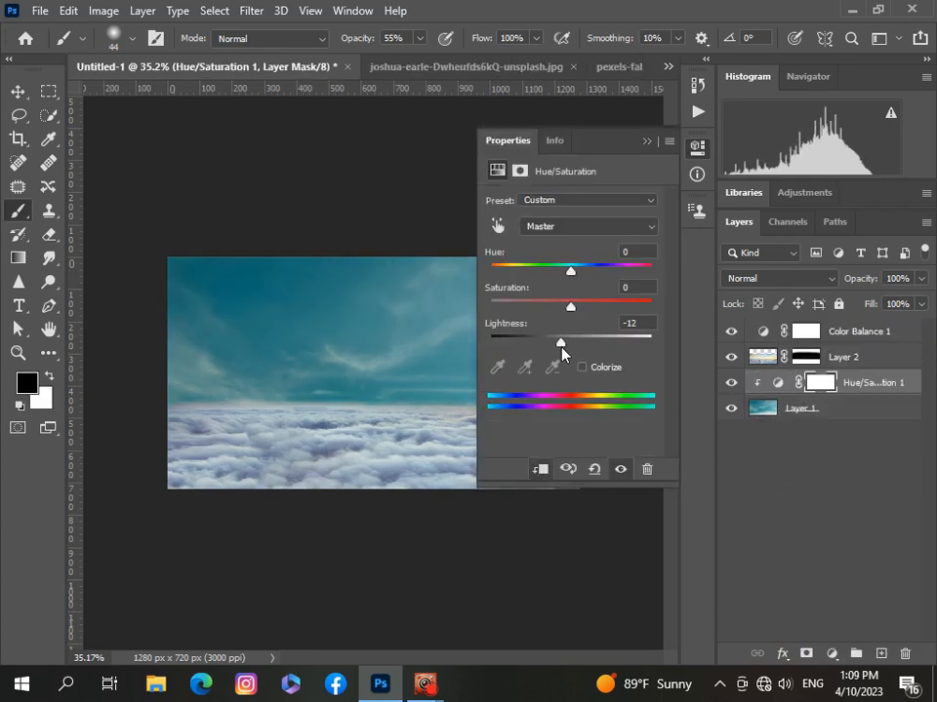
pyautogui.click(646, 141)
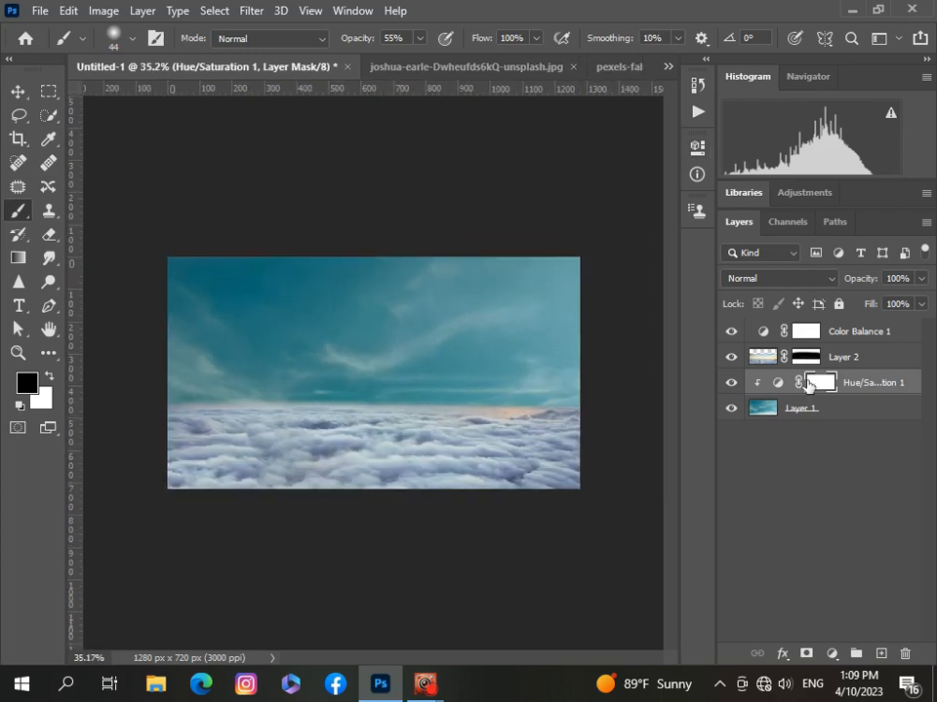
# Add a Levels adjustment clipped to Layer 2 and raise its black input level slightly to deepen the clouds' shadows
pyautogui.click(882, 355)
pyautogui.click(833, 657)
pyautogui.click(840, 408)
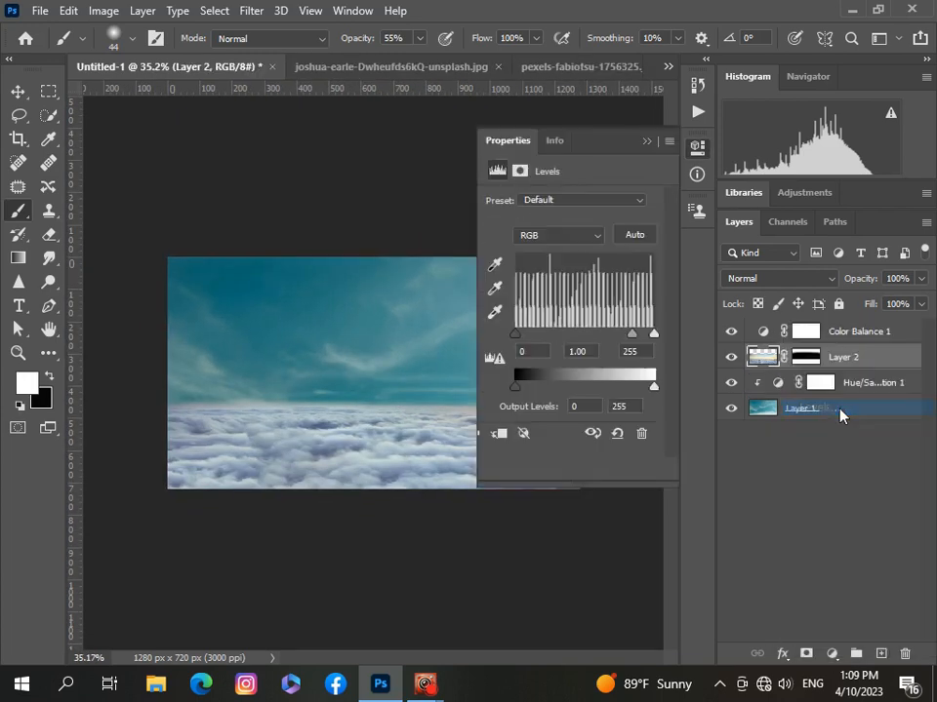
pyautogui.moveTo(517, 337); pyautogui.dragTo(530, 336)
pyautogui.click(645, 141)
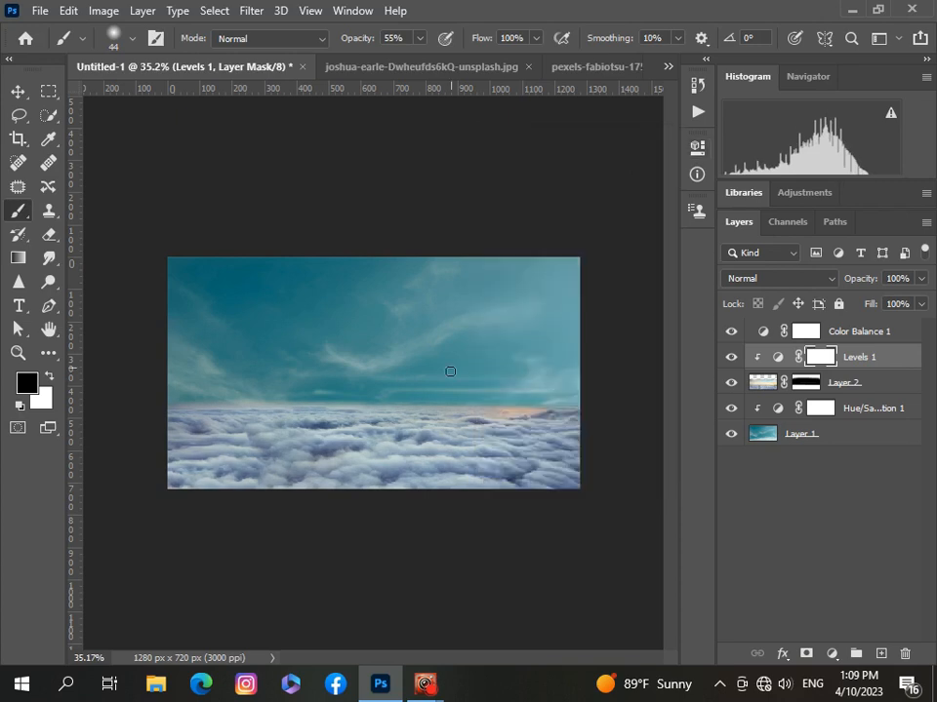
# Select both image layers and all three adjustment layers and combine them into one group
pyautogui.scroll(1, 450, 371)
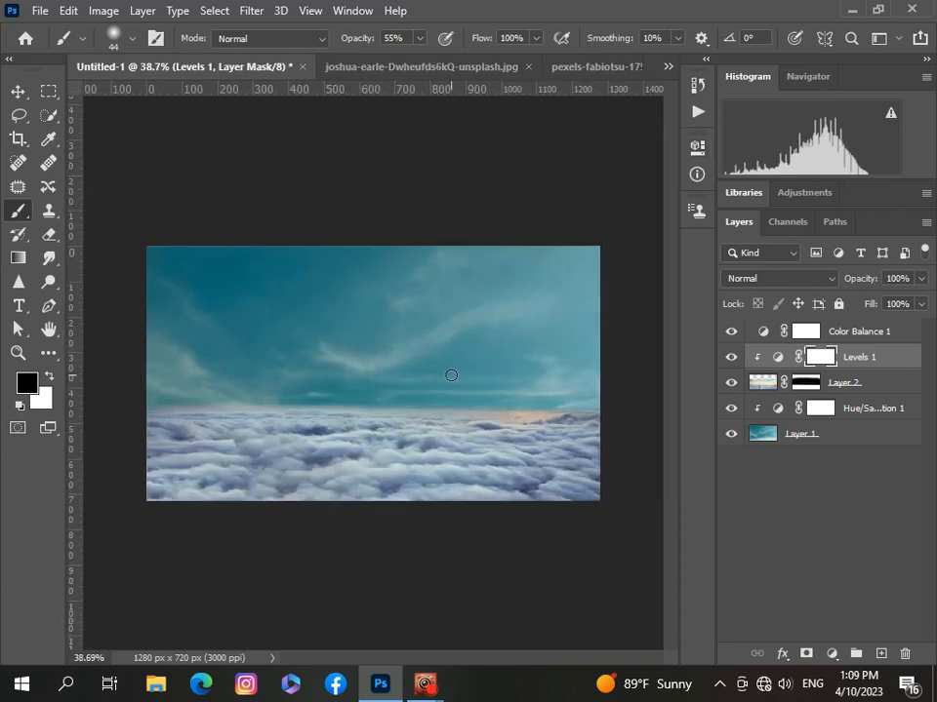
pyautogui.scroll(1, 451, 376)
pyautogui.scroll(-1, 462, 386)
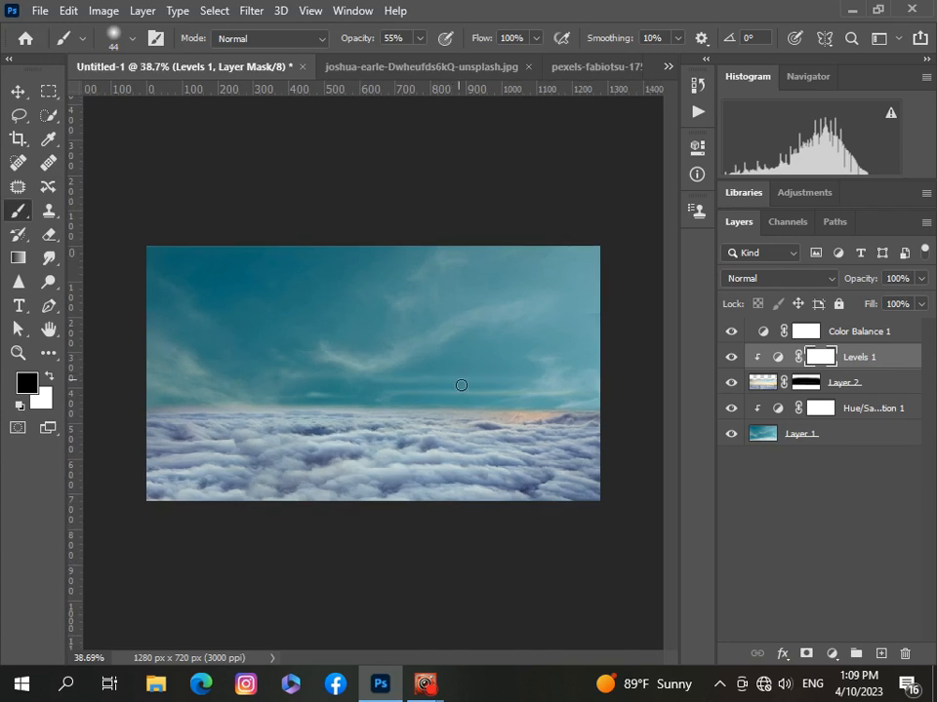
pyautogui.click(912, 338)
pyautogui.keyDown('shift'); pyautogui.click(906, 357); pyautogui.keyUp('shift')
pyautogui.keyDown('shift'); pyautogui.click(904, 383); pyautogui.keyUp('shift')
pyautogui.keyDown('shift'); pyautogui.click(903, 408); pyautogui.keyUp('shift')
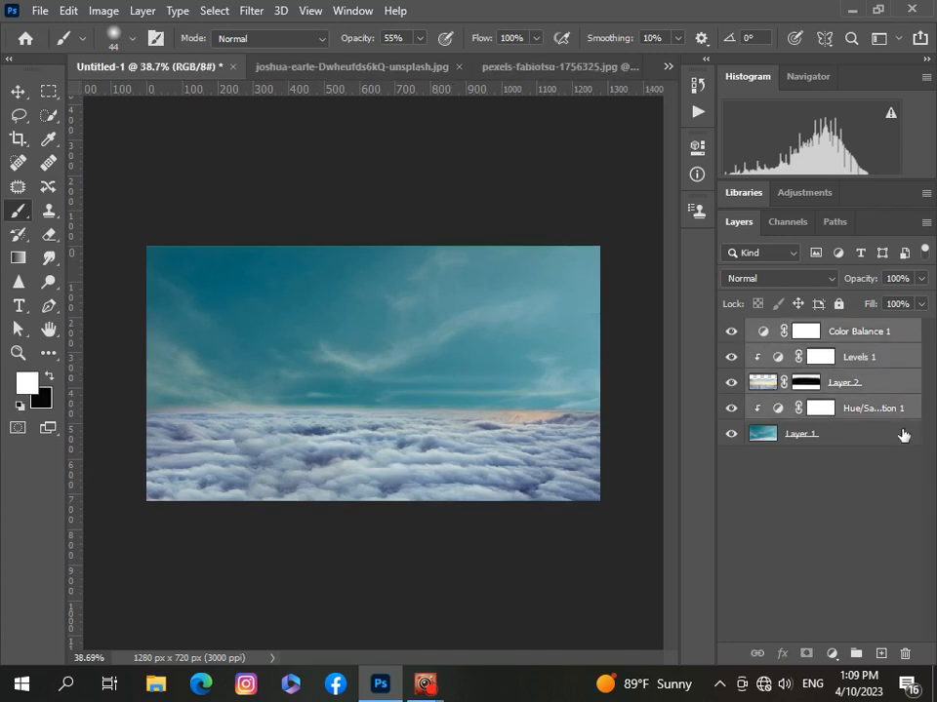
pyautogui.keyDown('shift'); pyautogui.click(903, 434); pyautogui.keyUp('shift')
pyautogui.hotkey('ctrl', 'g')
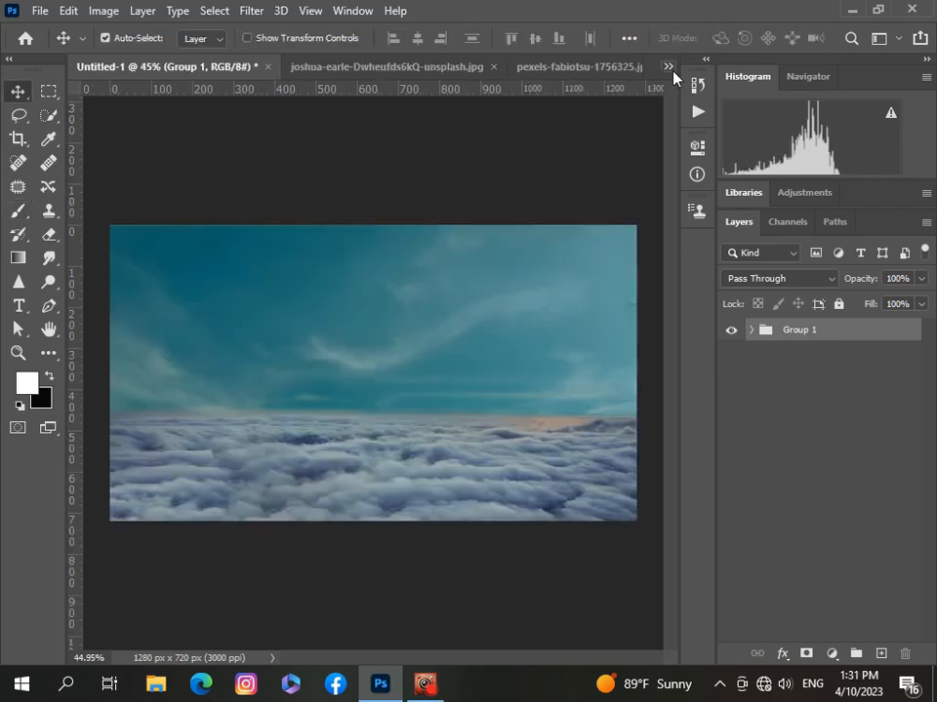
# Switch to the rock island photo, unlock its background layer and turn the existing rock selection into a layer mask
pyautogui.click(669, 66)
pyautogui.click(381, 125)
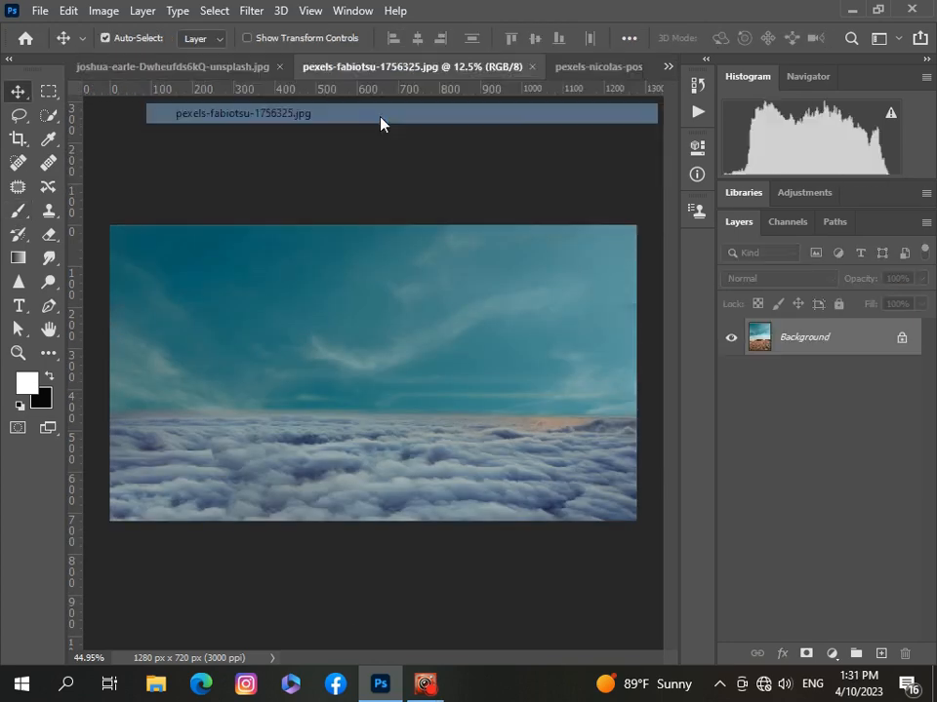
pyautogui.click(668, 66)
pyautogui.click(410, 132)
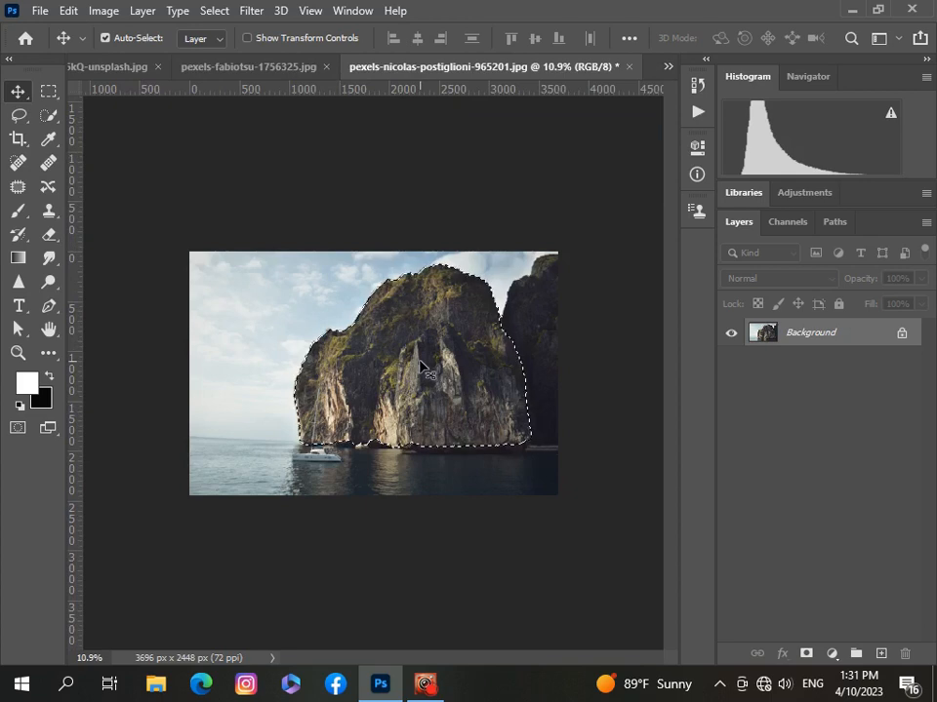
pyautogui.click(902, 333)
pyautogui.click(806, 653)
# Inspect the edges of the masked rock cutout along its base, summit and slopes
pyautogui.hotkey('ctrl', '0')
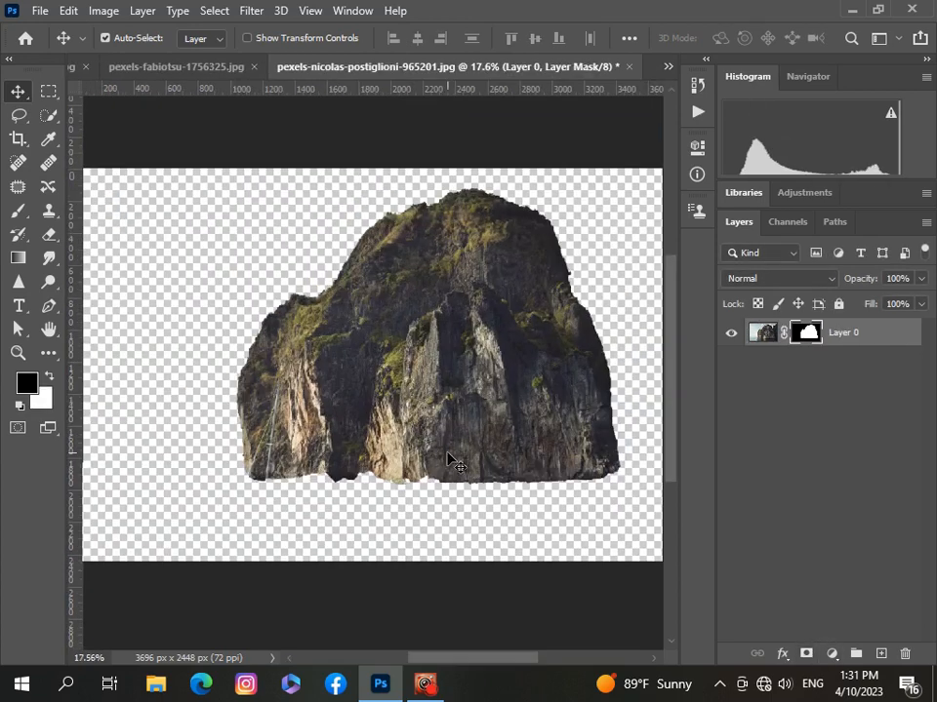
pyautogui.scroll(1, 449, 458)
pyautogui.scroll(1, 219, 512)
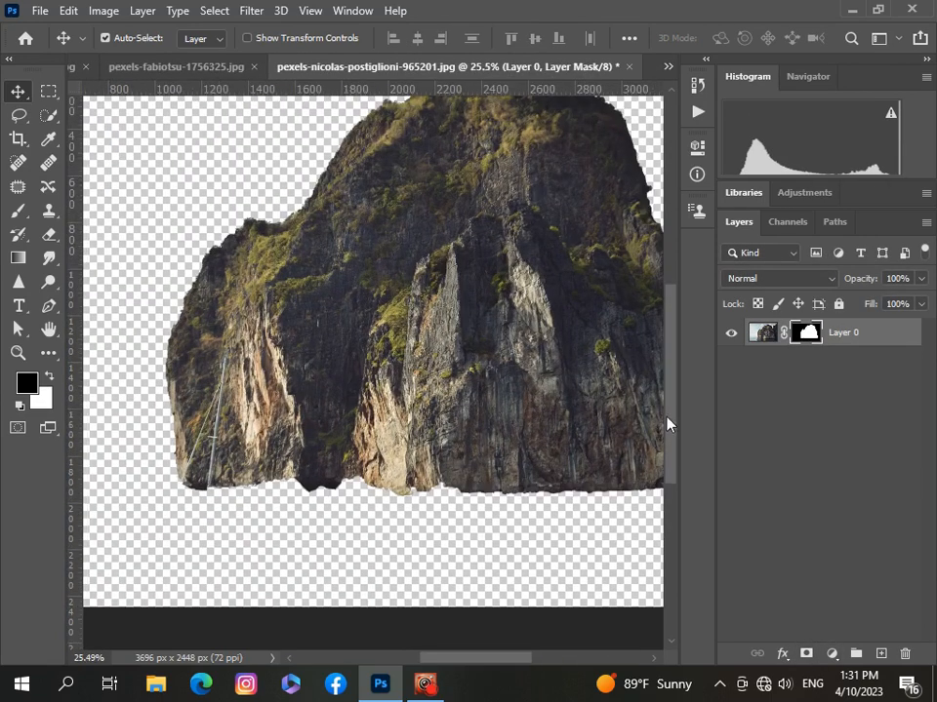
pyautogui.scroll(2, 668, 366)
pyautogui.scroll(1, 668, 362)
pyautogui.scroll(1, 436, 327)
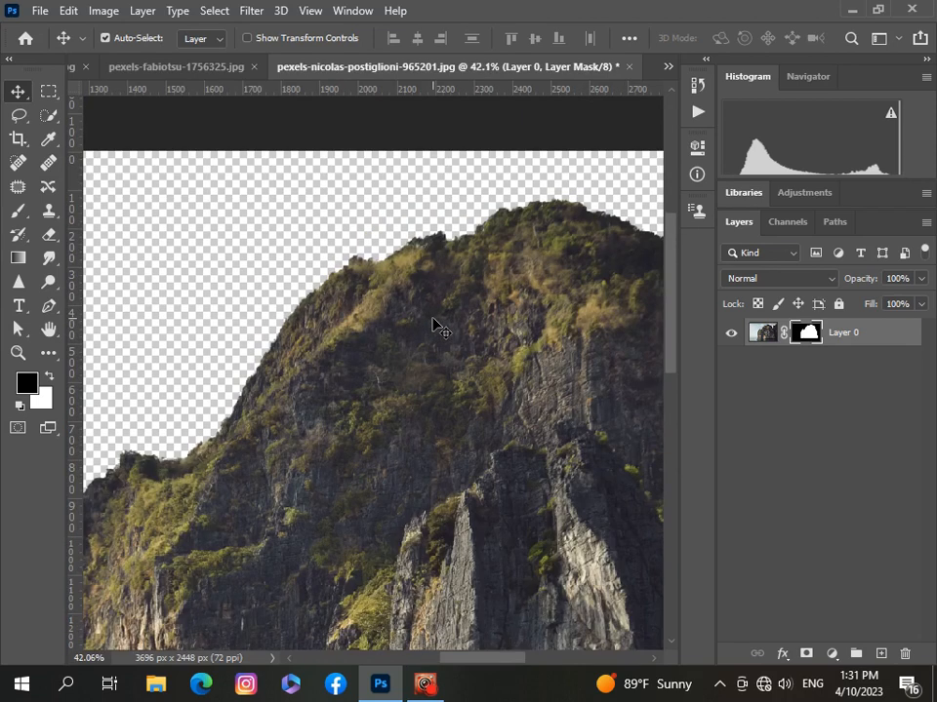
pyautogui.scroll(-2, 435, 325)
pyautogui.scroll(2, 217, 404)
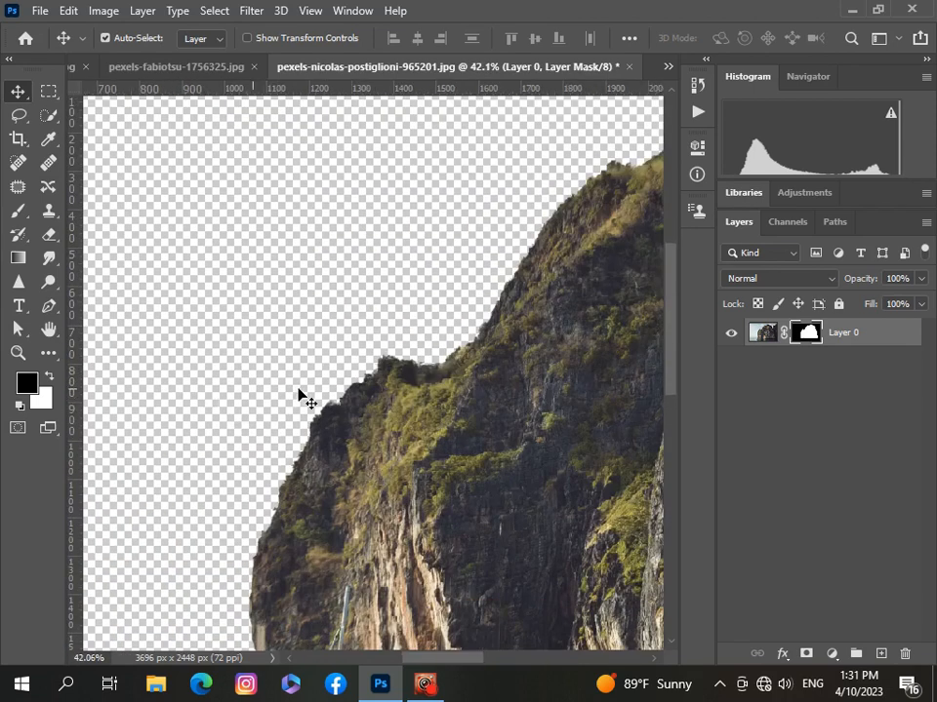
pyautogui.scroll(-3, 298, 394)
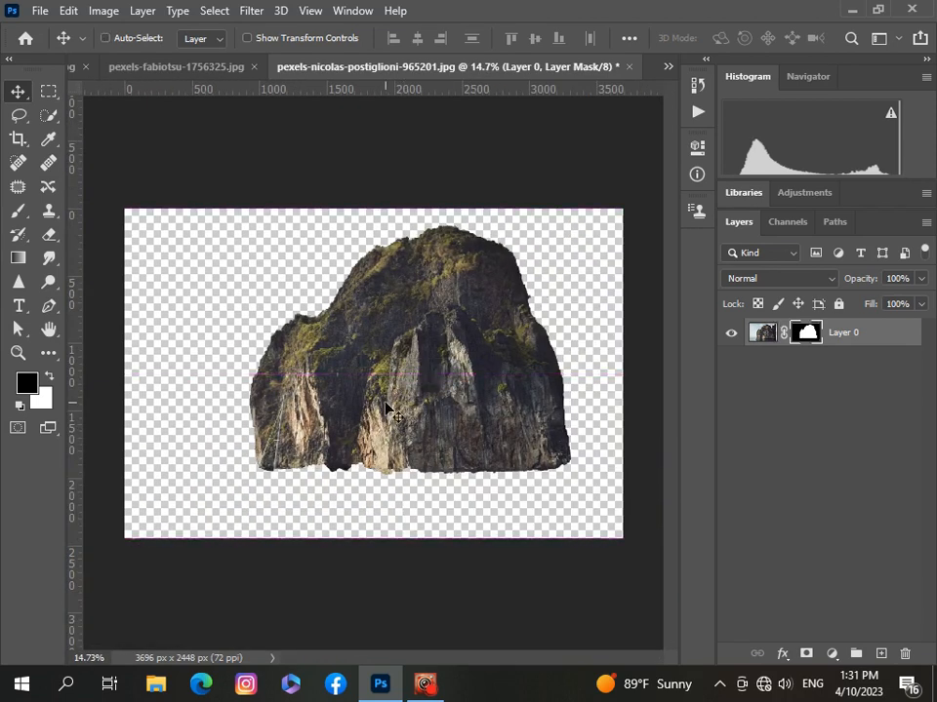
# Bring the masked rock layer into the Untitled-1 composition above the cloud group
pyautogui.click(668, 67)
pyautogui.click(508, 84)
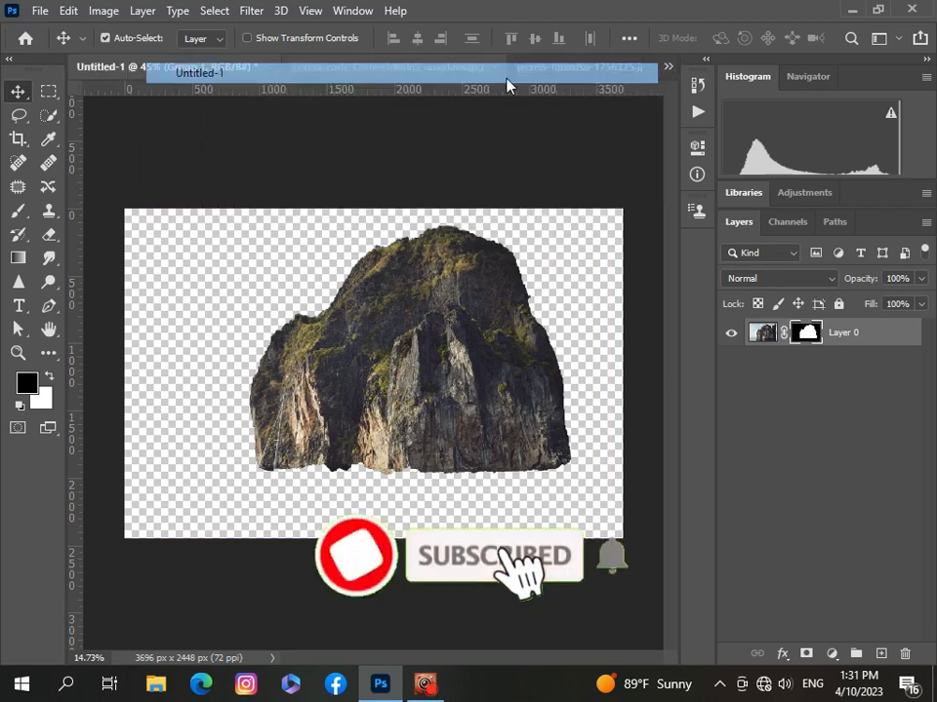
pyautogui.moveTo(507, 83); pyautogui.dragTo(286, 432)
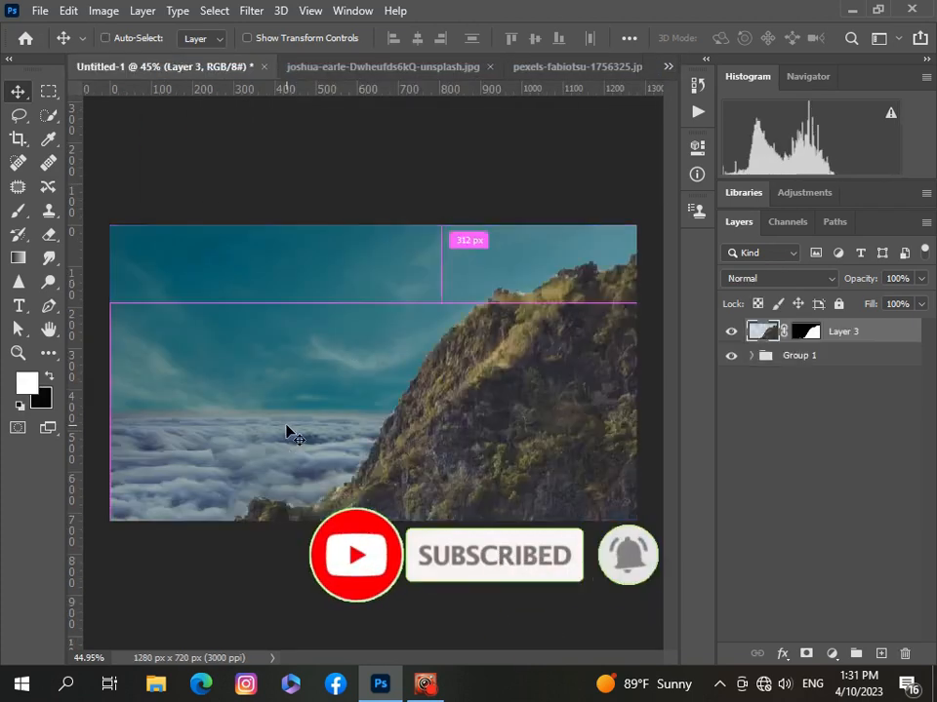
# Free-transform the rock layer down to about 21% and place it over the clouds at the canvas's left side
pyautogui.hotkey('ctrl', 't')
pyautogui.hotkey('ctrl', '0')
pyautogui.moveTo(627, 623); pyautogui.dragTo(338, 439)
pyautogui.moveTo(209, 326); pyautogui.dragTo(248, 340)
pyautogui.moveTo(180, 319); pyautogui.dragTo(276, 382)
pyautogui.moveTo(375, 418); pyautogui.dragTo(287, 339)
pyautogui.hotkey('ctrl', '+')
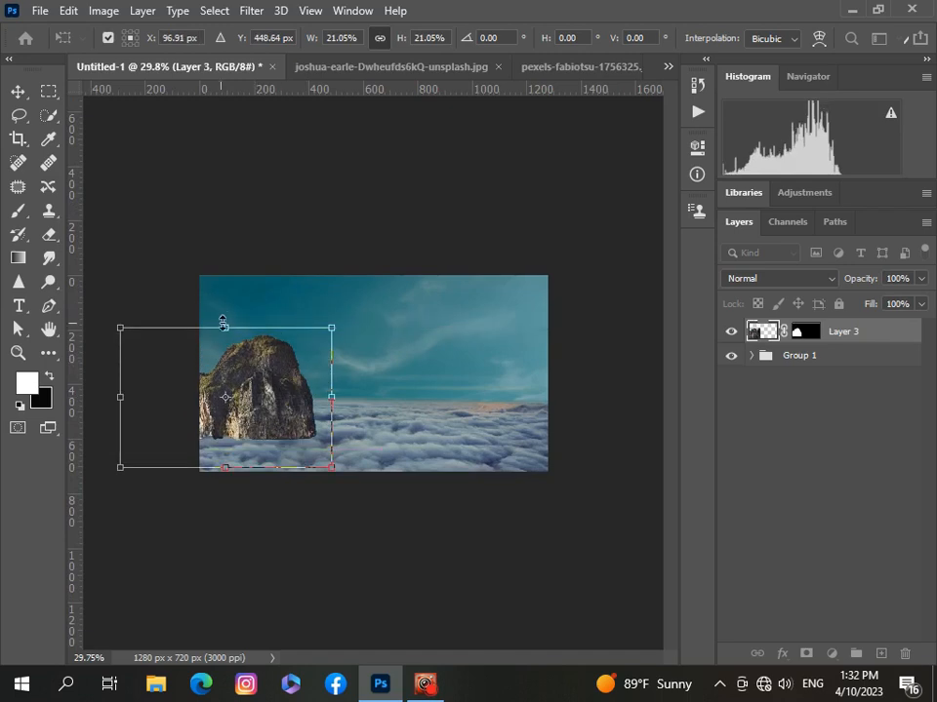
# Enlarge the rock to about 27%, position its base in the clouds at the canvas's left edge and apply the transform
pyautogui.moveTo(223, 322); pyautogui.dragTo(225, 275)
pyautogui.moveTo(253, 391); pyautogui.dragTo(293, 397)
pyautogui.hotkey('ctrl', '+')
pyautogui.moveTo(355, 390); pyautogui.dragTo(333, 401)
pyautogui.moveTo(241, 413)
pyautogui.mouseDown()
pyautogui.moveTo(255, 408)
pyautogui.moveTo(247, 397)
pyautogui.moveTo(253, 408)
pyautogui.mouseUp()
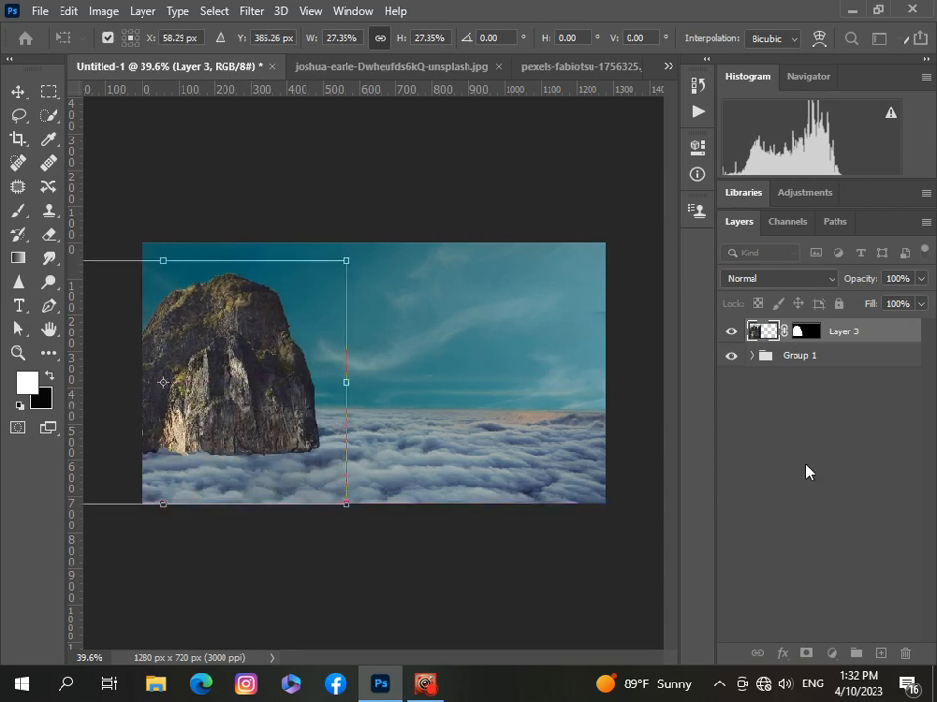
pyautogui.press('Return')
# Paint black on Layer 3's mask with a soft 139 px brush along the rock's base to blend it into the clouds
pyautogui.click(808, 332)
pyautogui.press('x')
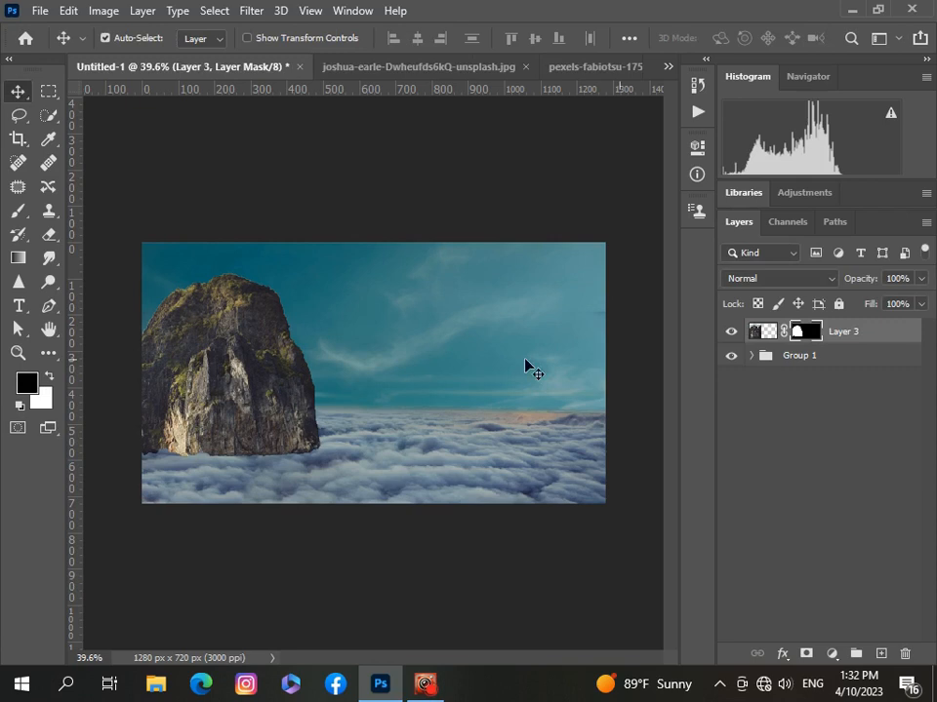
pyautogui.click(16, 213)
pyautogui.scroll(3, 191, 454)
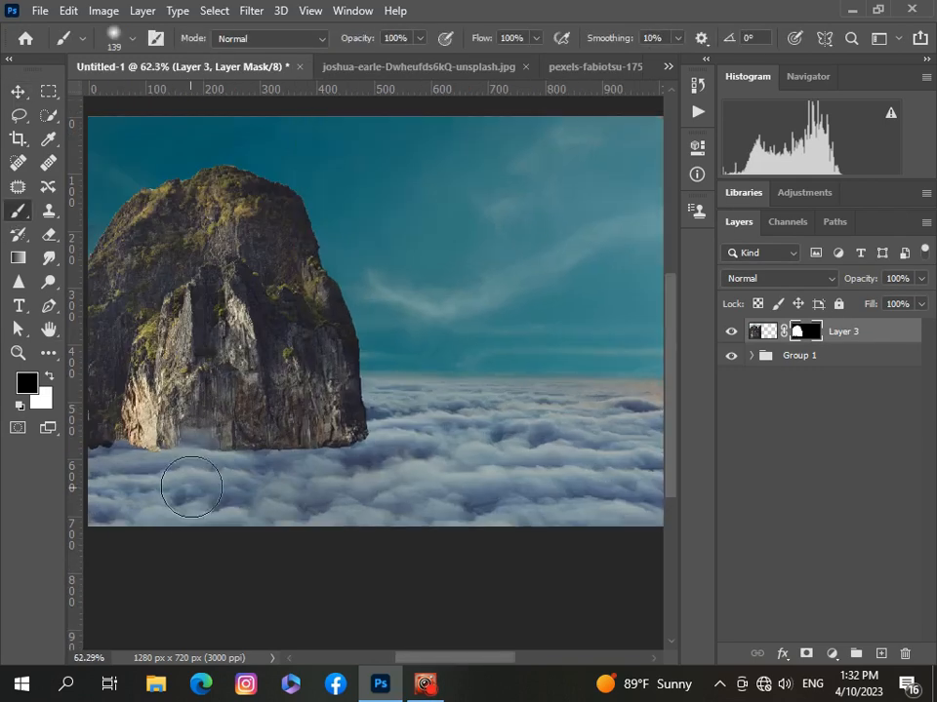
pyautogui.moveTo(343, 458)
pyautogui.mouseDown()
pyautogui.moveTo(349, 445)
pyautogui.moveTo(302, 479)
pyautogui.moveTo(318, 532)
pyautogui.mouseUp()
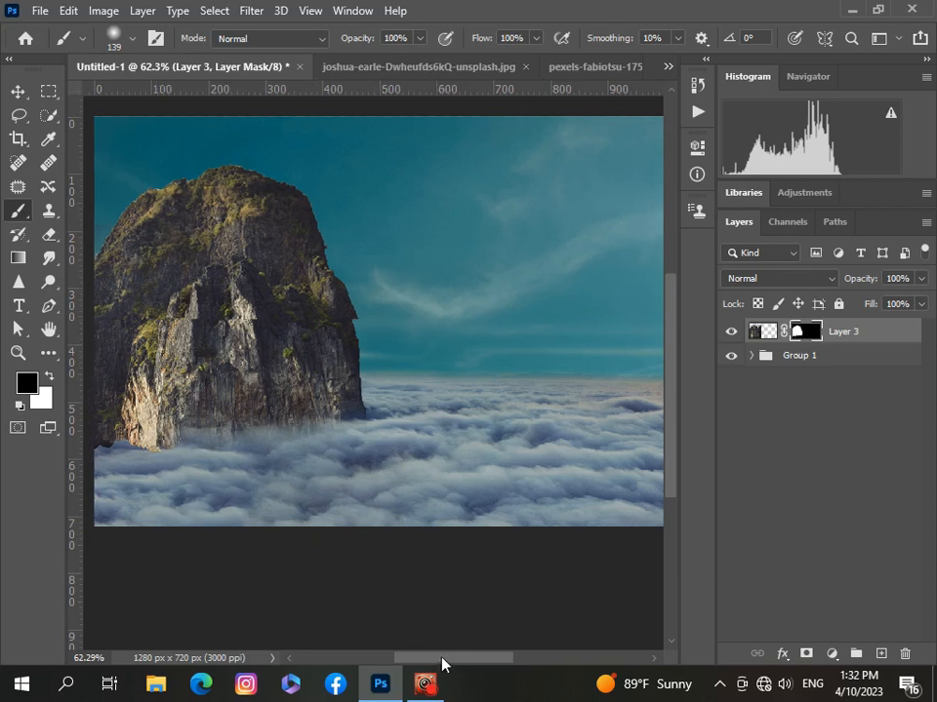
pyautogui.hscroll(-3, 441, 606)
pyautogui.moveTo(212, 474)
pyautogui.mouseDown()
pyautogui.moveTo(258, 476)
pyautogui.moveTo(318, 465)
pyautogui.moveTo(332, 468)
pyautogui.moveTo(322, 483)
pyautogui.moveTo(361, 481)
pyautogui.moveTo(421, 469)
pyautogui.moveTo(444, 452)
pyautogui.moveTo(291, 477)
pyautogui.mouseUp()
pyautogui.scroll(-5, 260, 533)
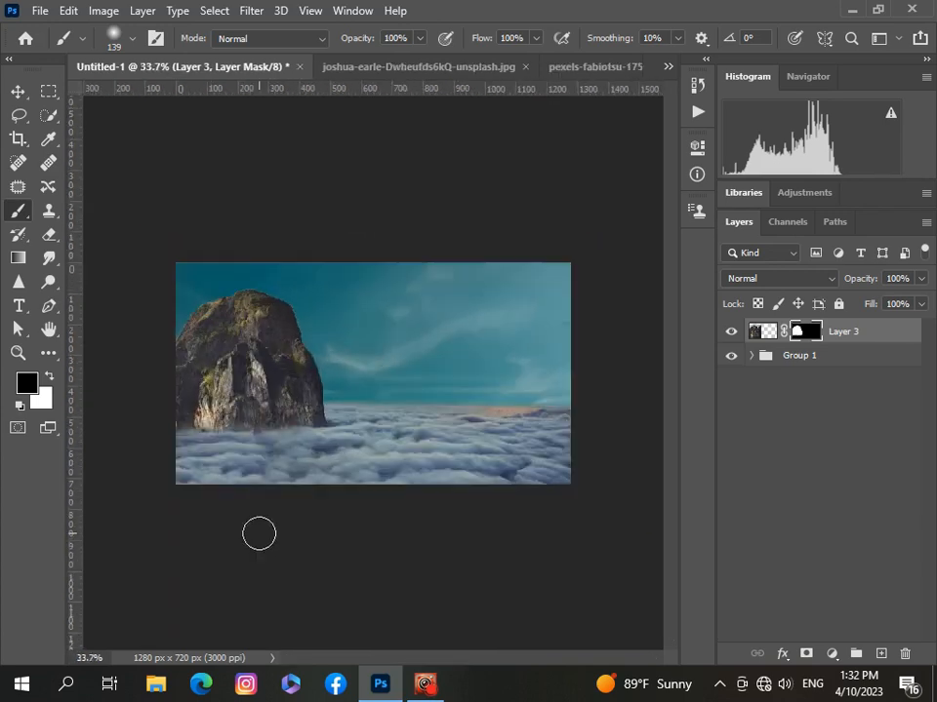
pyautogui.scroll(1, 264, 532)
# Copy the selected cliff from pexels-nikolaj-erema-1424794.jpg and paste it into Untitled-1 above the rock layer
pyautogui.press('v')
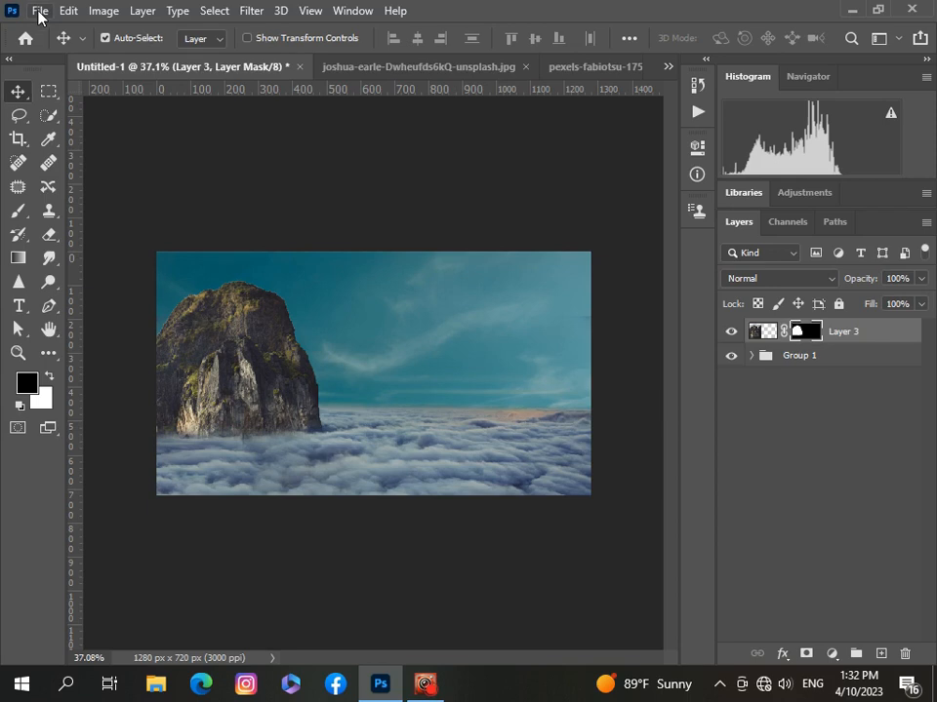
pyautogui.click(40, 12)
pyautogui.click(669, 69)
pyautogui.click(668, 68)
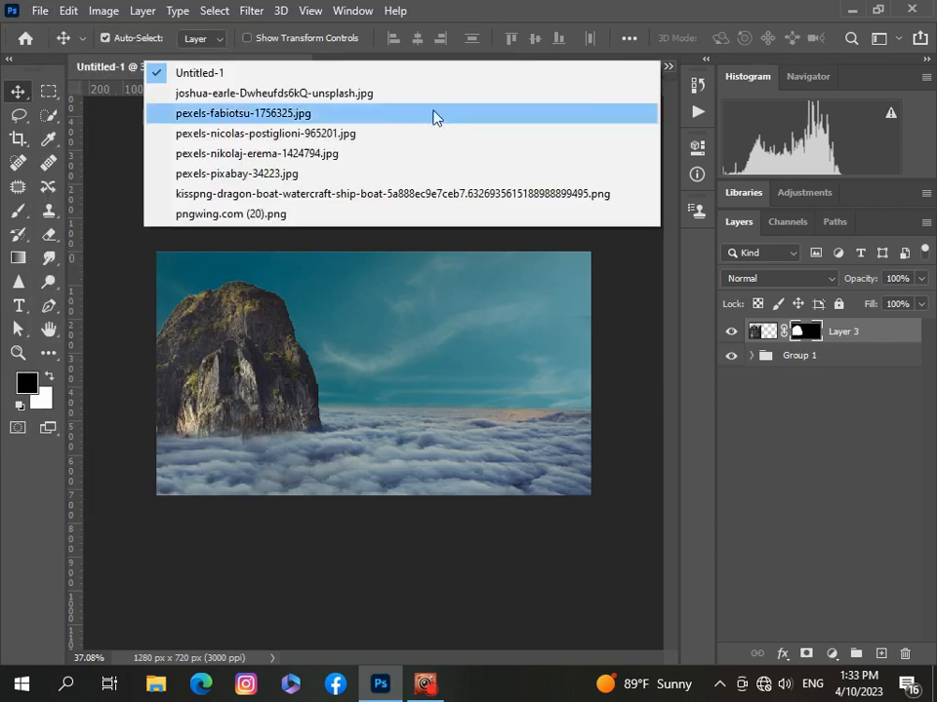
pyautogui.click(400, 153)
pyautogui.moveTo(474, 429)
pyautogui.mouseDown()
pyautogui.moveTo(472, 381)
pyautogui.moveTo(470, 426)
pyautogui.mouseUp()
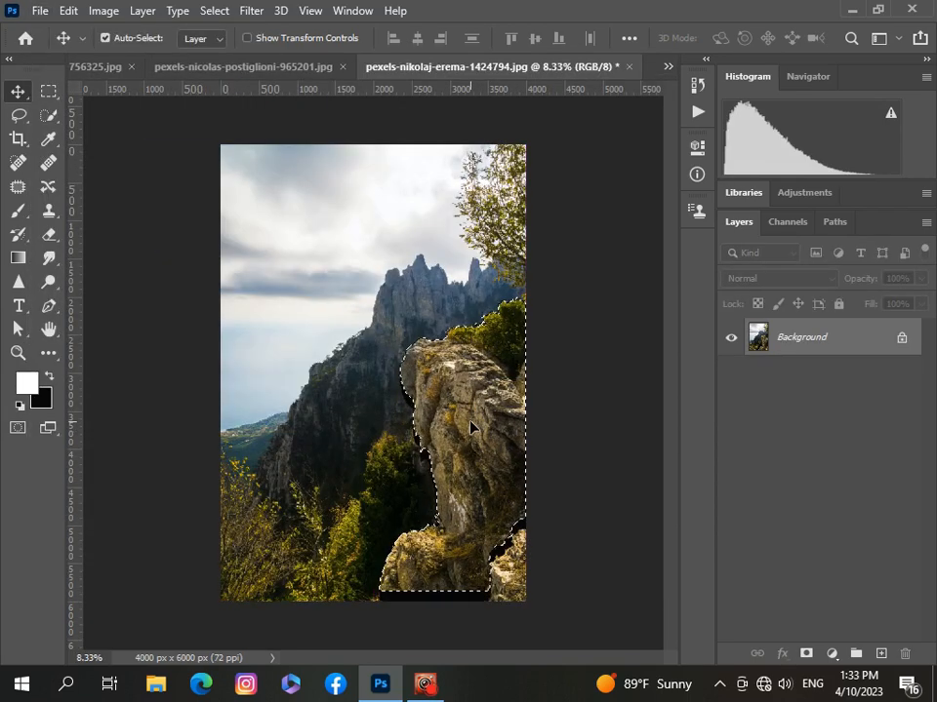
pyautogui.click(668, 69)
pyautogui.click(511, 115)
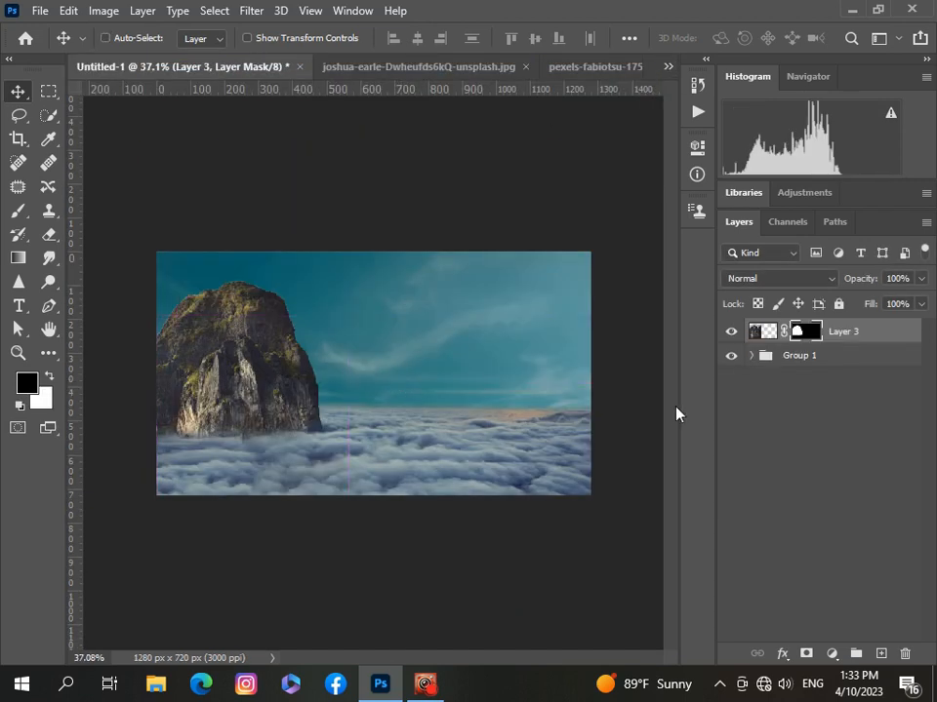
pyautogui.hotkey('ctrl', 'v')
# Free-transform the pasted cliff down to about 17% and place it at the canvas's lower right, partly beyond the edge
pyautogui.hotkey('ctrl', 't')
pyautogui.hotkey('ctrl', '0')
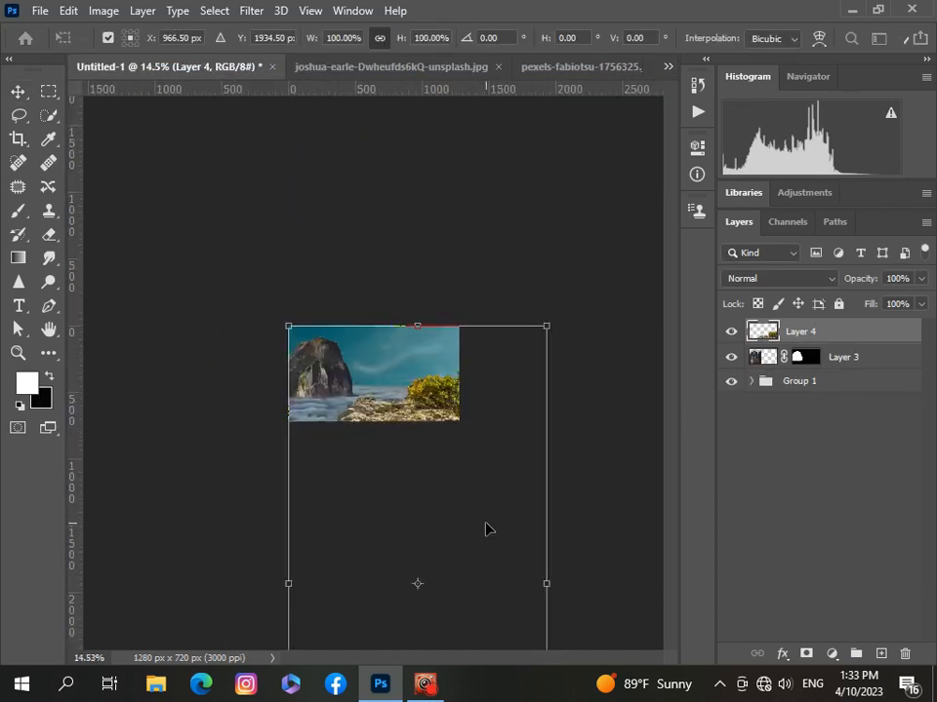
pyautogui.scroll(-3, 484, 544)
pyautogui.moveTo(445, 570); pyautogui.dragTo(360, 389)
pyautogui.scroll(3, 363, 385)
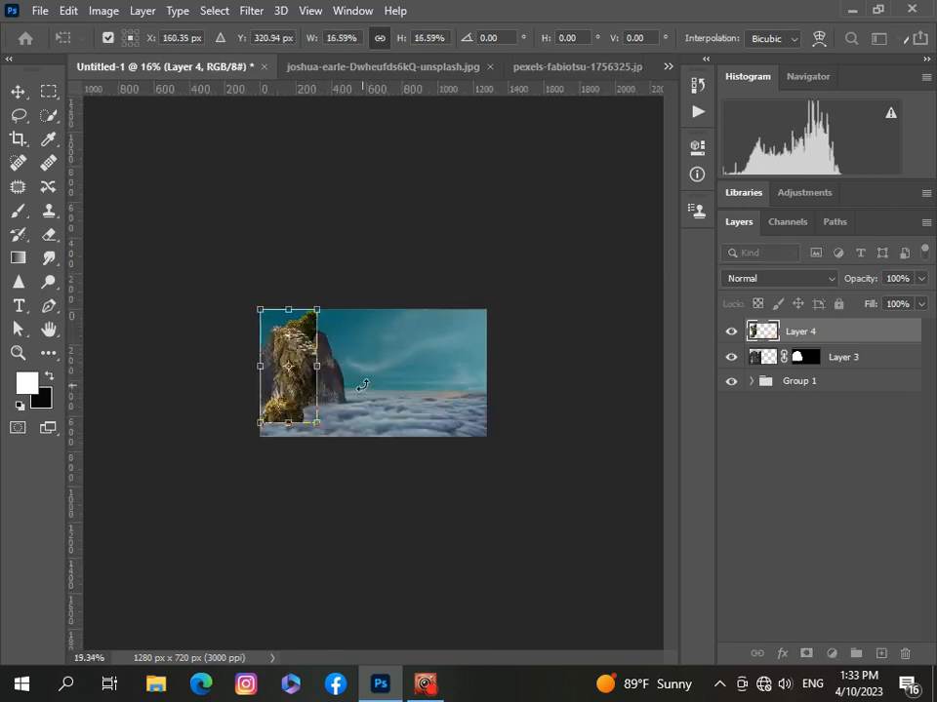
pyautogui.scroll(2, 362, 385)
pyautogui.moveTo(285, 356); pyautogui.dragTo(522, 415)
pyautogui.scroll(2, 510, 438)
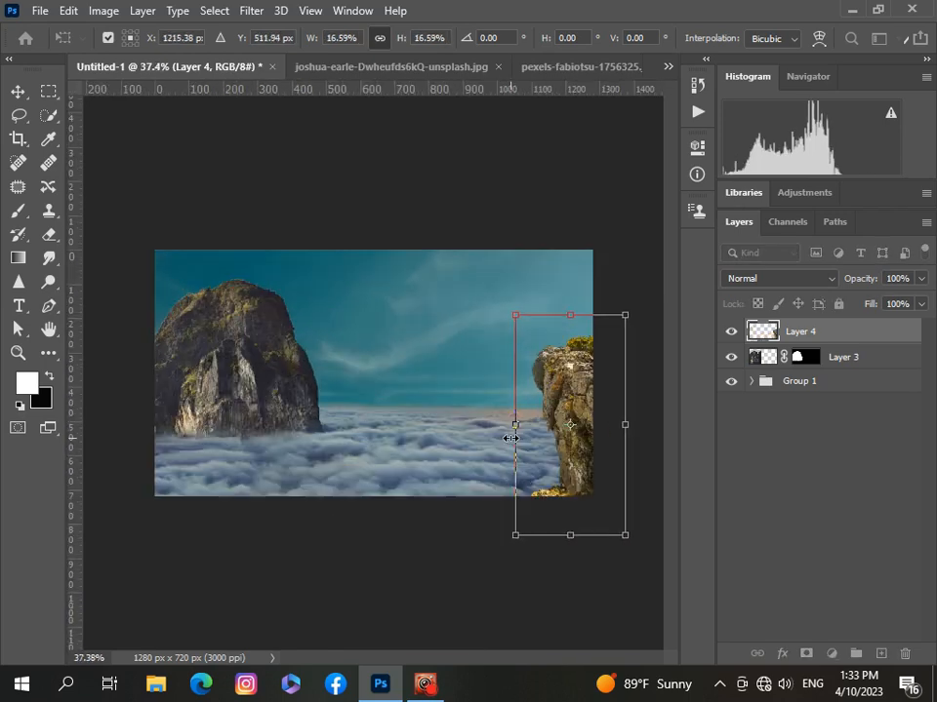
# Enlarge the cliff slightly, nudge it into place at the canvas's right edge and apply the transform
pyautogui.moveTo(507, 314)
pyautogui.mouseDown()
pyautogui.moveTo(505, 294)
pyautogui.moveTo(508, 302)
pyautogui.mouseUp()
pyautogui.moveTo(582, 451)
pyautogui.mouseDown()
pyautogui.moveTo(569, 451)
pyautogui.moveTo(576, 452)
pyautogui.moveTo(576, 435)
pyautogui.moveTo(582, 442)
pyautogui.moveTo(574, 446)
pyautogui.moveTo(585, 447)
pyautogui.mouseUp()
pyautogui.press('Return')
# Add a layer mask to Layer 4 and paint black over the rocks at the cliff's foot to blend it into the clouds
pyautogui.scroll(2, 588, 518)
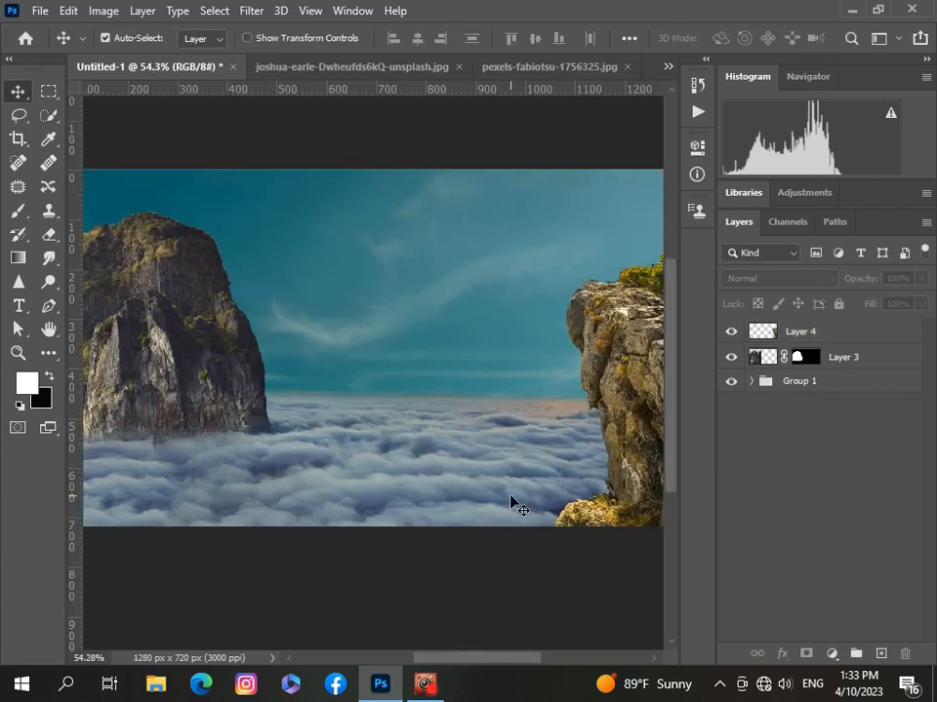
pyautogui.scroll(-2, 514, 501)
pyautogui.click(862, 333)
pyautogui.click(806, 654)
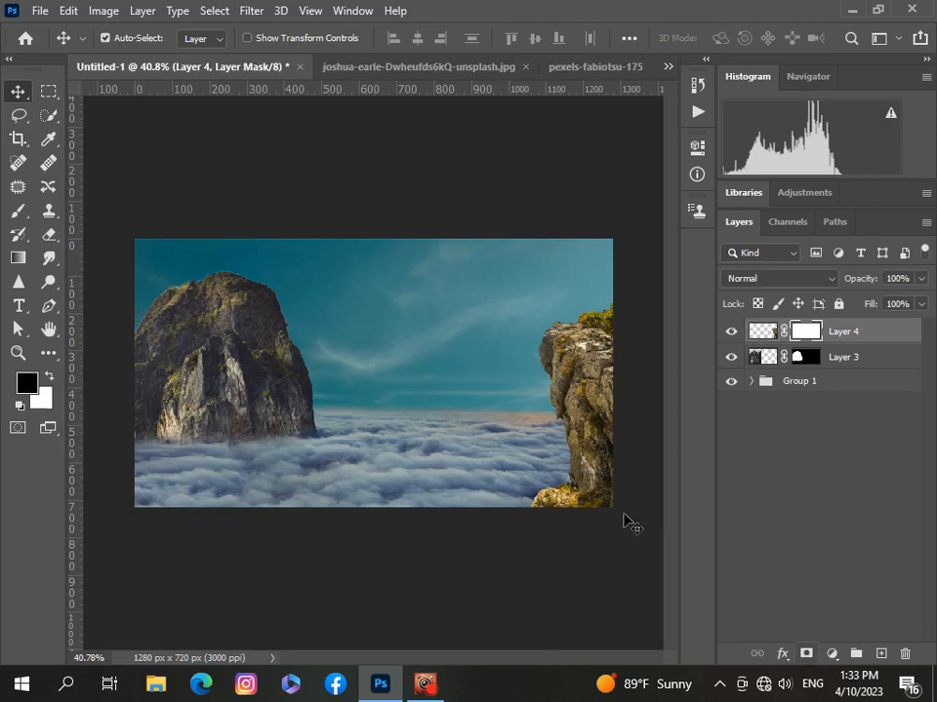
pyautogui.click(18, 212)
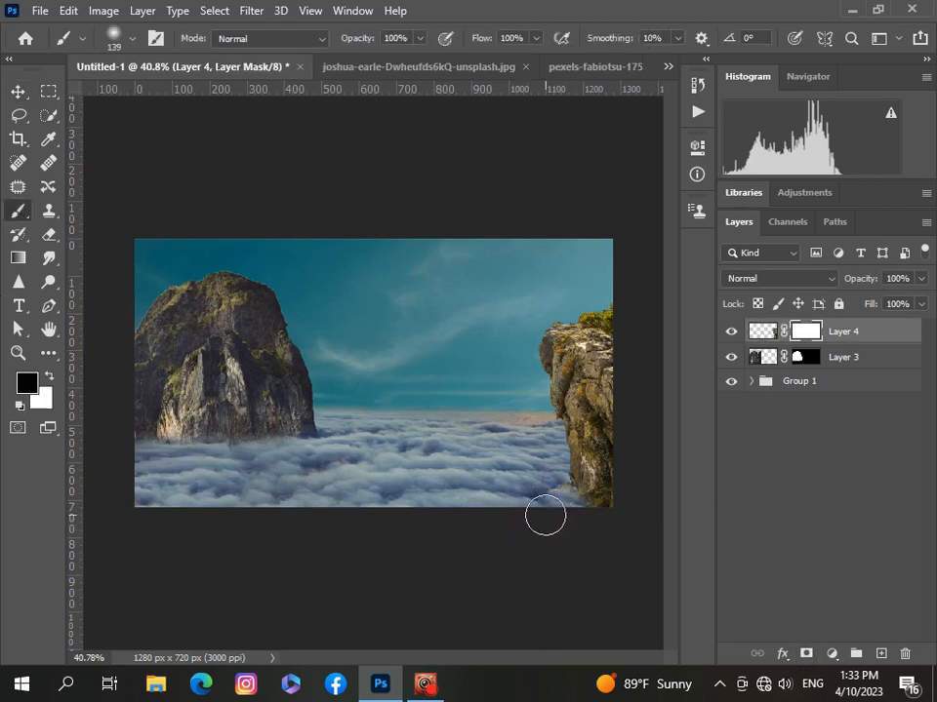
pyautogui.scroll(2, 548, 525)
pyautogui.scroll(-3, 547, 525)
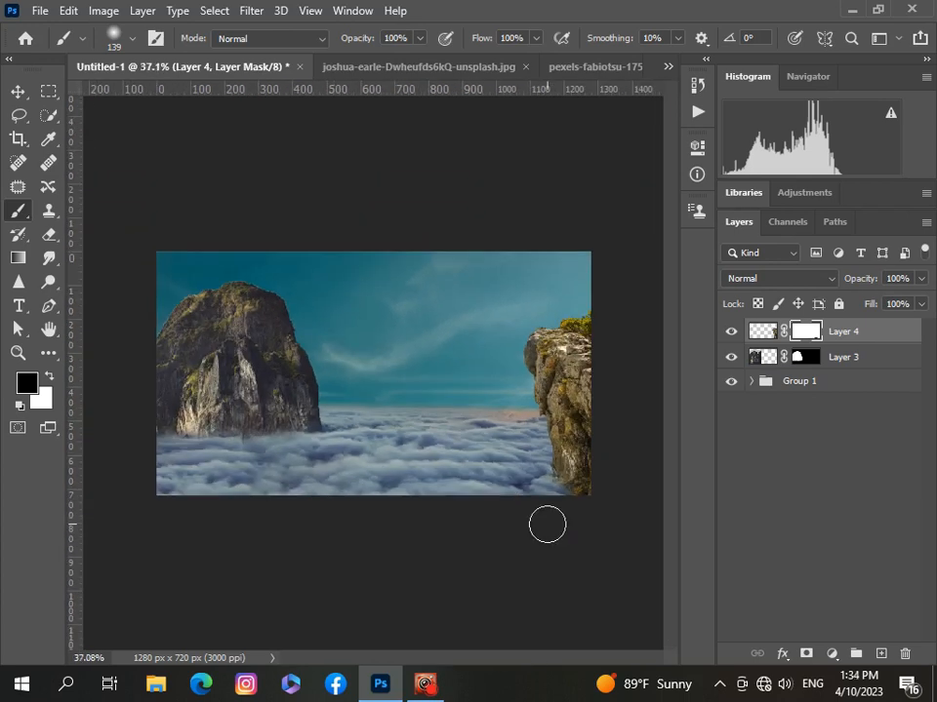
# Add a Color Balance adjustment clipped to Layer 3, with midtones Cyan–Red -9 and Magenta–Green -6, and fine-tune Yellow–Blue
pyautogui.click(878, 361)
pyautogui.click(832, 653)
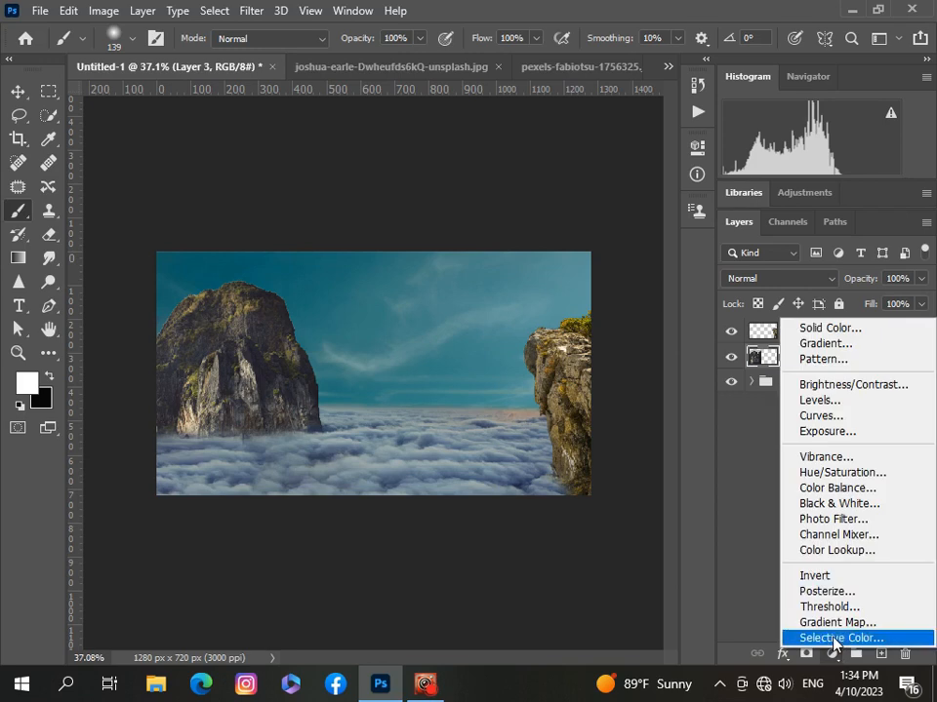
pyautogui.click(835, 487)
pyautogui.click(541, 470)
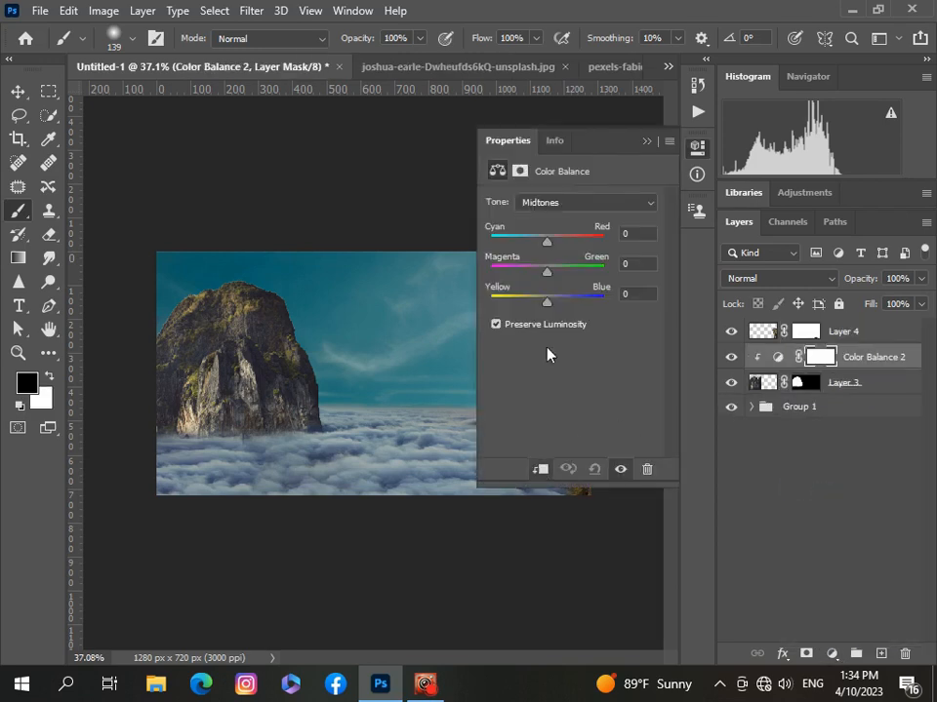
pyautogui.moveTo(551, 276); pyautogui.dragTo(543, 250)
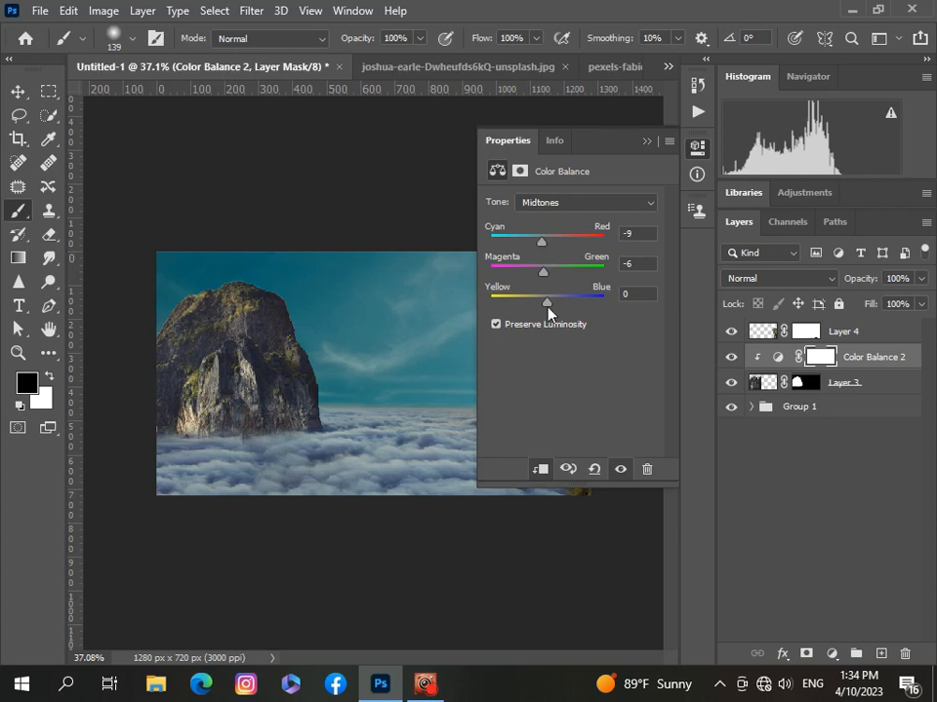
pyautogui.moveTo(546, 302); pyautogui.dragTo(545, 307)
pyautogui.click(646, 140)
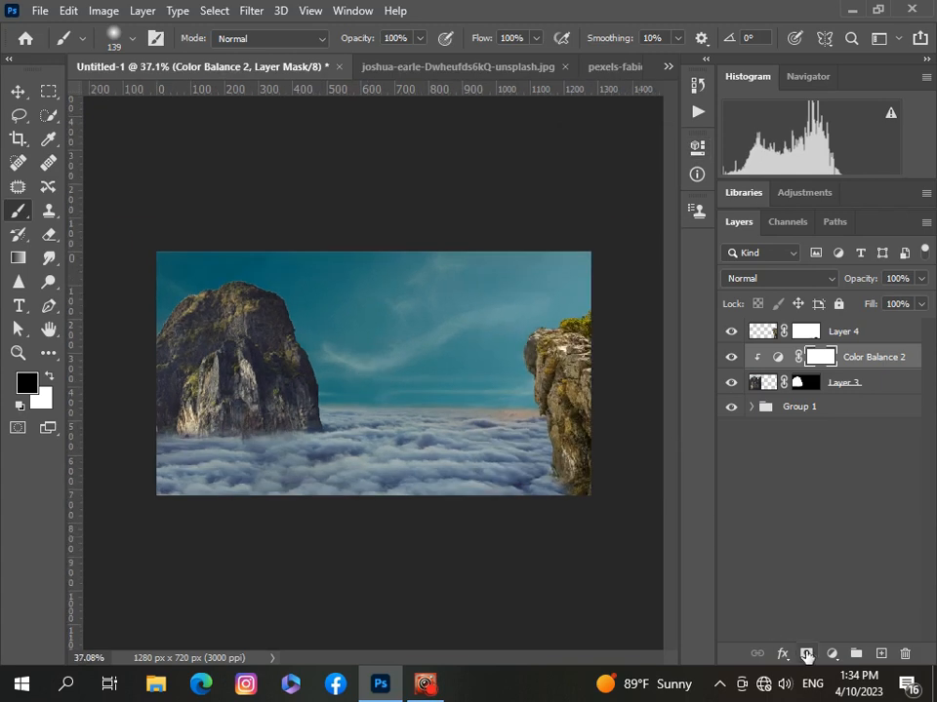
# Add a clipped Hue/Saturation adjustment to the large rock with Hue +2, Saturation +3 and Lightness -1
pyautogui.click(806, 656)
pyautogui.click(795, 483)
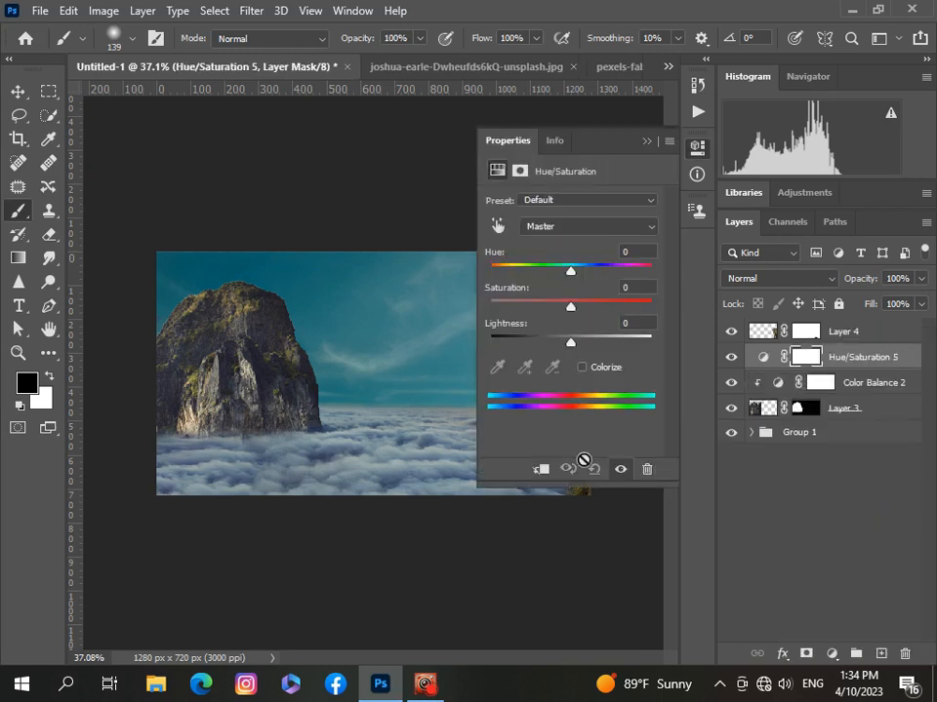
pyautogui.click(540, 469)
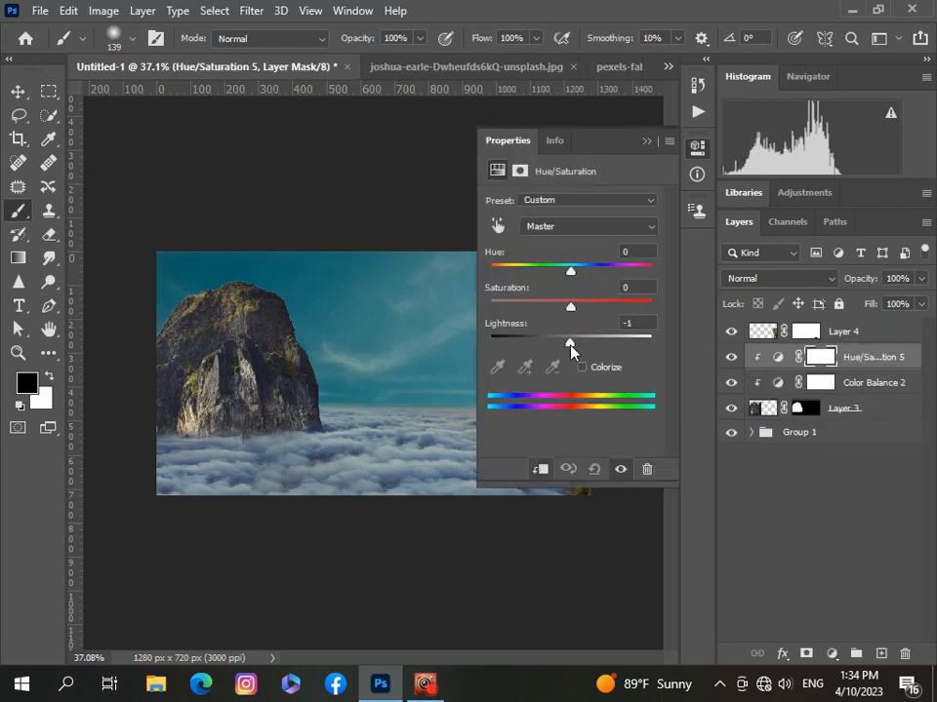
pyautogui.moveTo(569, 311); pyautogui.dragTo(577, 317)
pyautogui.moveTo(571, 271); pyautogui.dragTo(574, 285)
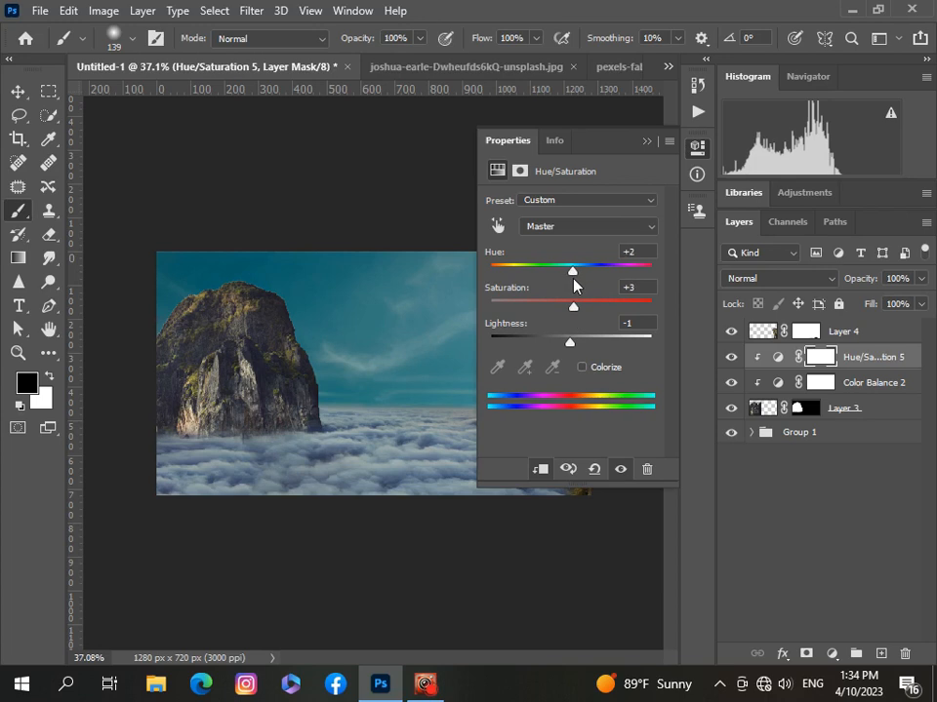
pyautogui.click(644, 148)
# Add a clipped Levels adjustment to the large rock, set its midtone input to 1.08 and raise the black input slightly
pyautogui.scroll(2, 234, 390)
pyautogui.scroll(-3, 234, 389)
pyautogui.scroll(1, 232, 393)
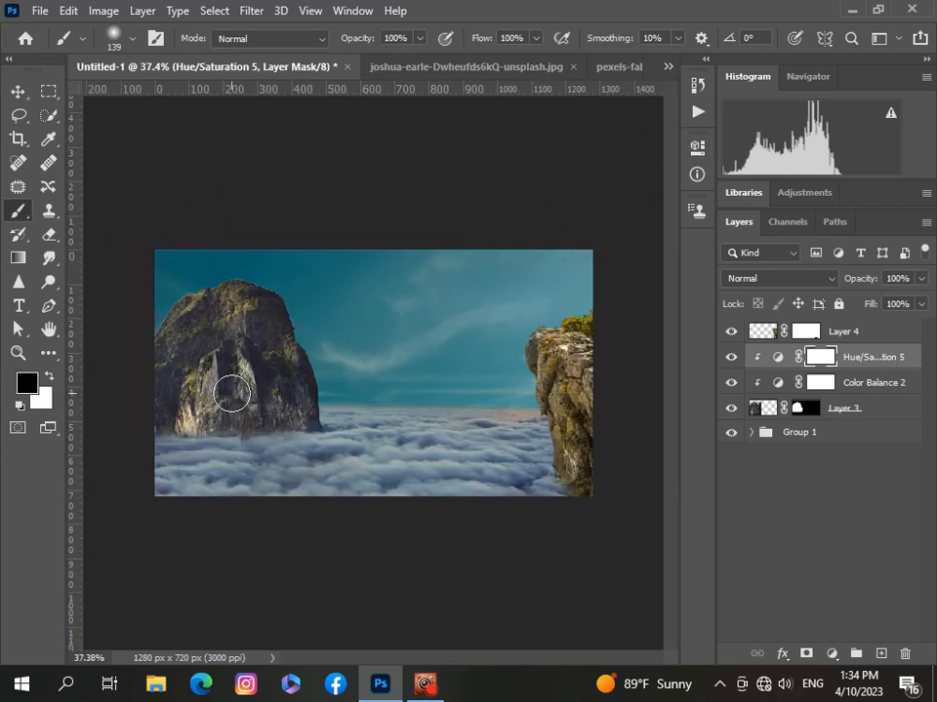
pyautogui.scroll(2, 231, 393)
pyautogui.scroll(-2, 232, 393)
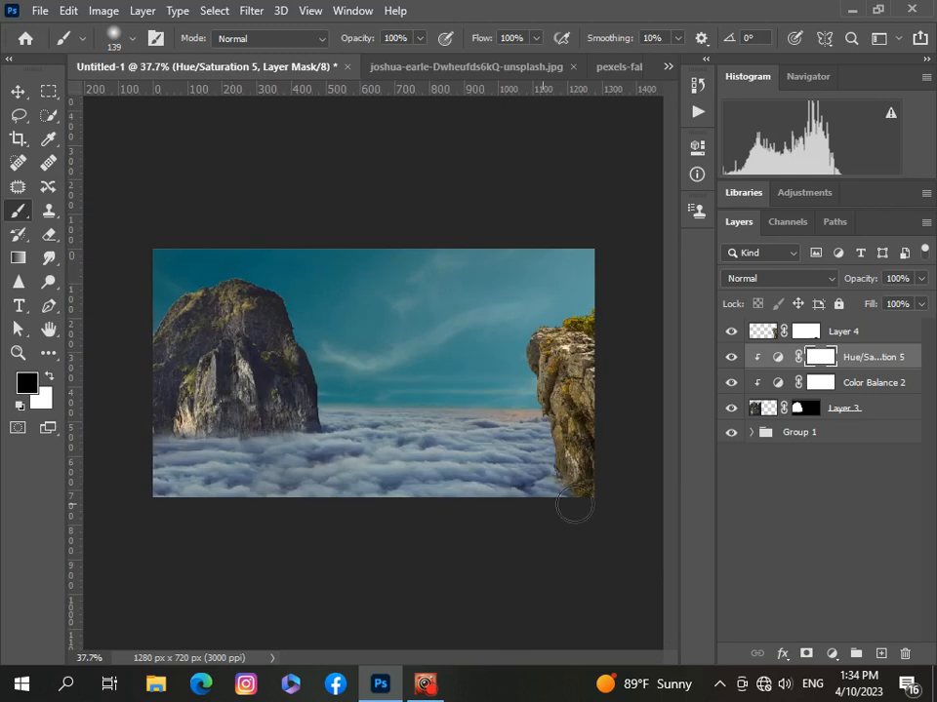
pyautogui.click(831, 654)
pyautogui.click(826, 407)
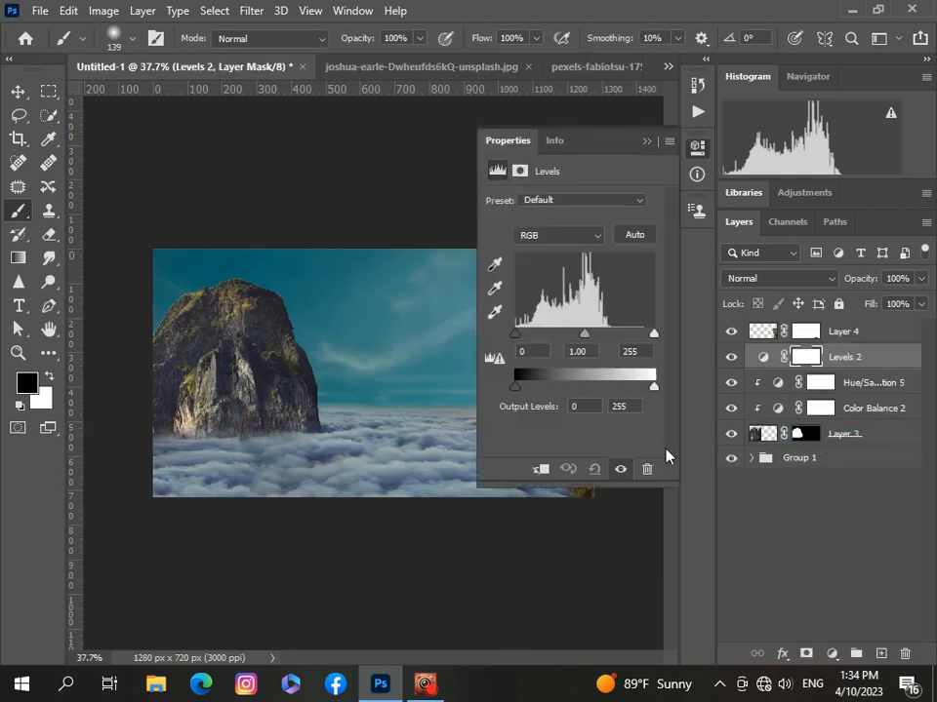
pyautogui.click(538, 466)
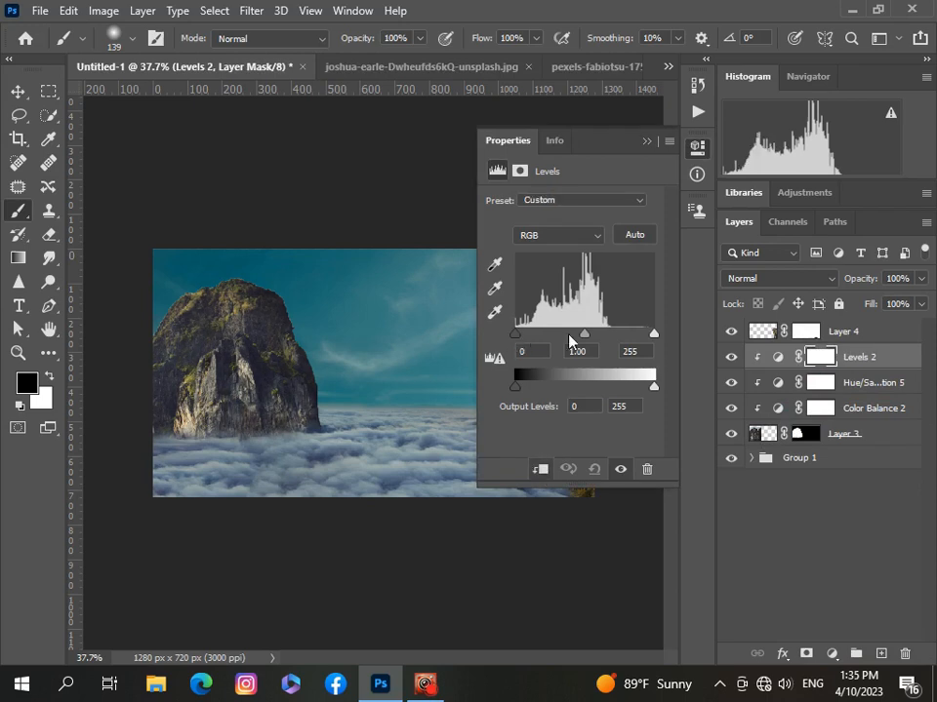
pyautogui.moveTo(584, 333); pyautogui.dragTo(582, 335)
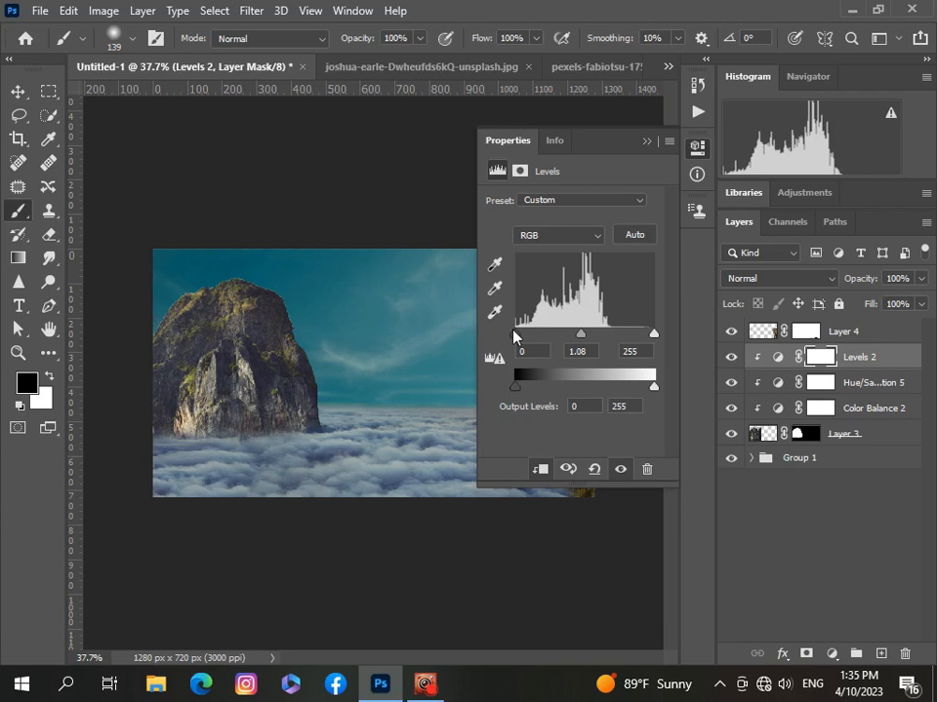
pyautogui.moveTo(515, 334); pyautogui.dragTo(520, 334)
pyautogui.click(643, 142)
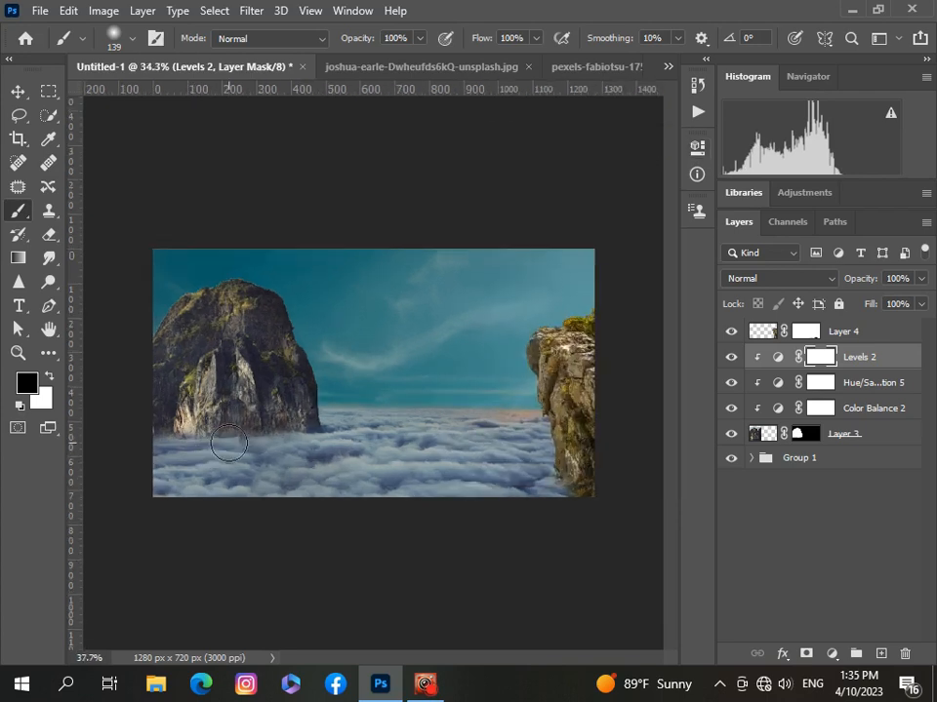
# Group Layer 3 together with its Levels, Hue/Saturation and Color Balance adjustments
pyautogui.scroll(-1, 368, 377)
pyautogui.keyDown('shift'); pyautogui.click(895, 389); pyautogui.keyUp('shift')
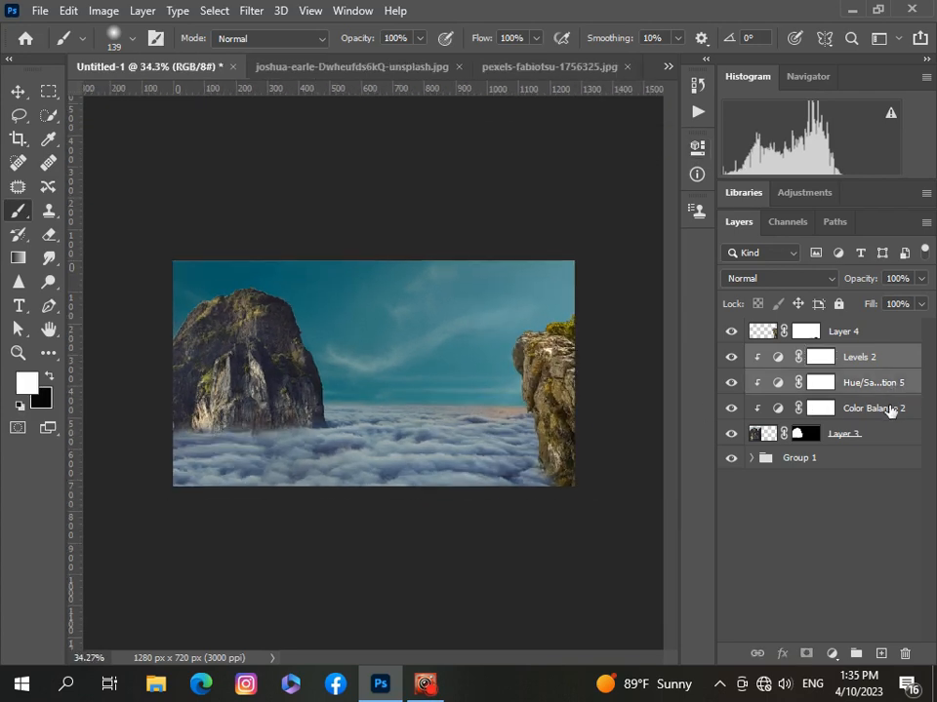
pyautogui.keyDown('shift'); pyautogui.click(892, 411); pyautogui.keyUp('shift')
pyautogui.keyDown('shift'); pyautogui.click(883, 438); pyautogui.keyUp('shift')
pyautogui.hotkey('ctrl', 'g')
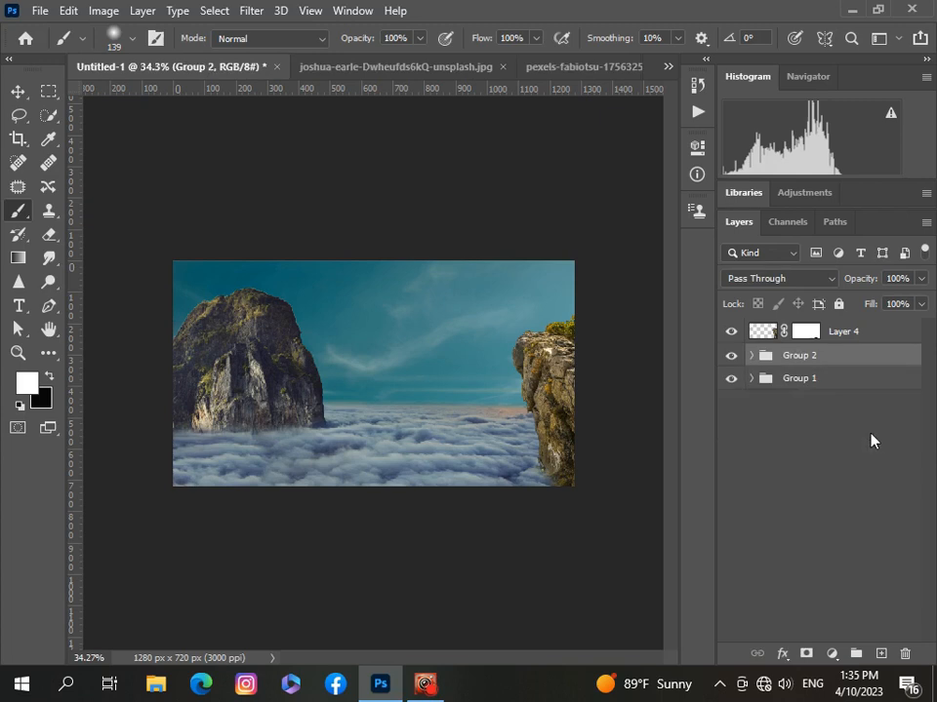
# Add a Color Balance adjustment clipped to Layer 4, with midtones Cyan–Red -2, Magenta–Green -7 and Yellow–Blue -4
pyautogui.hotkey('alt', ']')
pyautogui.click(833, 654)
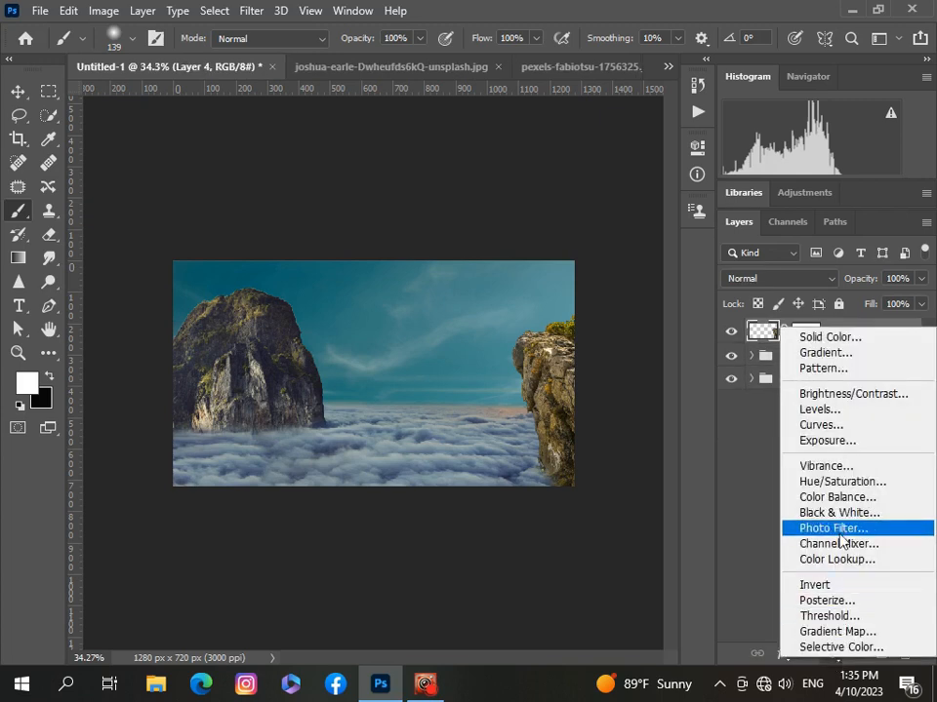
pyautogui.click(837, 496)
pyautogui.scroll(2, 523, 532)
pyautogui.moveTo(483, 664); pyautogui.dragTo(547, 661)
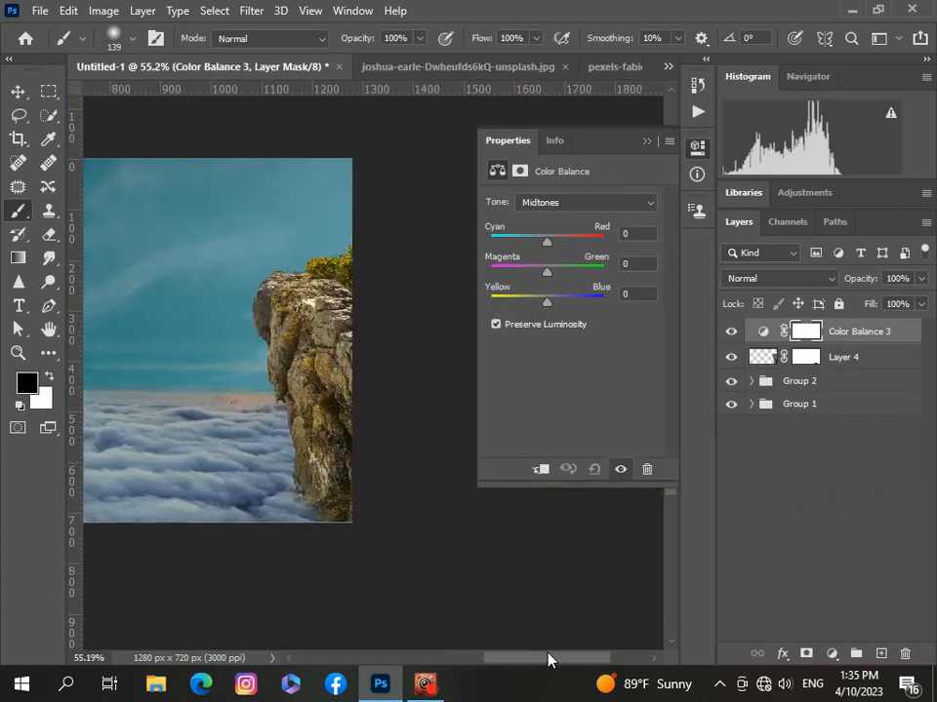
pyautogui.click(541, 470)
pyautogui.moveTo(549, 242); pyautogui.dragTo(545, 306)
pyautogui.scroll(-4, 397, 355)
pyautogui.scroll(4, 397, 355)
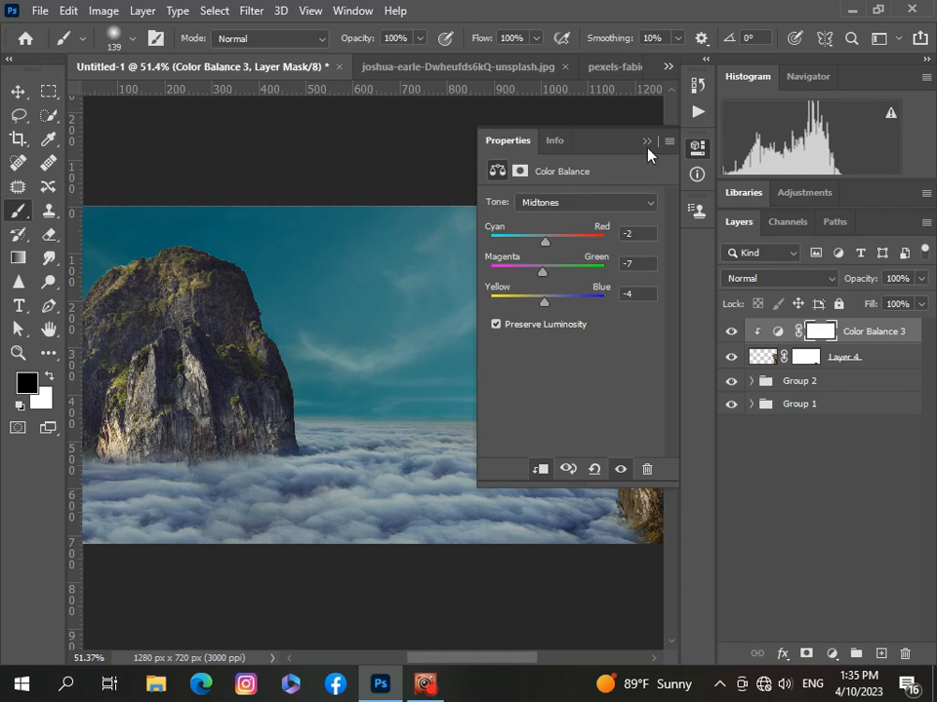
pyautogui.click(647, 142)
pyautogui.scroll(-4, 588, 394)
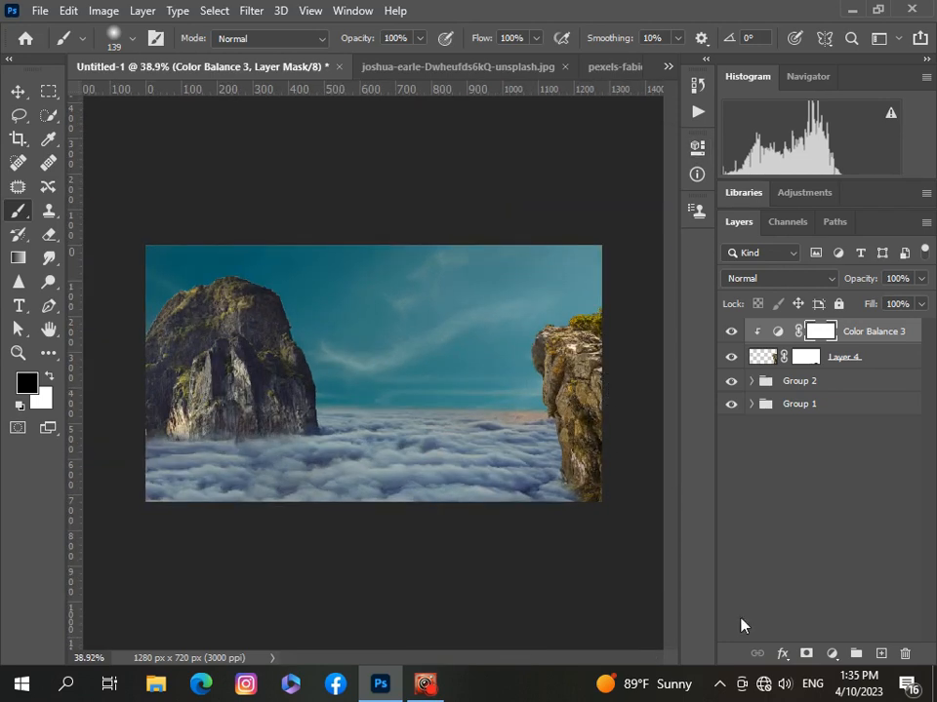
# Add a Hue/Saturation adjustment clipped to Layer 4's cliff, with Hue -6, Saturation -18 and Lightness -12
pyautogui.click(838, 652)
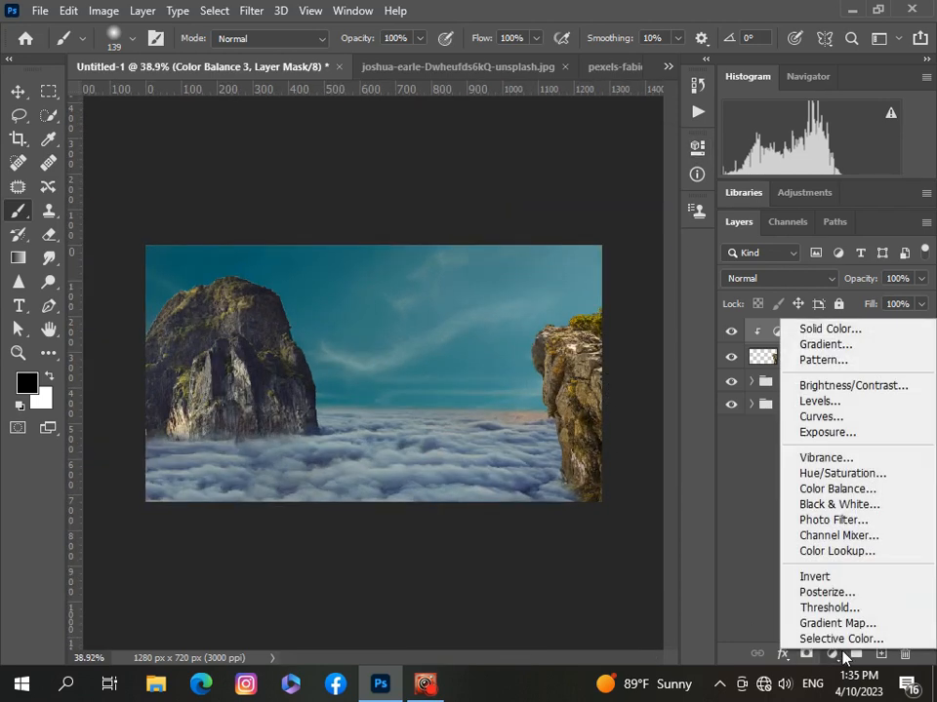
pyautogui.click(832, 473)
pyautogui.scroll(4, 605, 501)
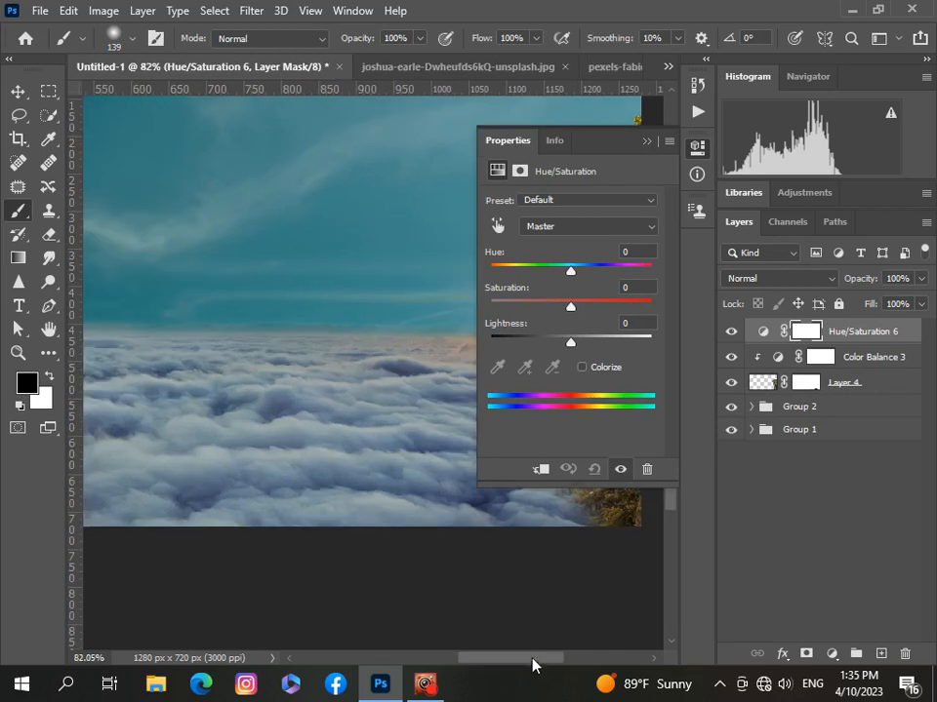
pyautogui.moveTo(549, 658); pyautogui.dragTo(557, 661)
pyautogui.moveTo(582, 657); pyautogui.dragTo(597, 657)
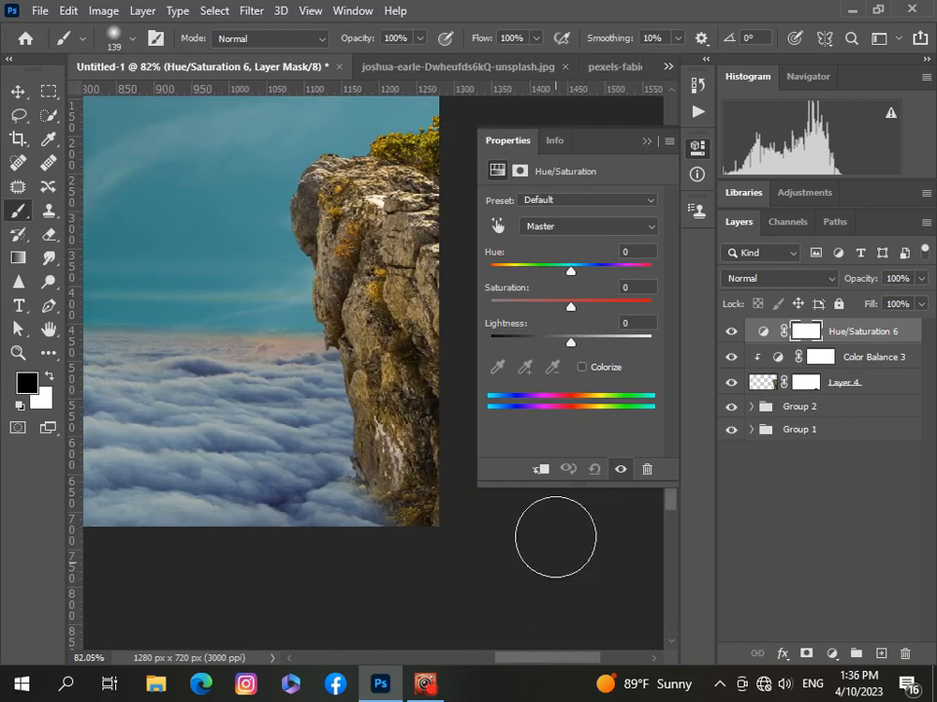
pyautogui.click(541, 469)
pyautogui.moveTo(569, 343); pyautogui.dragTo(562, 344)
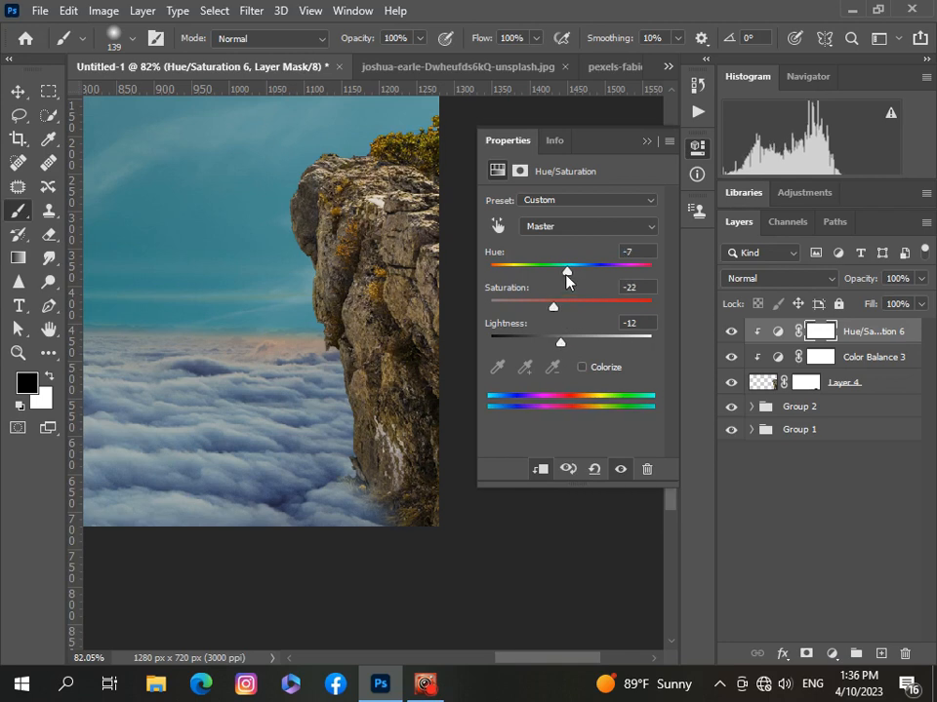
pyautogui.moveTo(568, 281); pyautogui.dragTo(556, 307)
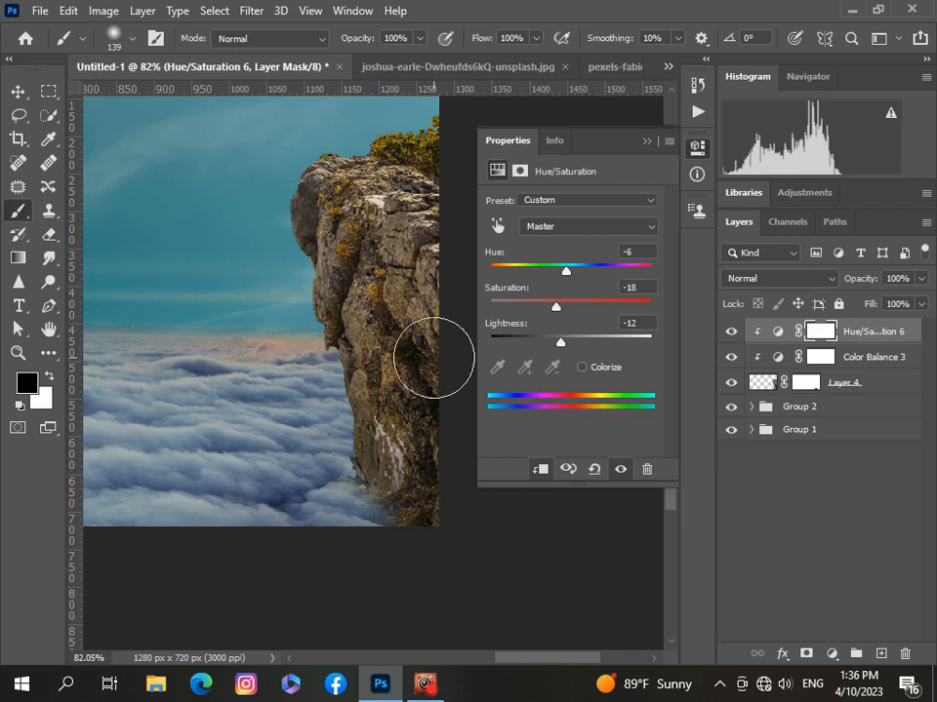
pyautogui.scroll(-4, 434, 358)
pyautogui.click(648, 143)
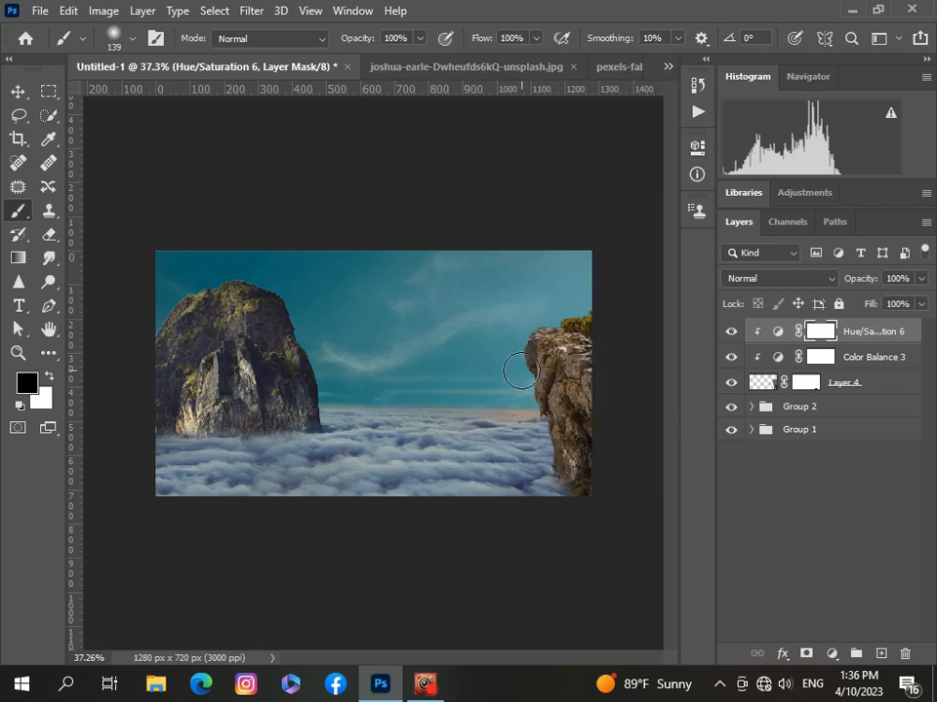
# Group Layer 4 together with its Hue/Saturation and Color Balance adjustments
pyautogui.scroll(1, 521, 371)
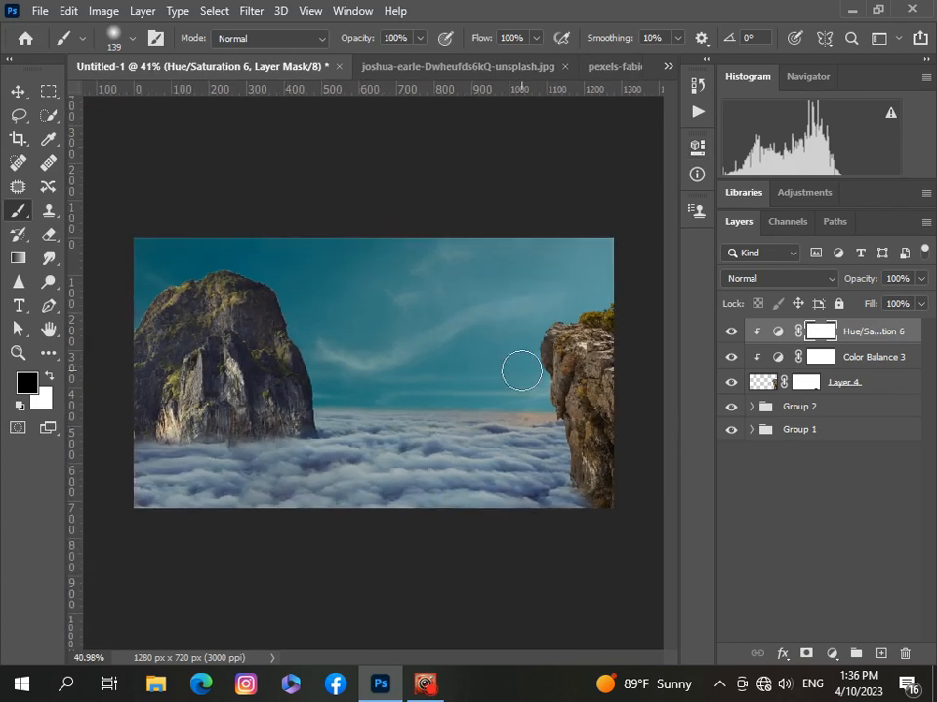
pyautogui.scroll(2, 521, 371)
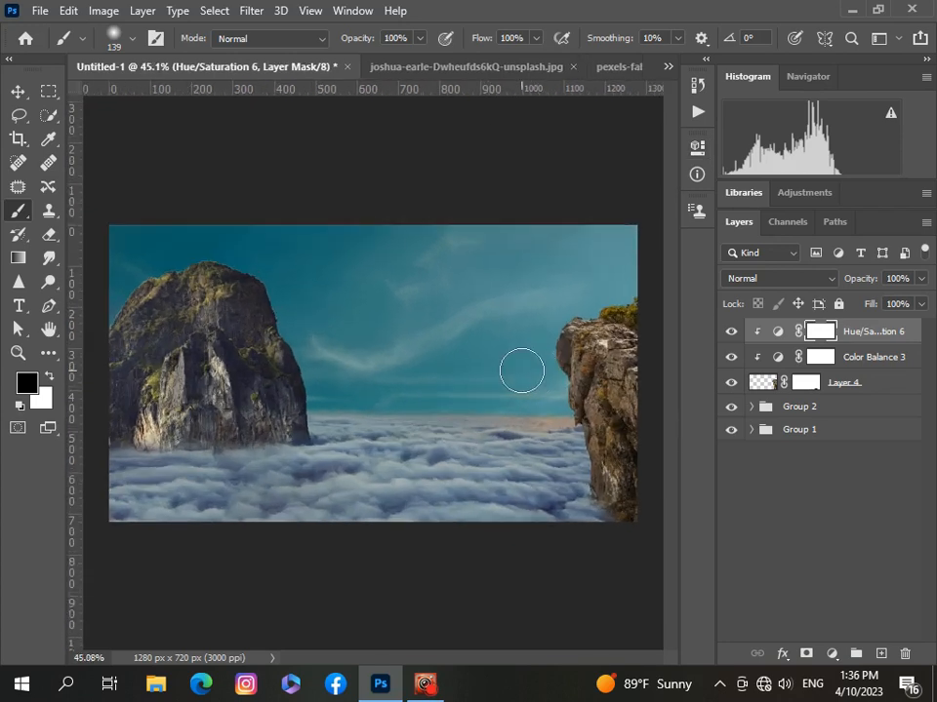
pyautogui.scroll(-3, 521, 372)
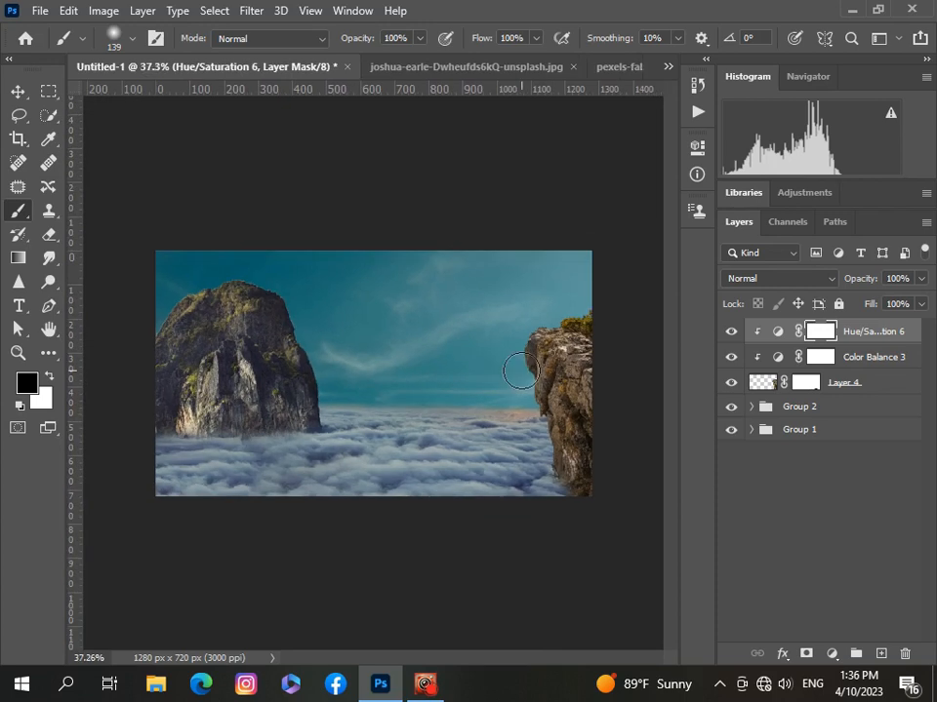
pyautogui.keyDown('shift'); pyautogui.click(895, 389); pyautogui.keyUp('shift')
pyautogui.press('x')
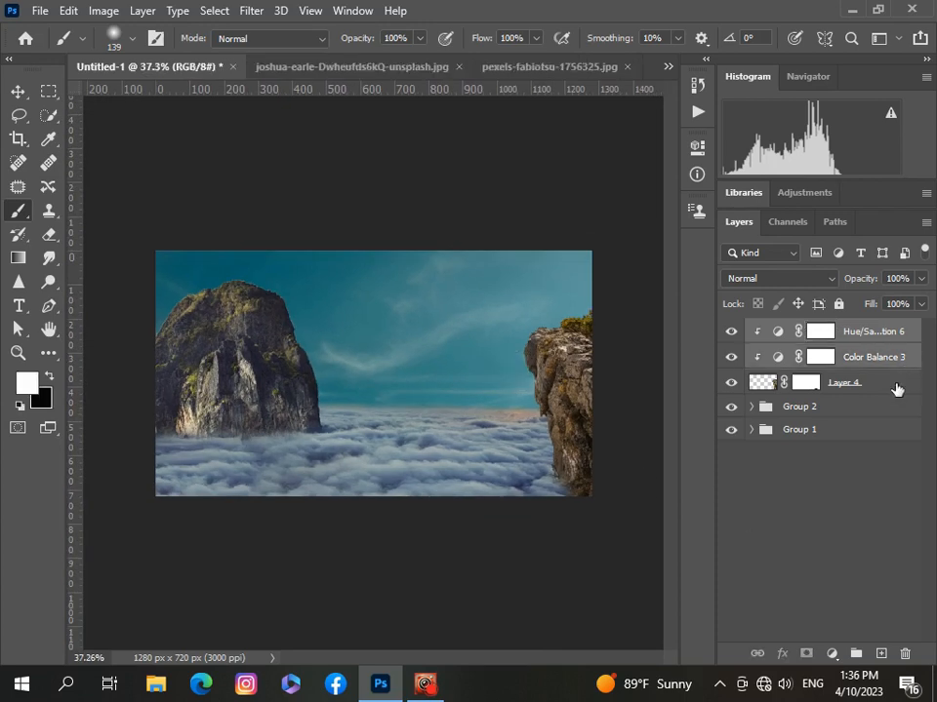
pyautogui.hotkey('ctrl', 'g')
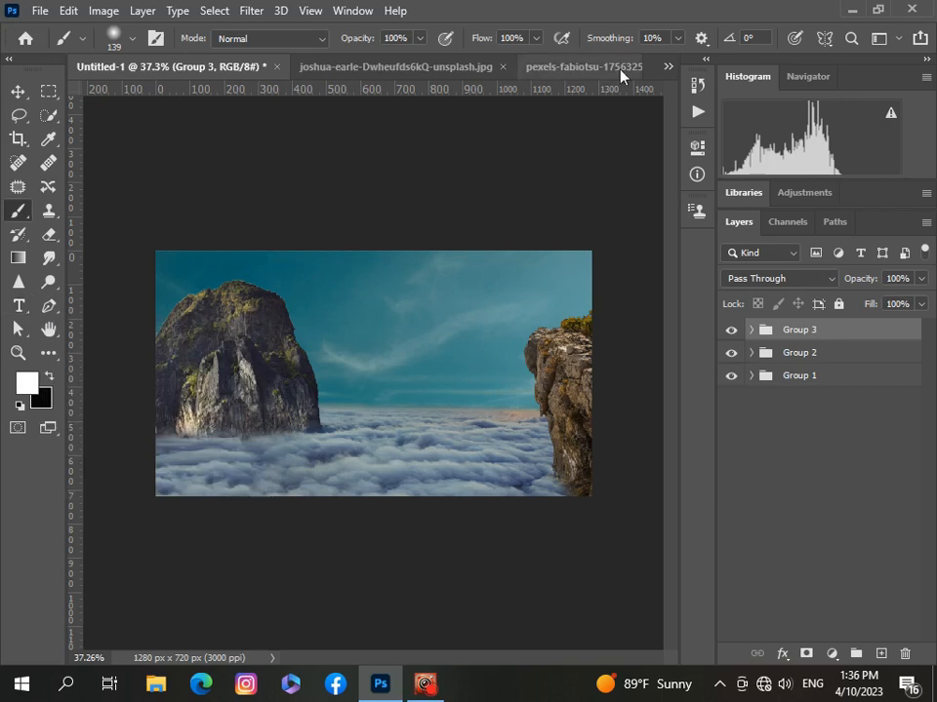
# In pexels-pixabay-34223.jpg, nudge the existing selection of the castle island slightly and turn it into a layer mask
pyautogui.click(668, 66)
pyautogui.click(420, 156)
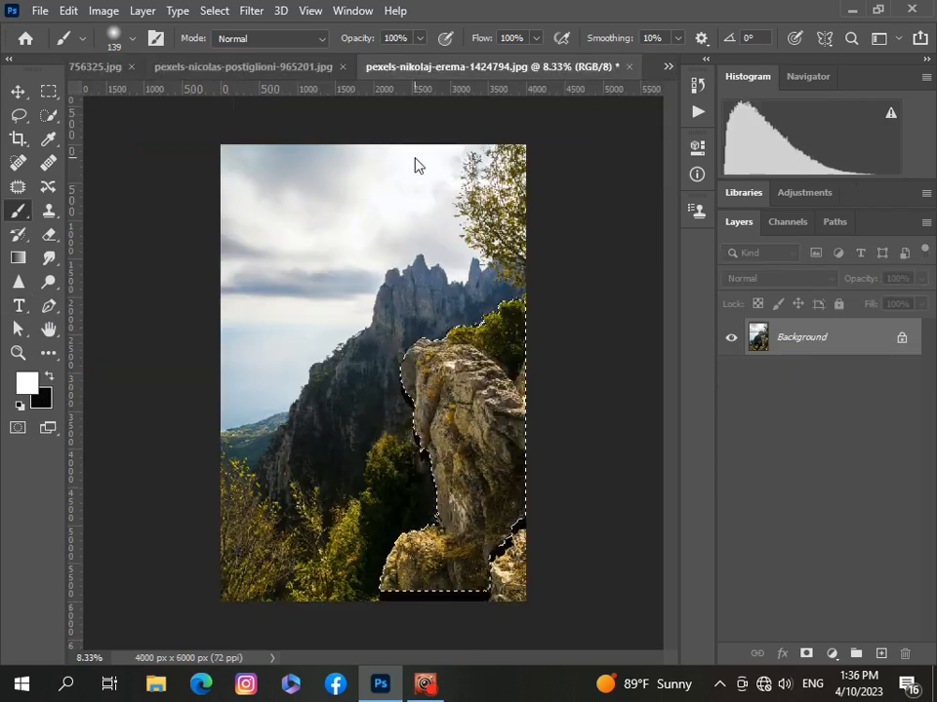
pyautogui.click(668, 66)
pyautogui.click(371, 173)
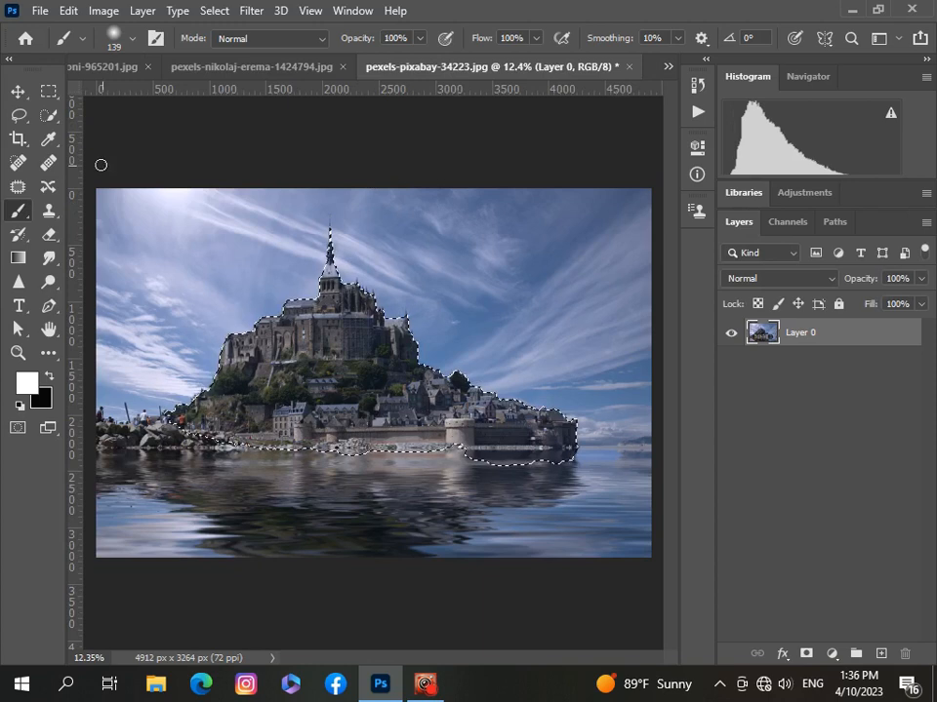
pyautogui.press('v')
pyautogui.moveTo(306, 382); pyautogui.dragTo(310, 383)
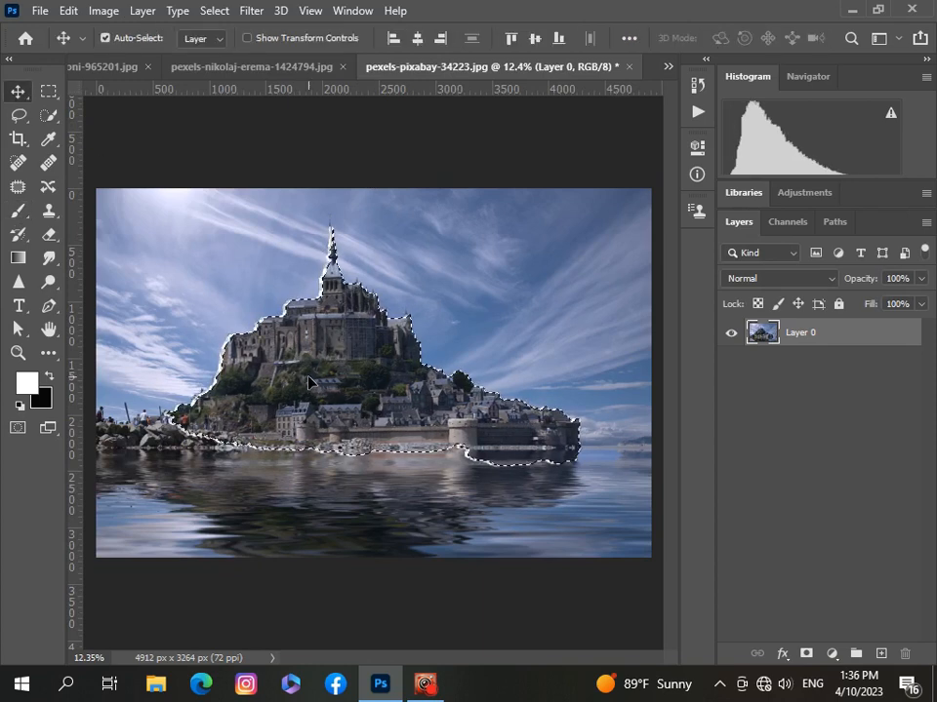
pyautogui.click(806, 653)
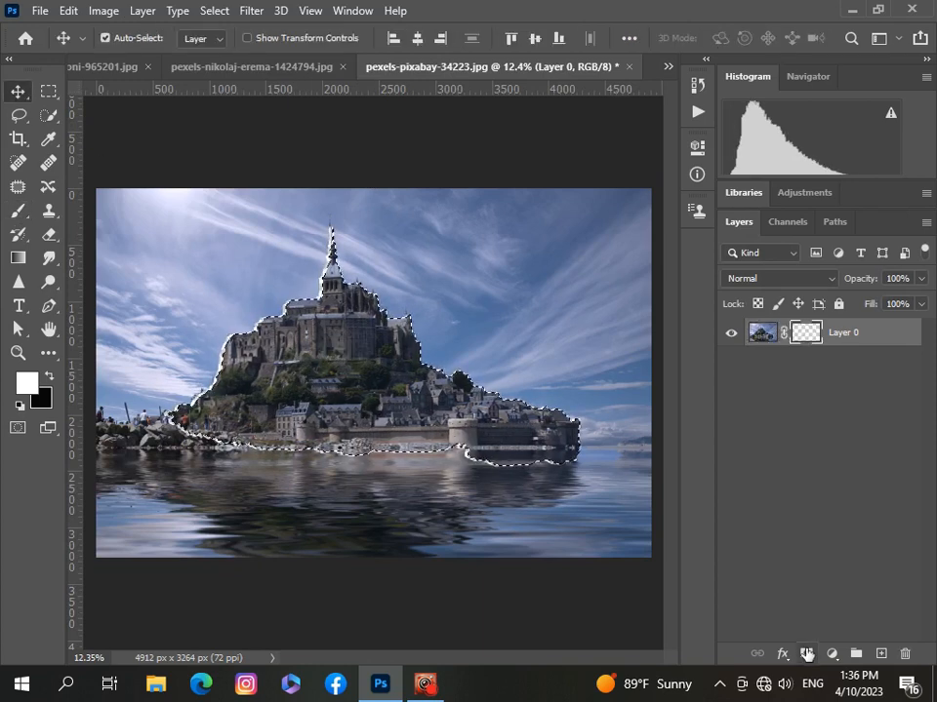
# Check the castle cutout's edges and bring the masked castle layer into the Untitled-1 document
pyautogui.scroll(4, 386, 487)
pyautogui.moveTo(671, 469); pyautogui.dragTo(665, 440)
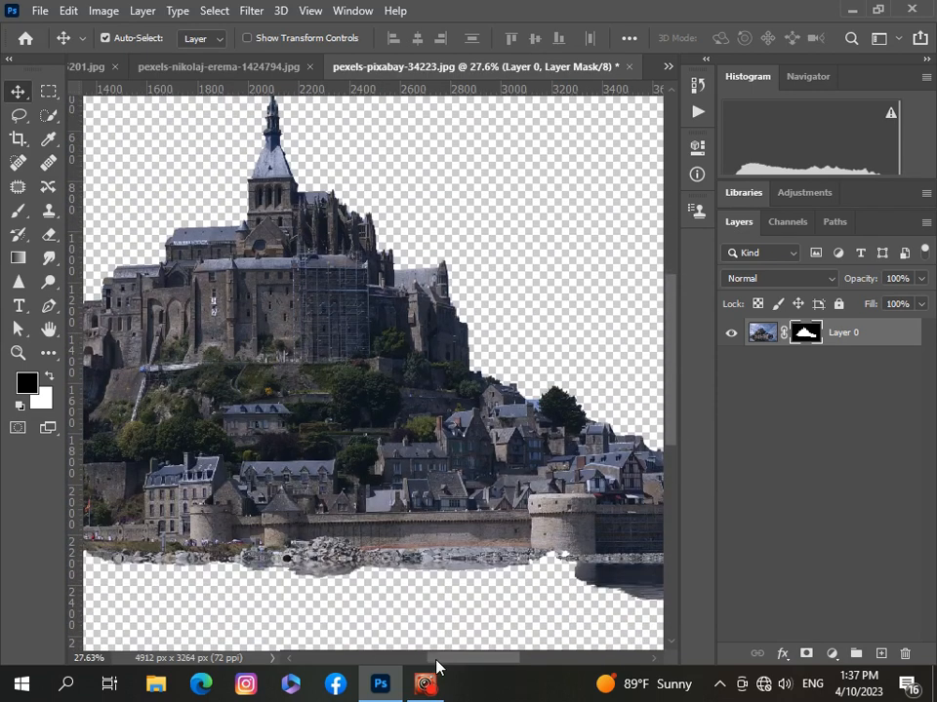
pyautogui.moveTo(437, 670); pyautogui.dragTo(472, 664)
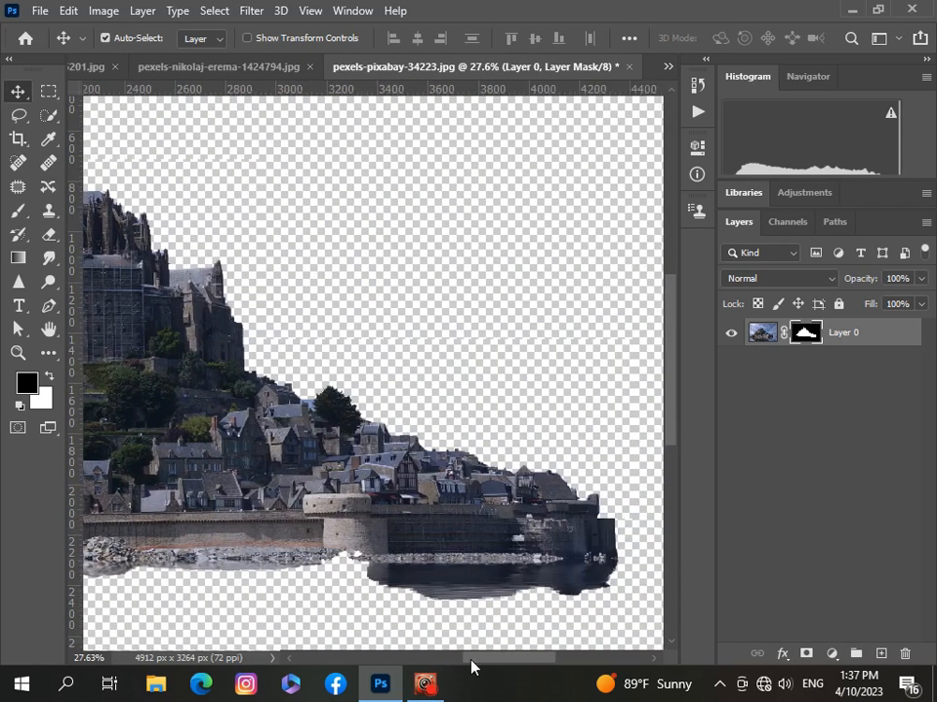
pyautogui.hotkey('ctrl', '0')
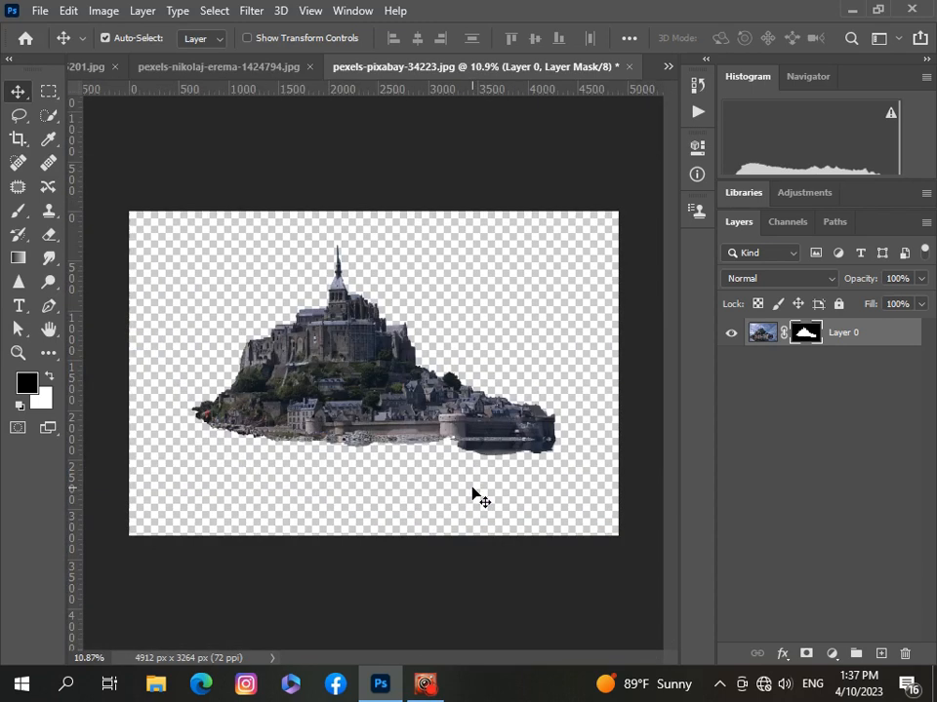
pyautogui.click(668, 67)
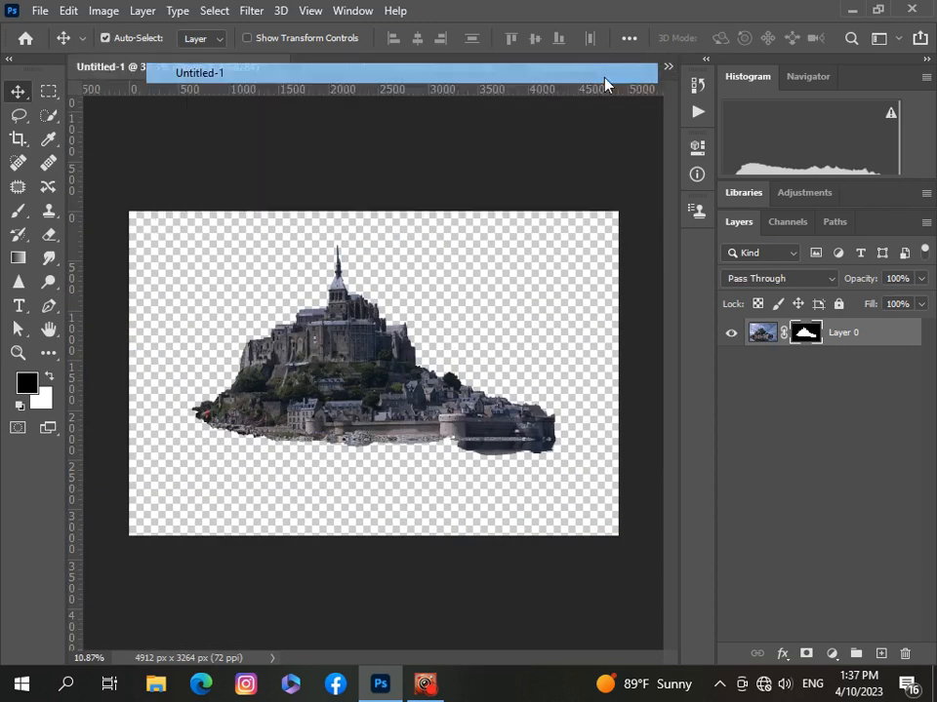
pyautogui.click(606, 83)
pyautogui.moveTo(320, 421); pyautogui.dragTo(320, 421)
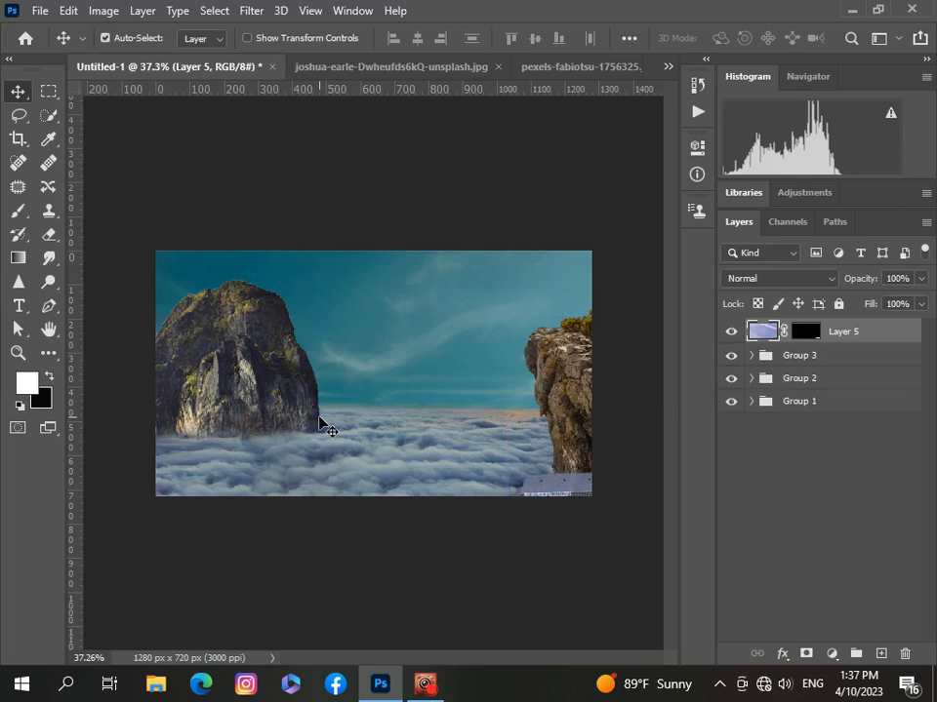
# Scale the castle layer proportionally down to about 21.4% and place it between the two cliffs, just above the clouds
pyautogui.hotkey('ctrl', 't')
pyautogui.hotkey('ctrl', '0')
pyautogui.moveTo(638, 562); pyautogui.dragTo(416, 408)
pyautogui.hotkey('ctrl', '0')
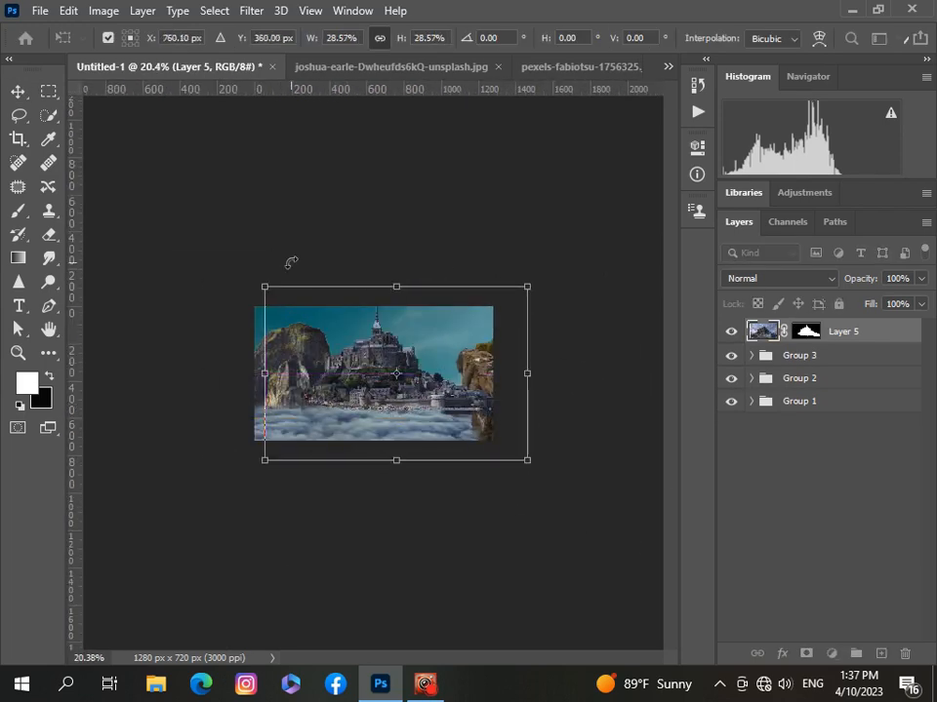
pyautogui.moveTo(395, 284); pyautogui.dragTo(397, 311)
pyautogui.moveTo(407, 384); pyautogui.dragTo(418, 400)
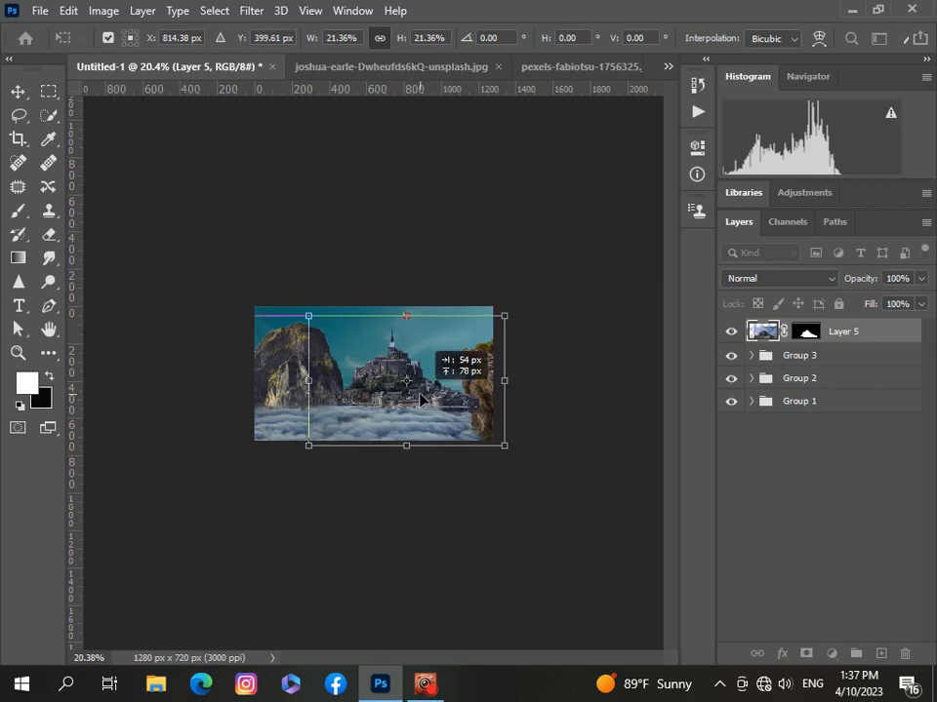
pyautogui.hotkey('ctrl', '+')
pyautogui.press('Return')
# Move the castle's Layer 5 below Group 2 and above Group 1 in the layer order
pyautogui.moveTo(887, 337); pyautogui.dragTo(869, 389)
pyautogui.hotkey('ctrl', 'z')
pyautogui.press('ctrl')
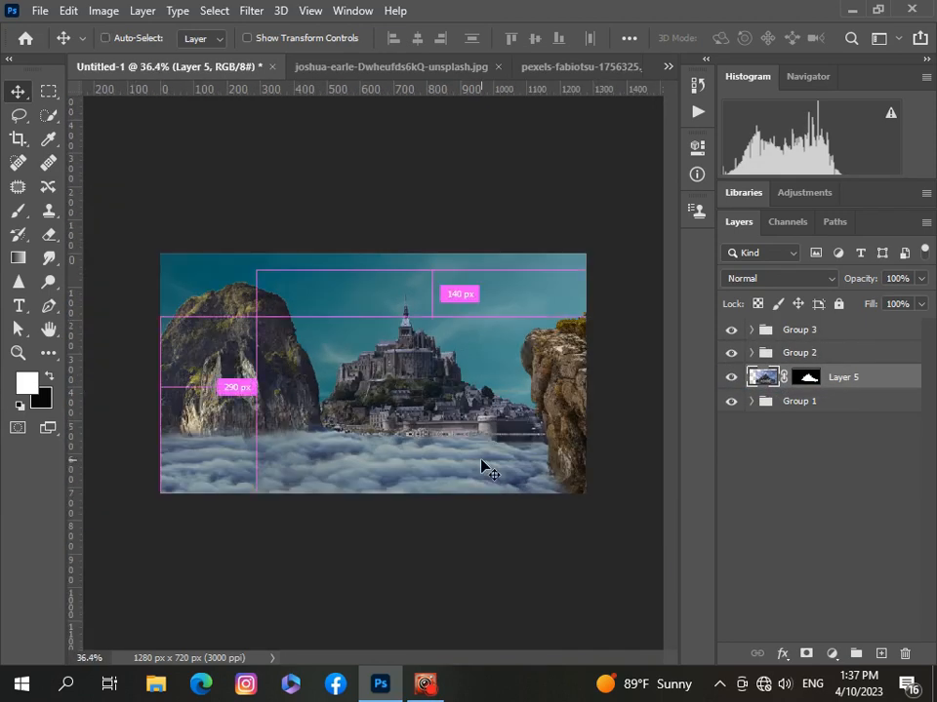
# Transform the castle to about 89.3% width and 86.1% height and reposition it on the cloud horizon between the cliffs
pyautogui.hotkey('ctrl', 't')
pyautogui.hotkey('ctrl', '-')
pyautogui.moveTo(299, 305); pyautogui.dragTo(330, 326)
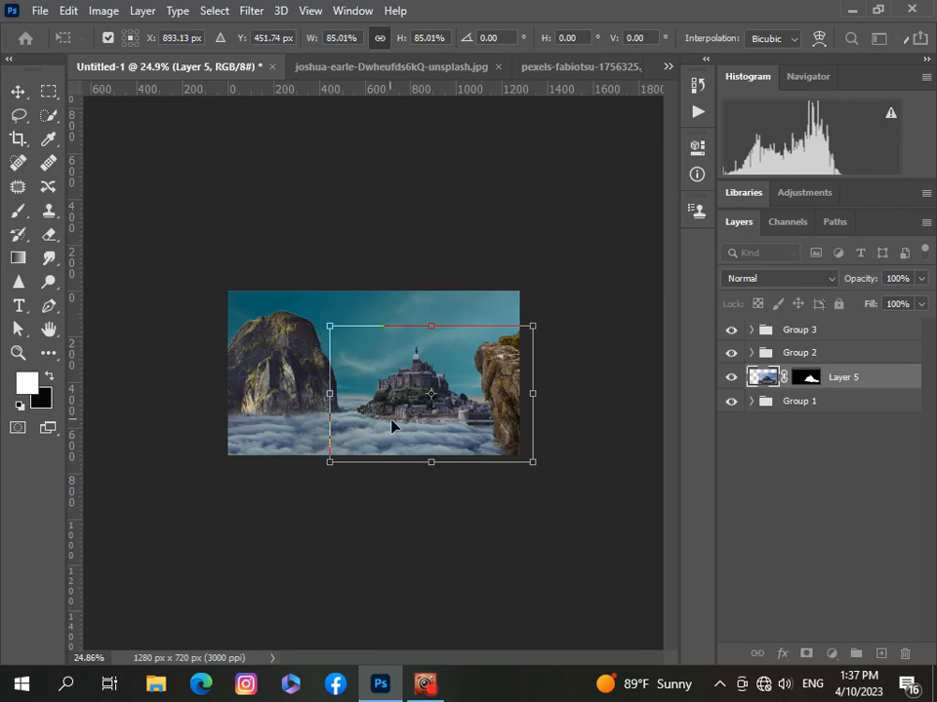
pyautogui.moveTo(391, 426); pyautogui.dragTo(368, 420)
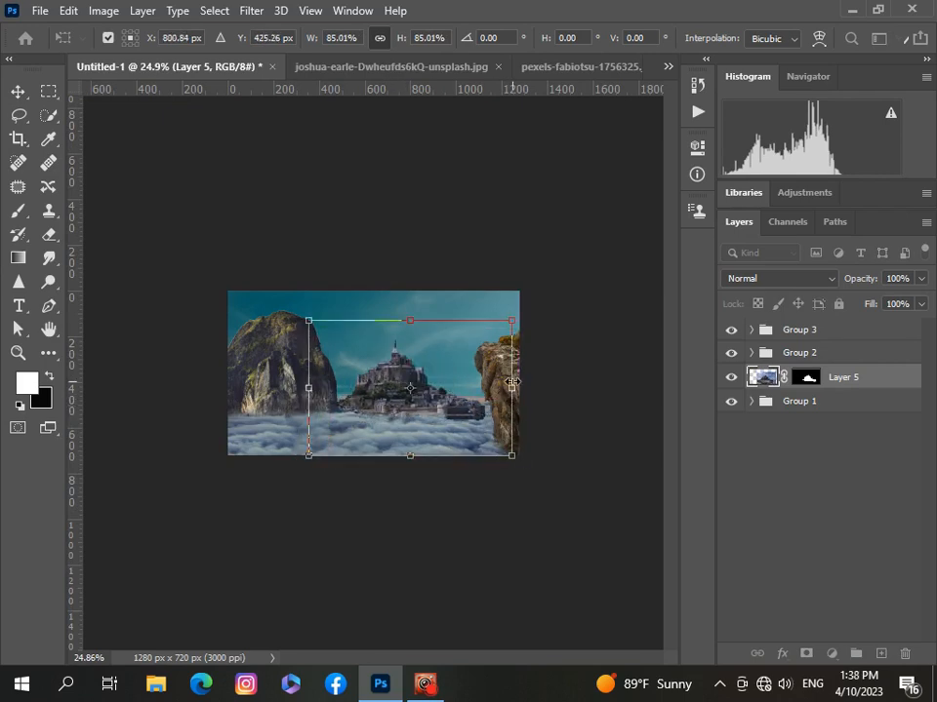
pyautogui.moveTo(512, 381); pyautogui.dragTo(515, 382)
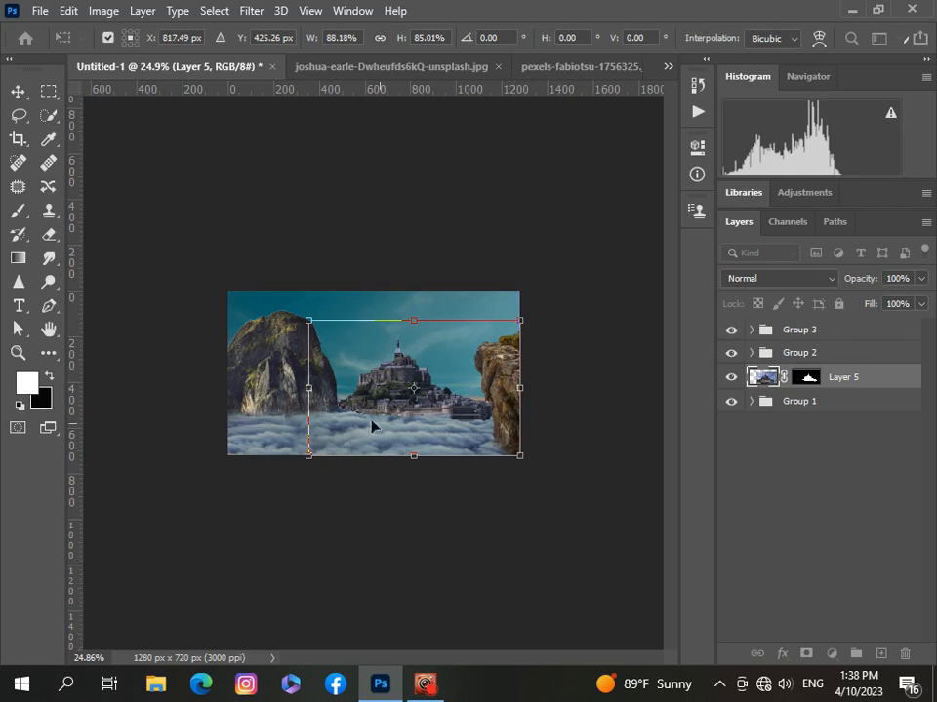
pyautogui.moveTo(307, 387); pyautogui.dragTo(305, 387)
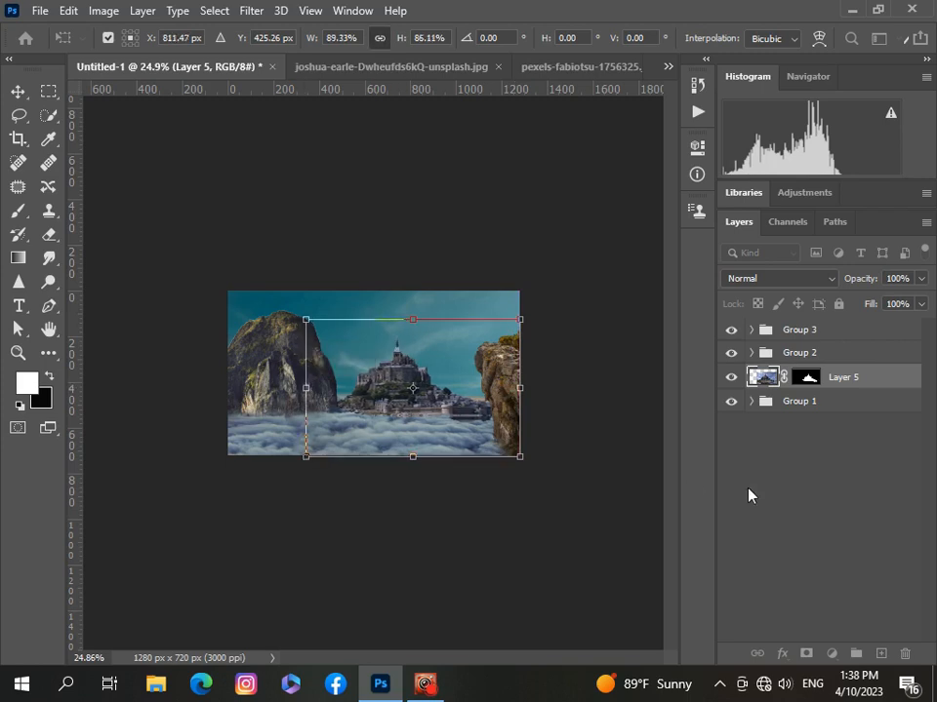
pyautogui.press('Return')
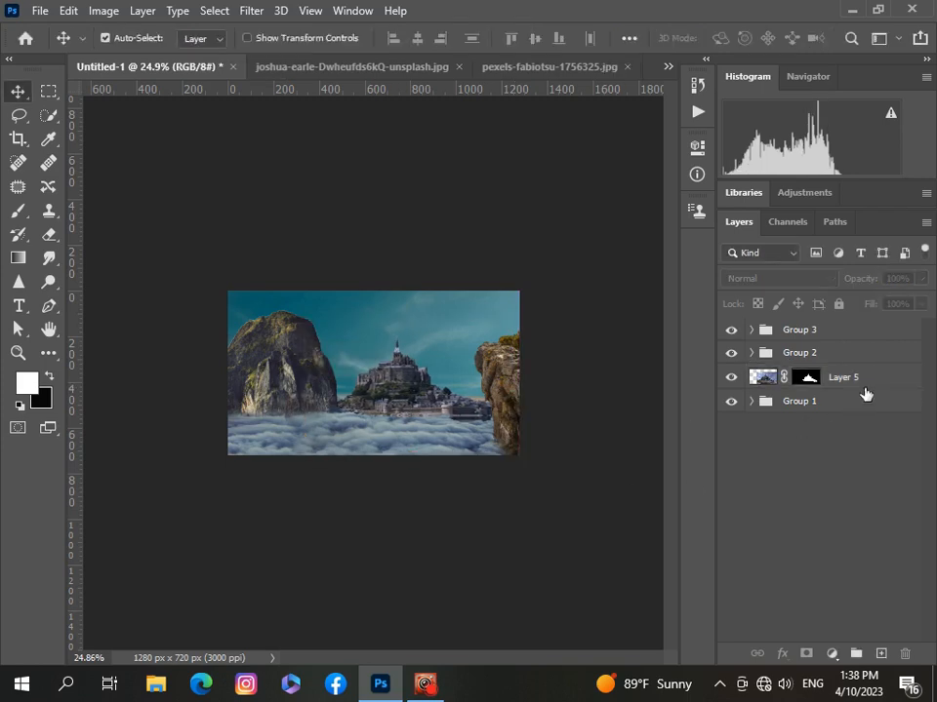
# Paint black on Layer 5's mask with a soft 72 px brush to fade the castle's rocky base into the clouds
pyautogui.click(806, 378)
pyautogui.press('b')
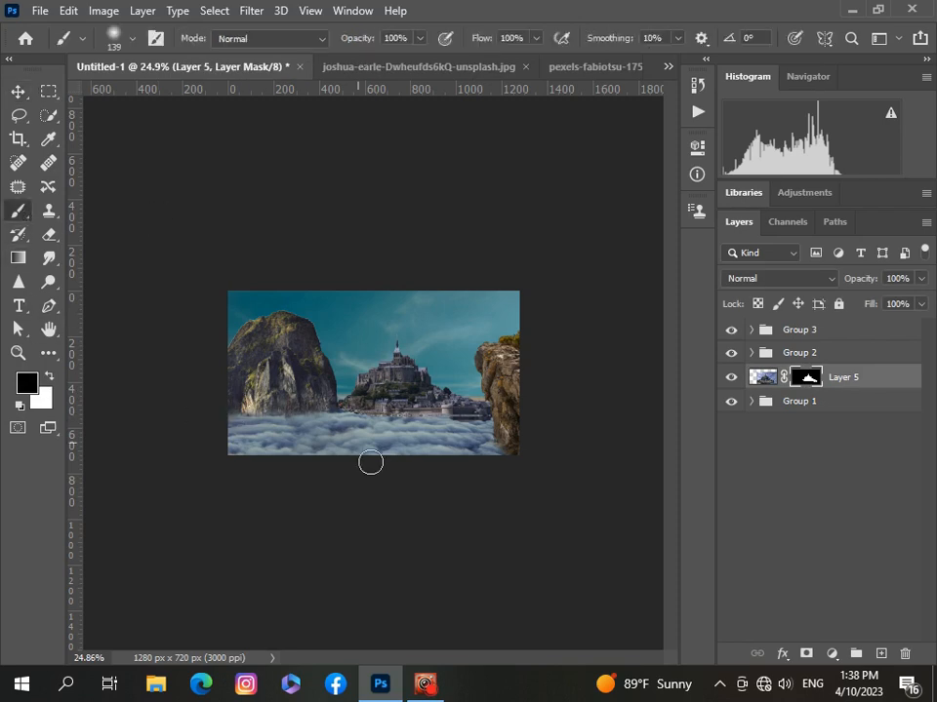
pyautogui.scroll(6, 371, 462)
pyautogui.click(131, 39)
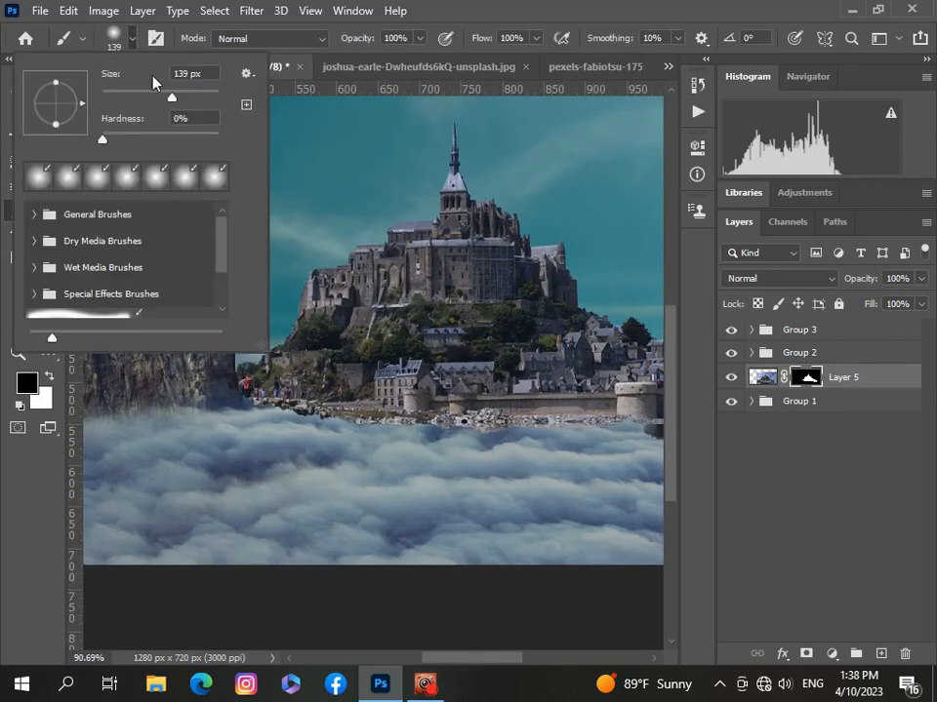
pyautogui.moveTo(172, 98); pyautogui.dragTo(142, 98)
pyautogui.click(397, 449)
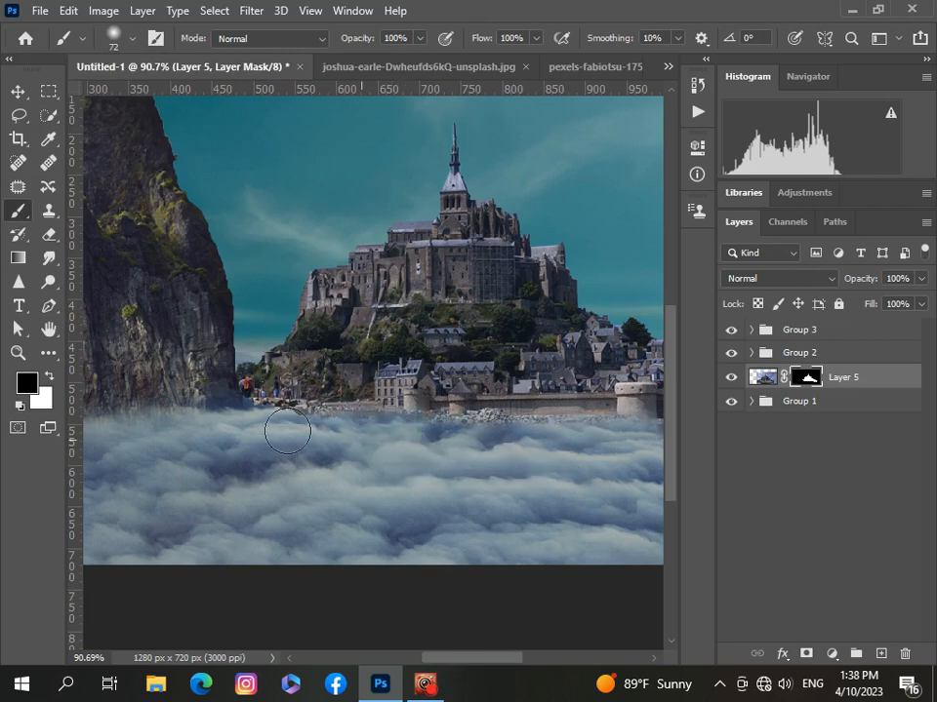
# Mask out the remaining waterline below the castle wall beside the right-hand cliff so it blends into the clouds
pyautogui.scroll(-3, 410, 507)
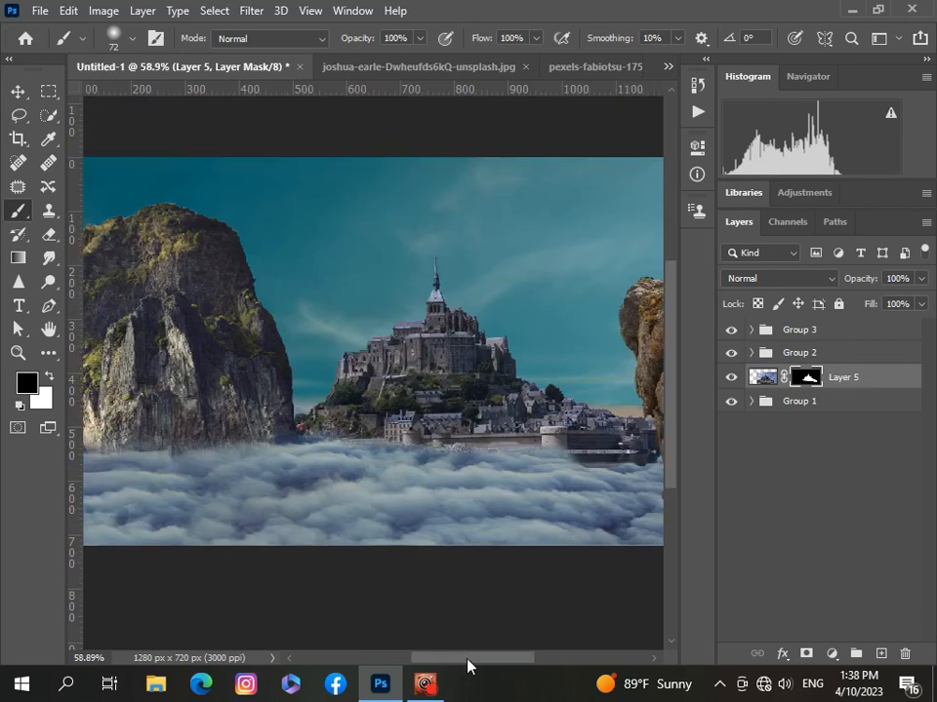
pyautogui.hscroll(5, 481, 508)
pyautogui.scroll(4, 380, 437)
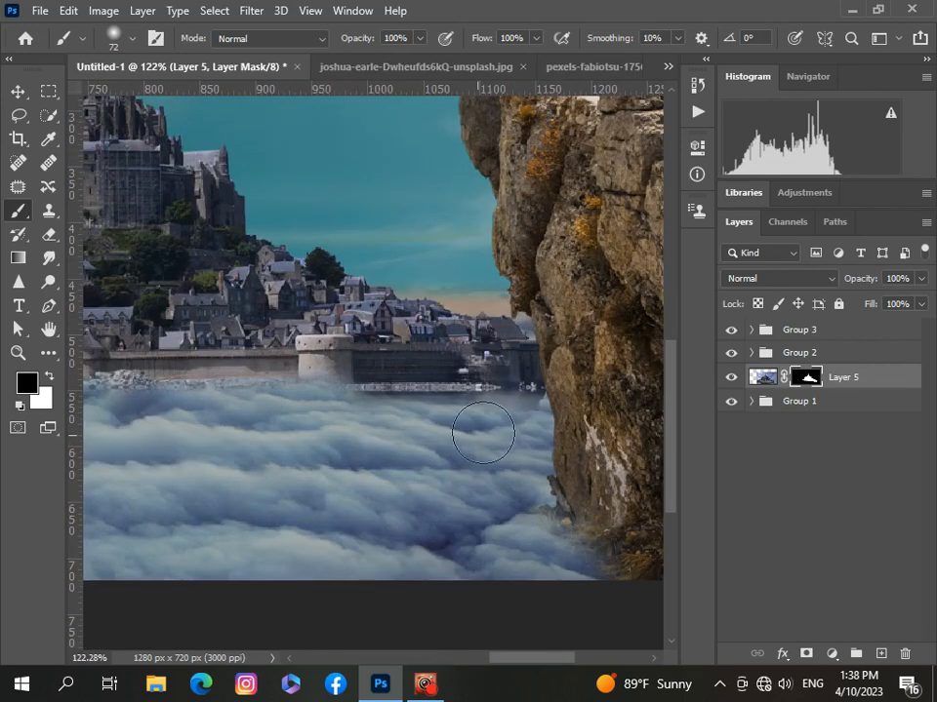
pyautogui.moveTo(483, 432)
pyautogui.mouseDown()
pyautogui.moveTo(495, 403)
pyautogui.moveTo(418, 424)
pyautogui.moveTo(439, 443)
pyautogui.moveTo(434, 418)
pyautogui.mouseUp()
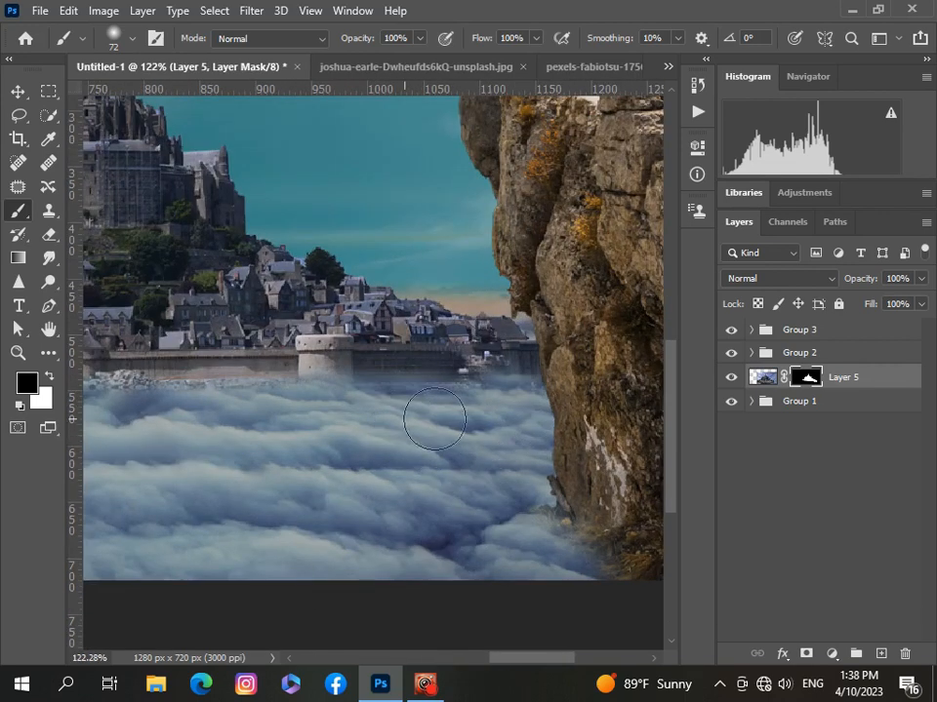
pyautogui.scroll(-4, 290, 551)
pyautogui.scroll(1, 324, 551)
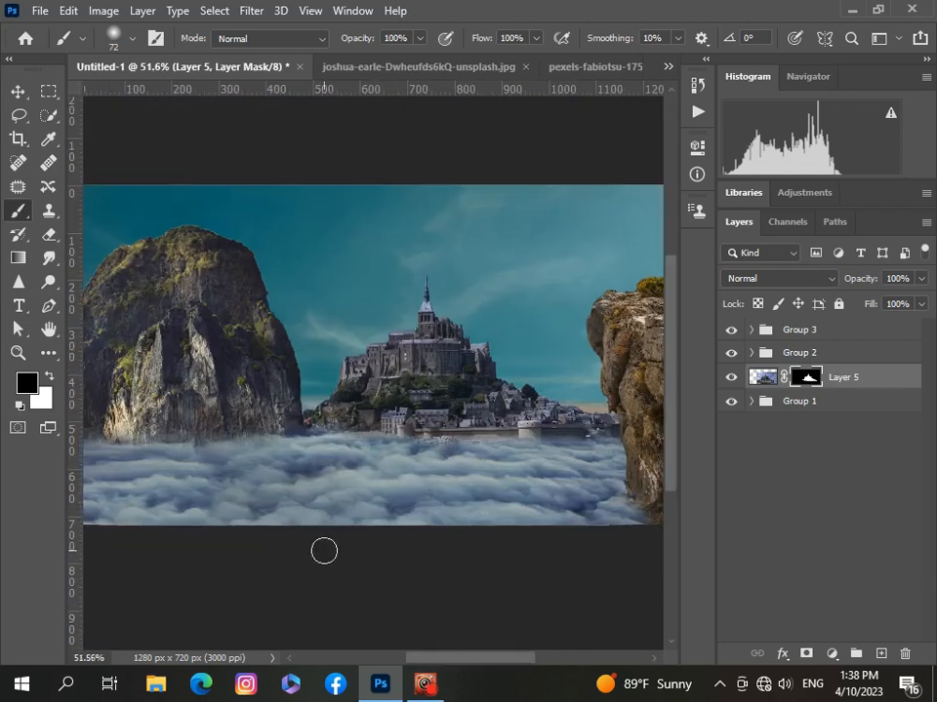
# Add a Color Balance adjustment clipped to the castle's Layer 5 and shift its midtones toward cyan
pyautogui.scroll(1, 477, 444)
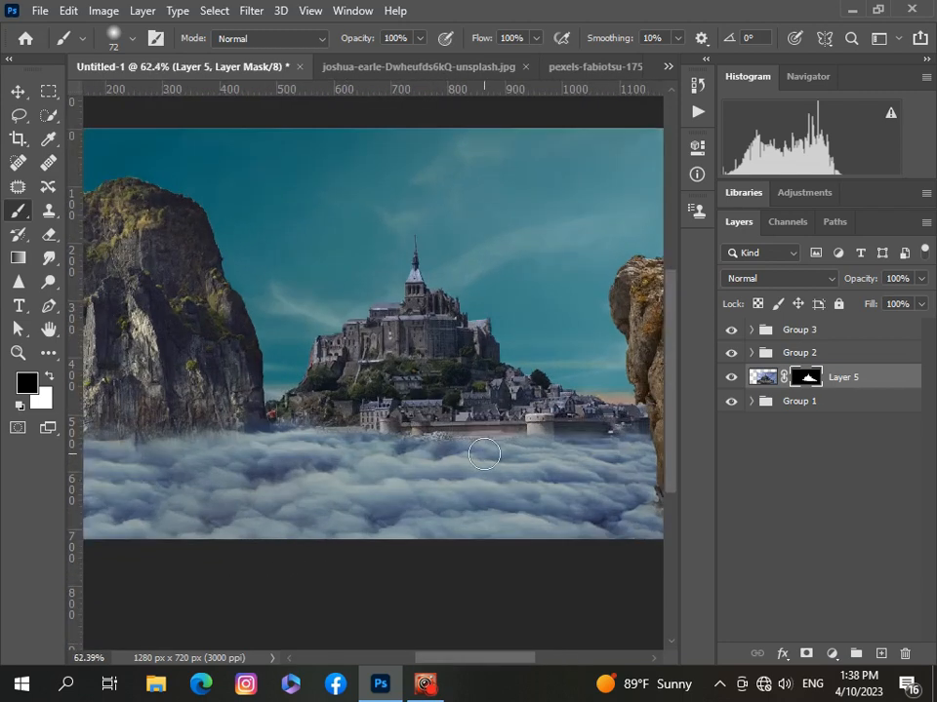
pyautogui.scroll(-2, 485, 458)
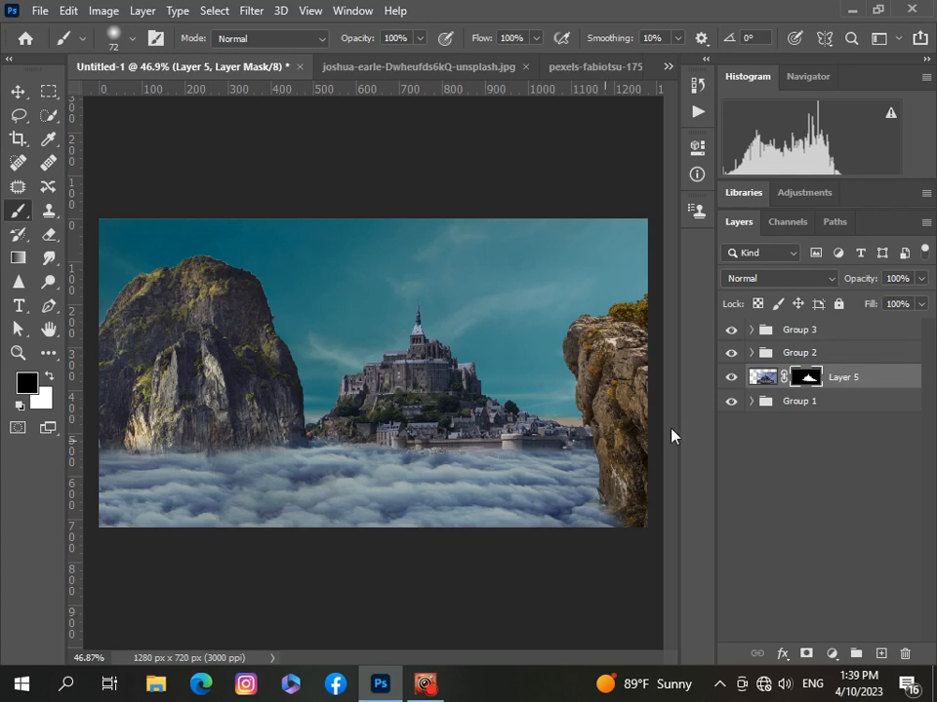
pyautogui.click(831, 653)
pyautogui.click(835, 494)
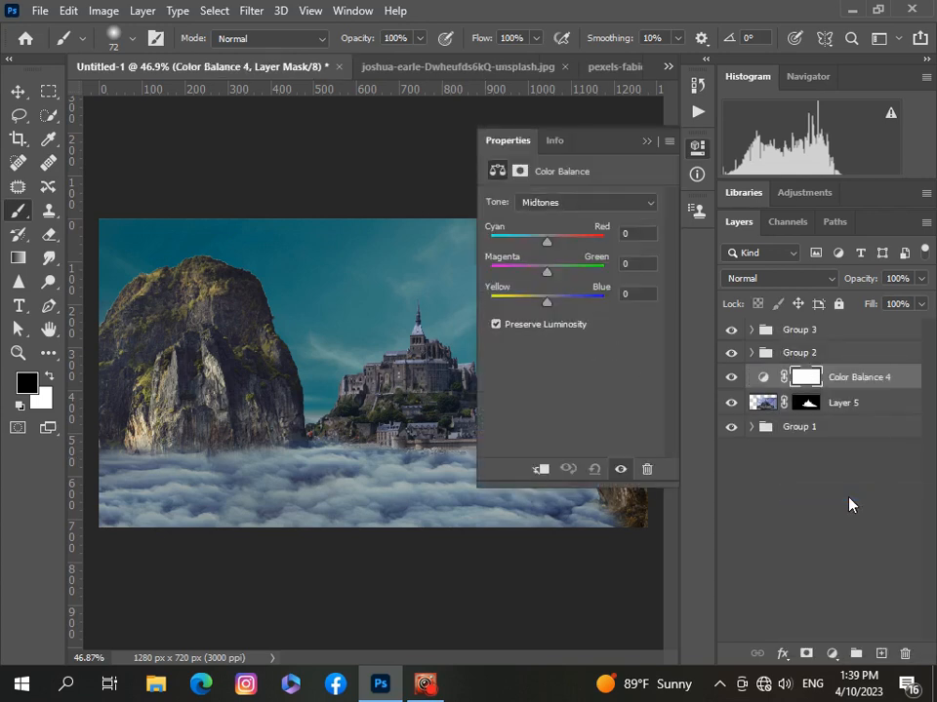
pyautogui.click(536, 470)
pyautogui.moveTo(546, 241); pyautogui.dragTo(537, 241)
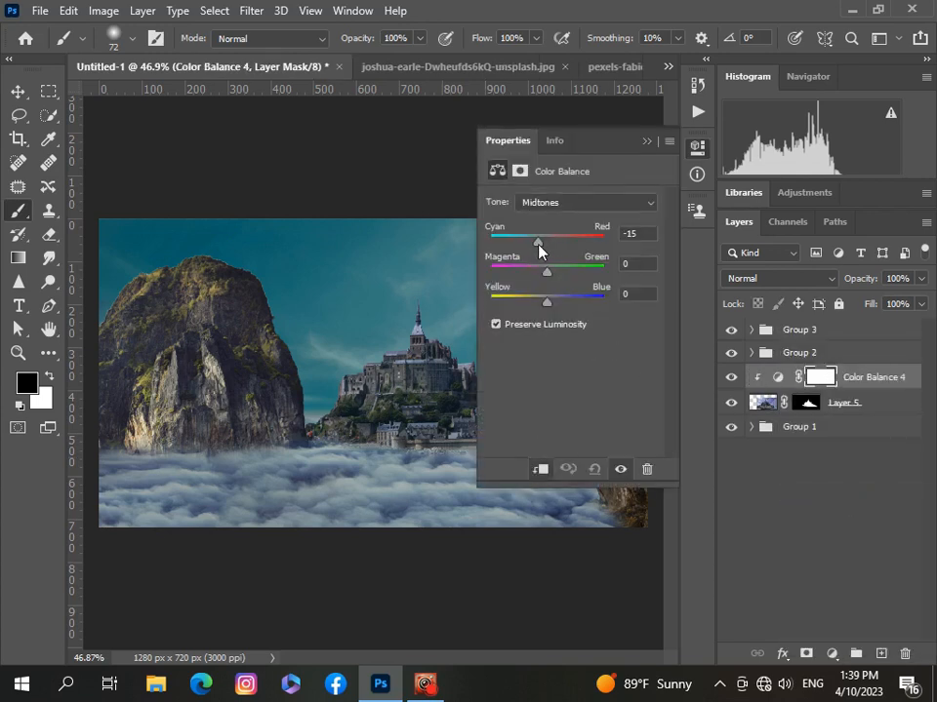
pyautogui.scroll(-2, 468, 341)
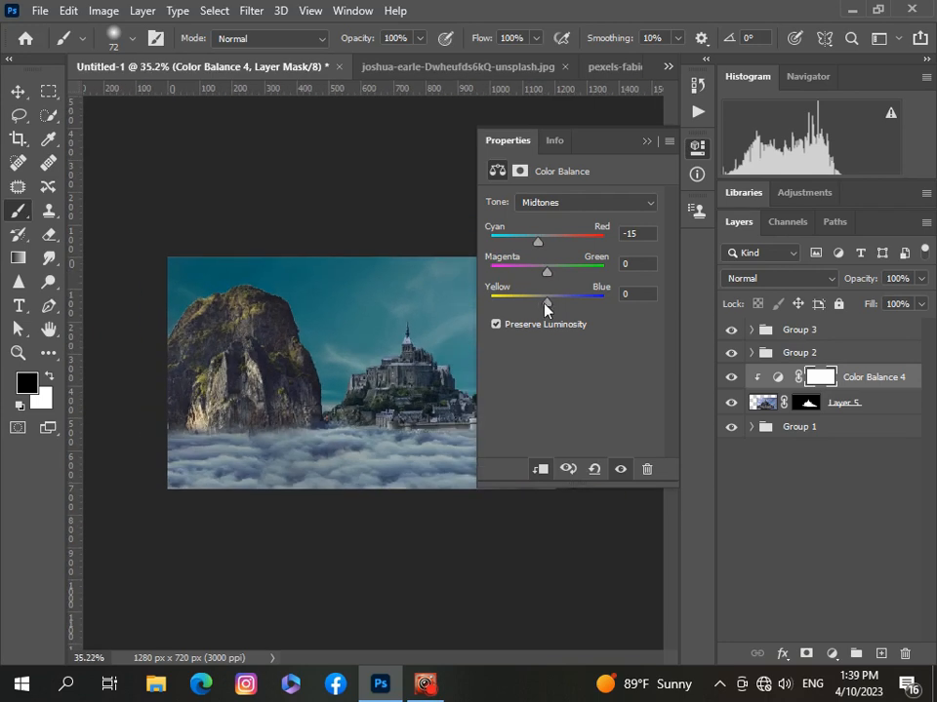
pyautogui.moveTo(545, 309); pyautogui.dragTo(531, 245)
pyautogui.click(646, 141)
pyautogui.scroll(3, 487, 340)
pyautogui.scroll(-2, 487, 340)
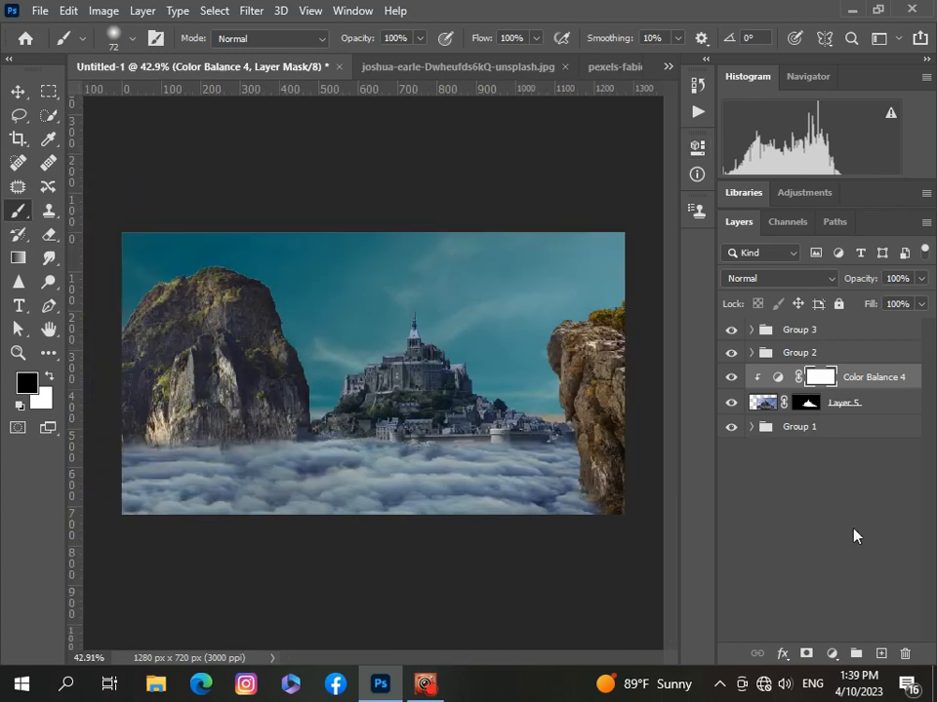
# Add a clipped Hue/Saturation adjustment above the castle's Color Balance with saturation -18 and lightness -7
pyautogui.click(830, 654)
pyautogui.click(832, 479)
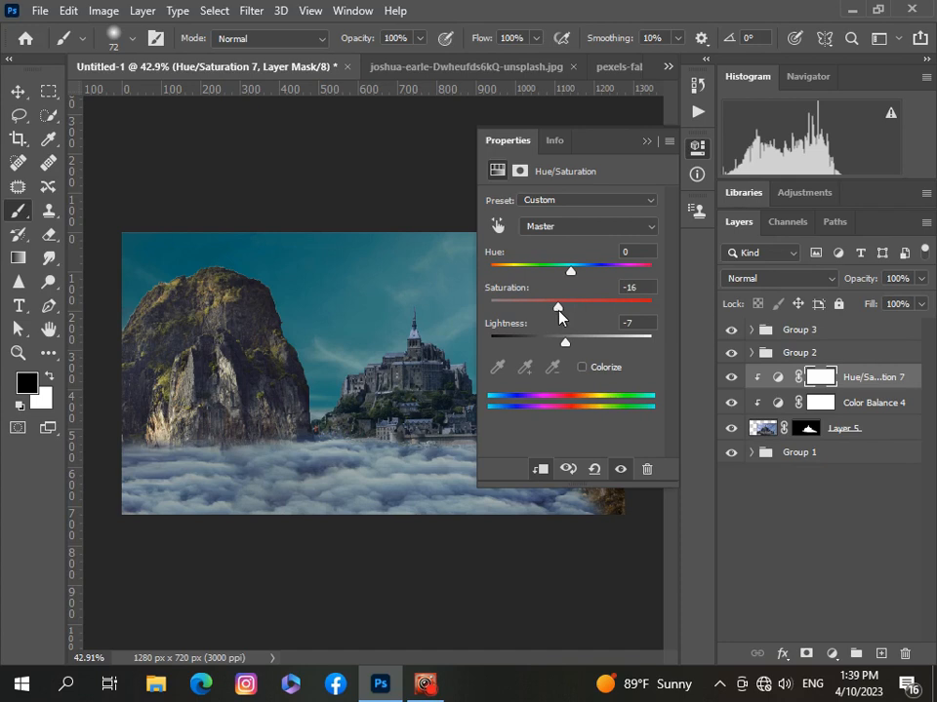
pyautogui.moveTo(558, 310); pyautogui.dragTo(556, 313)
pyautogui.scroll(-5, 464, 383)
pyautogui.scroll(4, 464, 382)
pyautogui.scroll(-1, 464, 382)
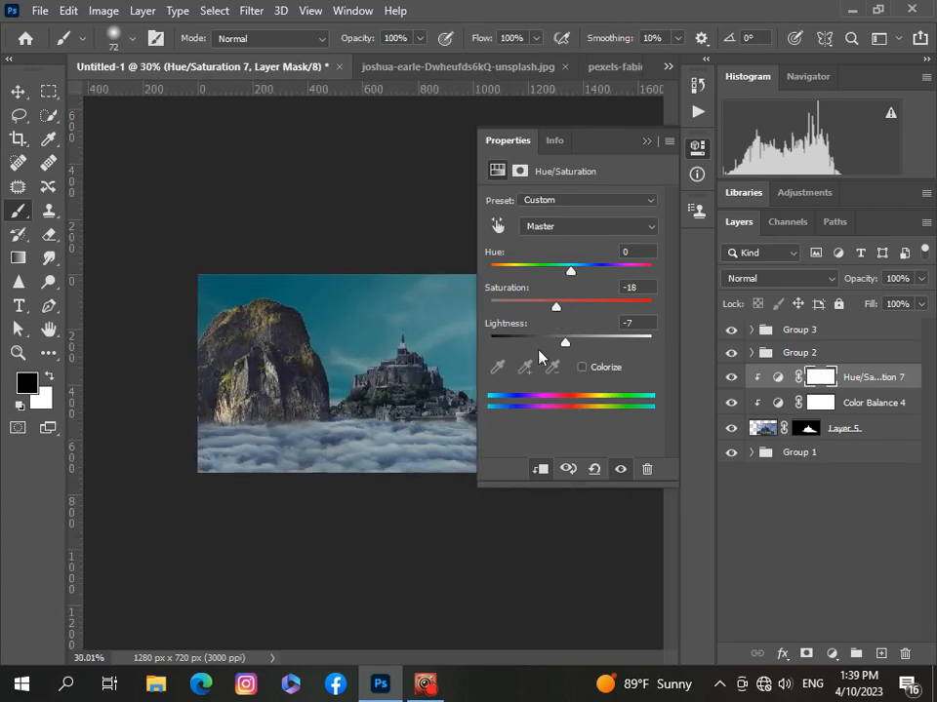
pyautogui.click(582, 232)
pyautogui.scroll(4, 356, 450)
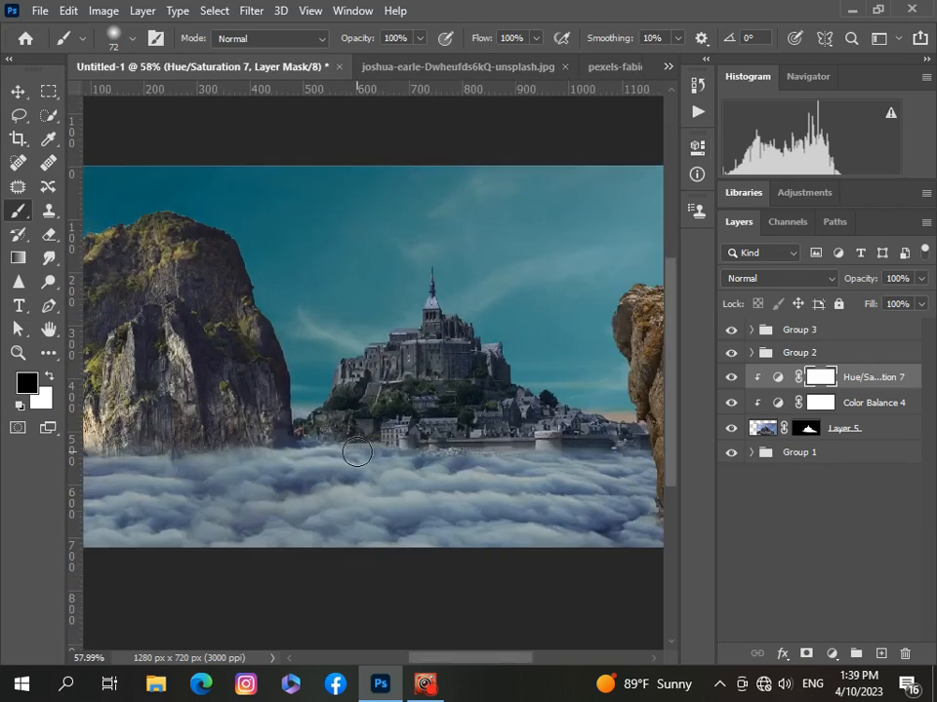
pyautogui.scroll(-4, 357, 452)
pyautogui.scroll(1, 357, 452)
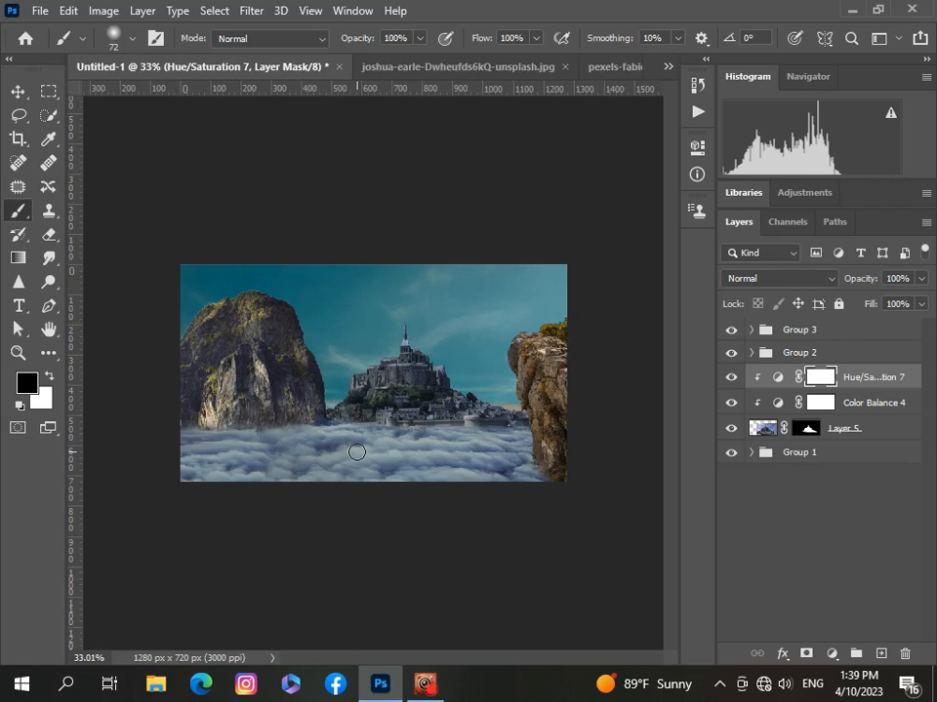
# Add a clipped Levels adjustment to the castle and raise its black input level to 5
pyautogui.click(831, 654)
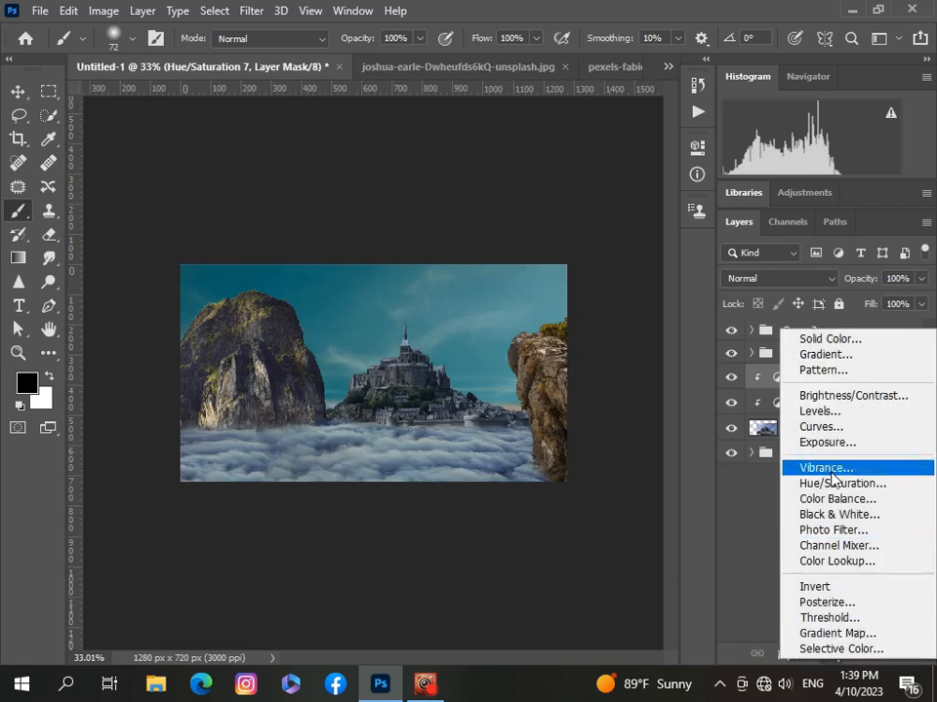
pyautogui.click(829, 411)
pyautogui.hotkey('ctrl', '+')
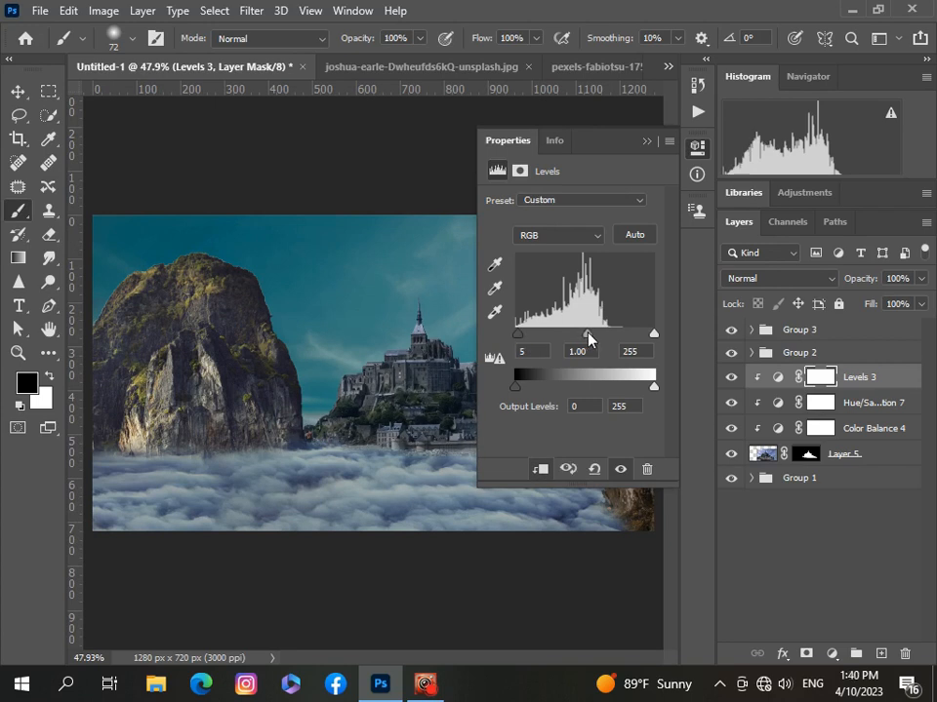
pyautogui.scroll(-5, 364, 404)
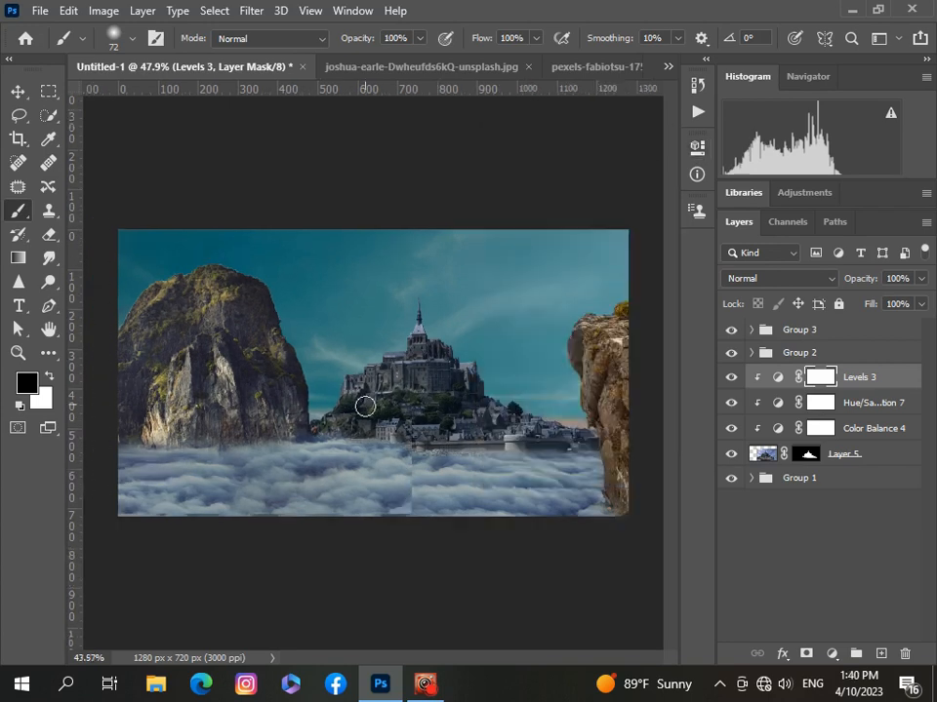
pyautogui.scroll(2, 365, 410)
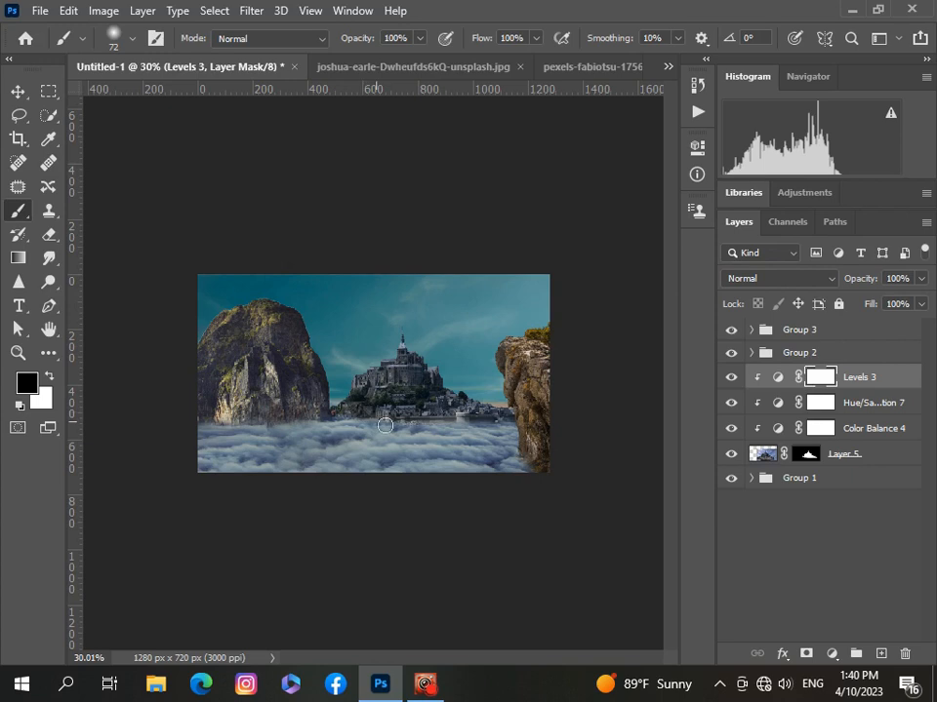
pyautogui.scroll(5, 453, 437)
pyautogui.scroll(-2, 452, 438)
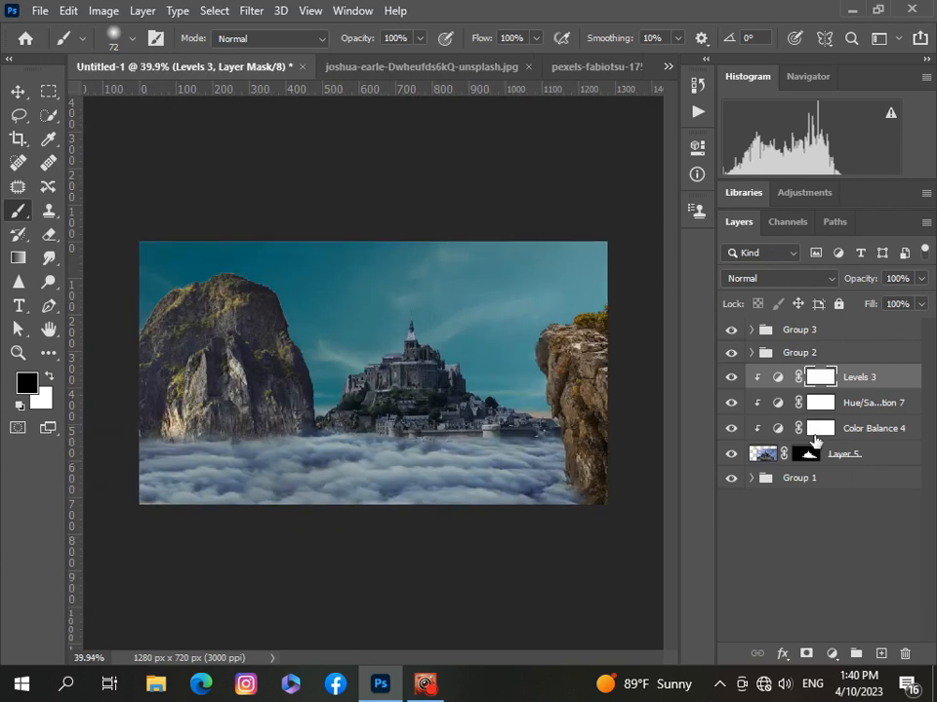
# Group the castle's Layer 5 together with its Color Balance, Hue/Saturation and Levels adjustments
pyautogui.keyDown('shift'); pyautogui.click(899, 428); pyautogui.keyUp('shift')
pyautogui.keyDown('shift'); pyautogui.click(889, 456); pyautogui.keyUp('shift')
pyautogui.hotkey('ctrl', 'g')
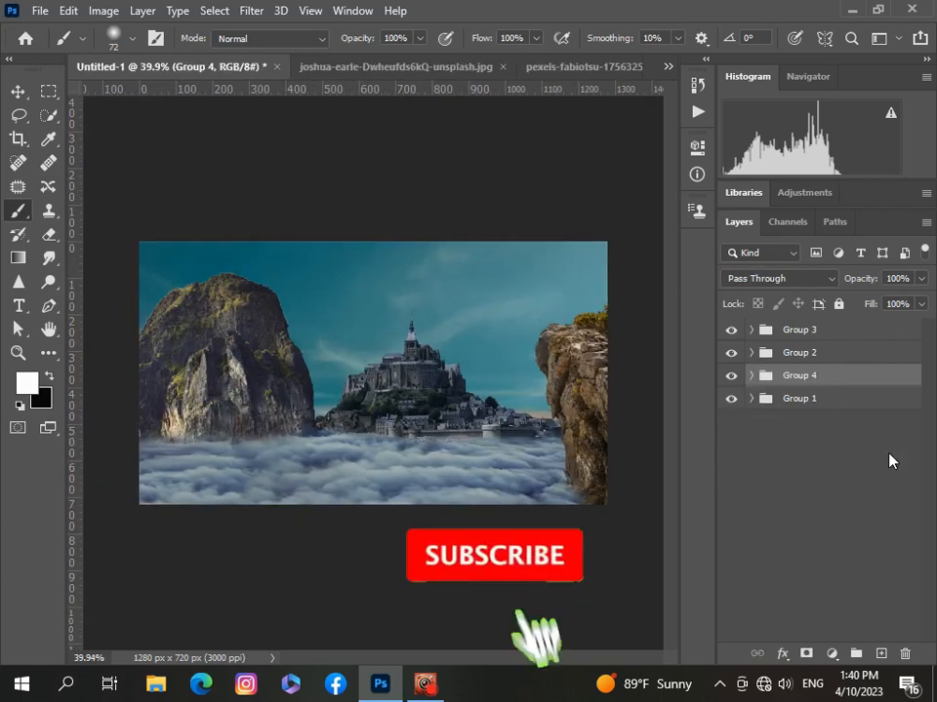
# Copy the dragon boat from the kisspng-dragon-boat PNG document into the Untitled-1 composite above Group 3
pyautogui.click(816, 330)
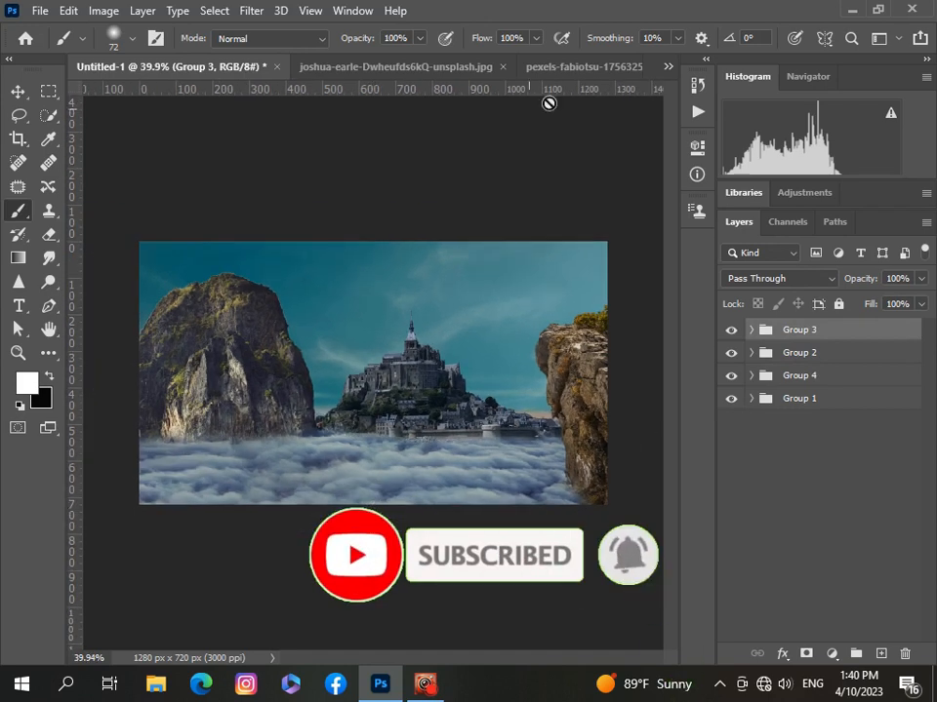
pyautogui.click(668, 66)
pyautogui.click(341, 193)
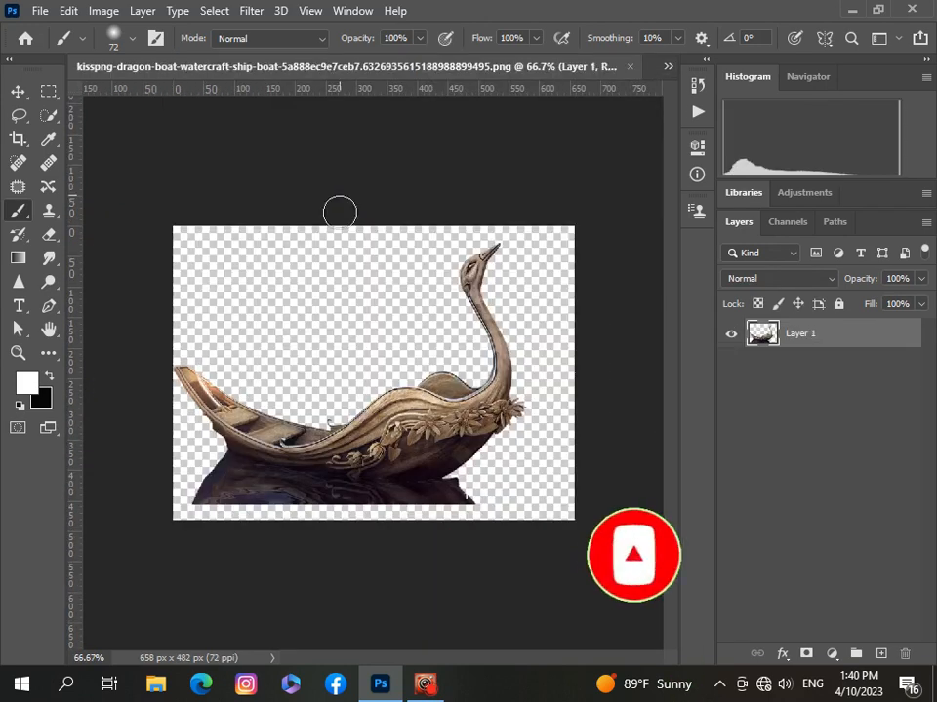
pyautogui.click(17, 91)
pyautogui.moveTo(375, 435); pyautogui.dragTo(375, 434)
pyautogui.press('ctrl')
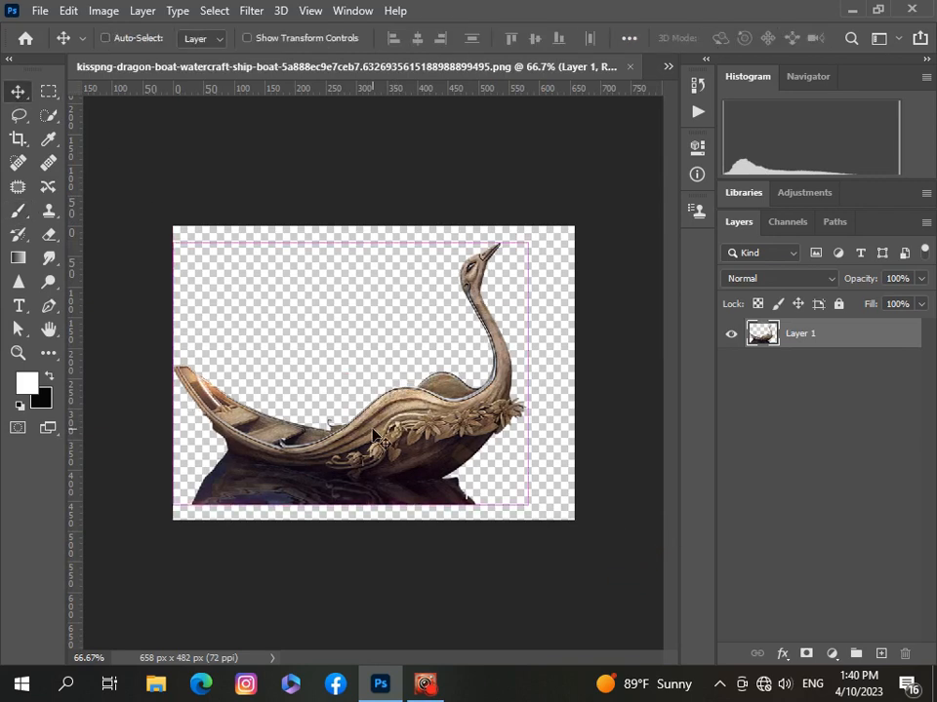
pyautogui.moveTo(671, 76); pyautogui.dragTo(376, 435)
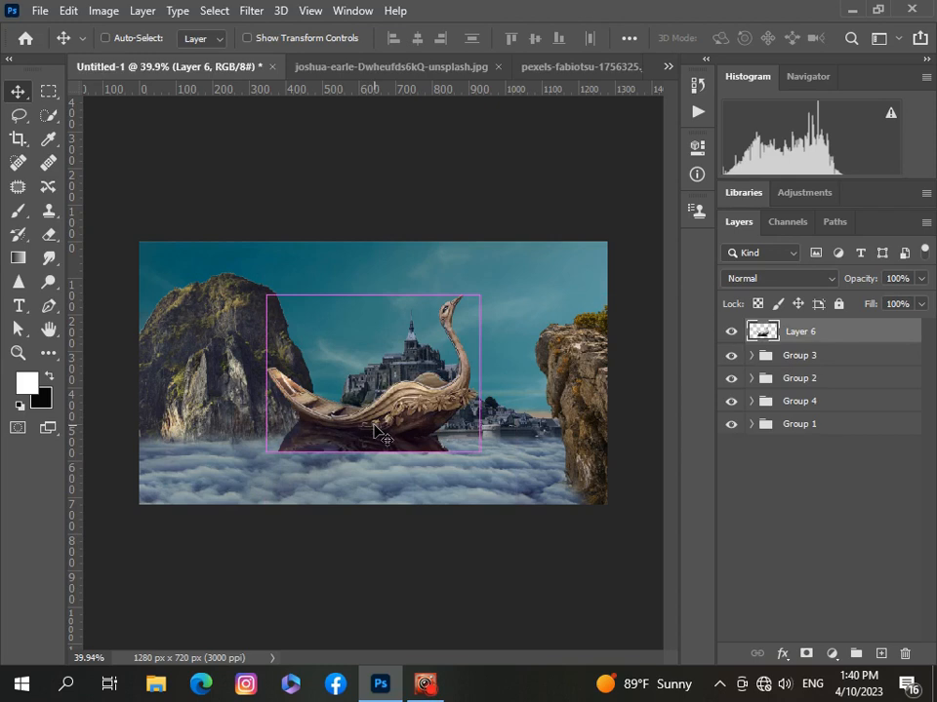
# Scale the dragon boat to about 62.4% and place it on the clouds in front of the left cliff
pyautogui.hotkey('ctrl', 't')
pyautogui.moveTo(268, 294); pyautogui.dragTo(359, 361)
pyautogui.moveTo(391, 402); pyautogui.dragTo(208, 456)
pyautogui.scroll(4, 208, 456)
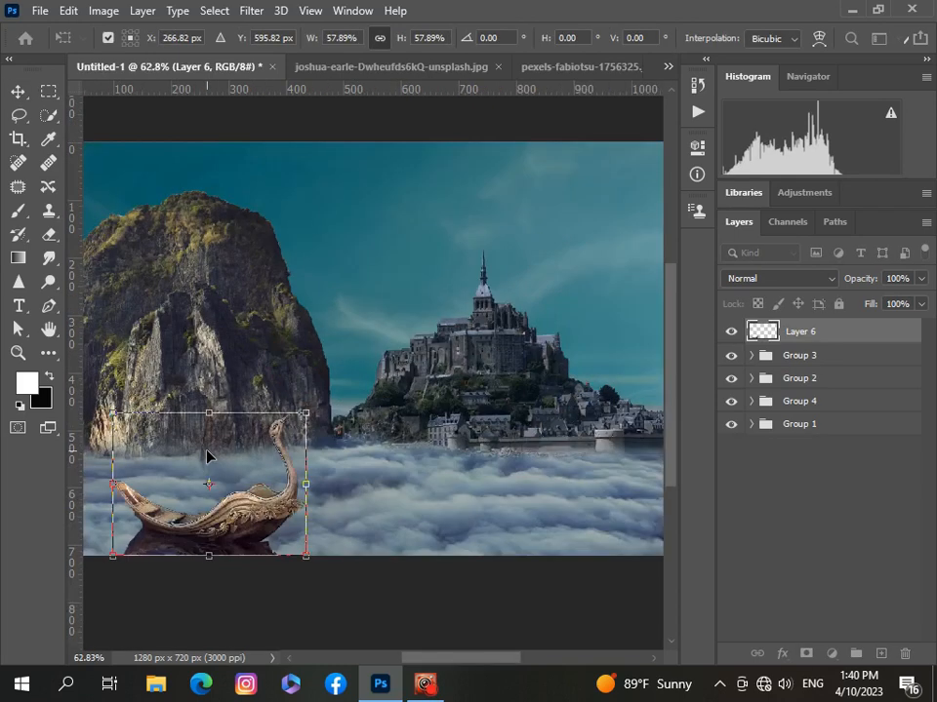
pyautogui.moveTo(460, 660); pyautogui.dragTo(429, 659)
pyautogui.moveTo(437, 403); pyautogui.dragTo(443, 399)
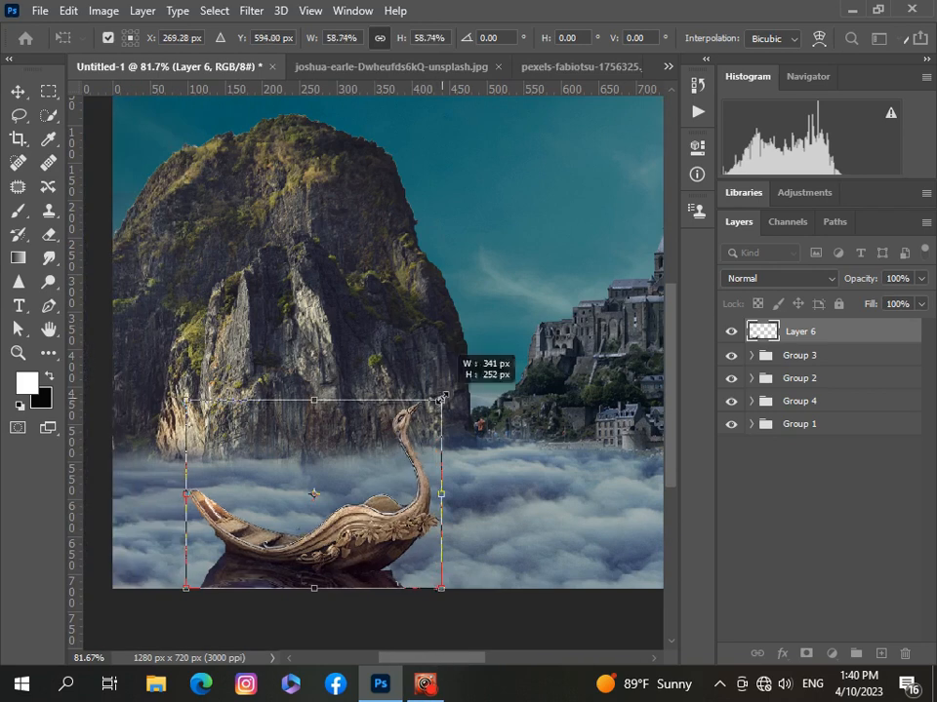
pyautogui.moveTo(314, 399); pyautogui.dragTo(314, 388)
pyautogui.moveTo(312, 542); pyautogui.dragTo(308, 543)
pyautogui.scroll(-5, 308, 546)
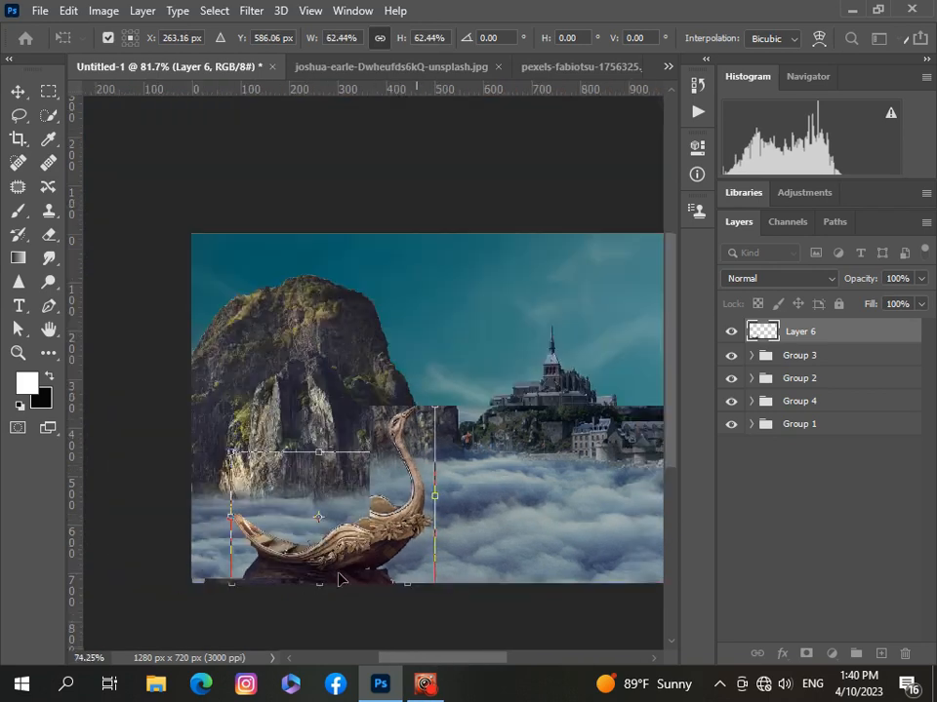
pyautogui.scroll(1, 338, 571)
pyautogui.press('Return')
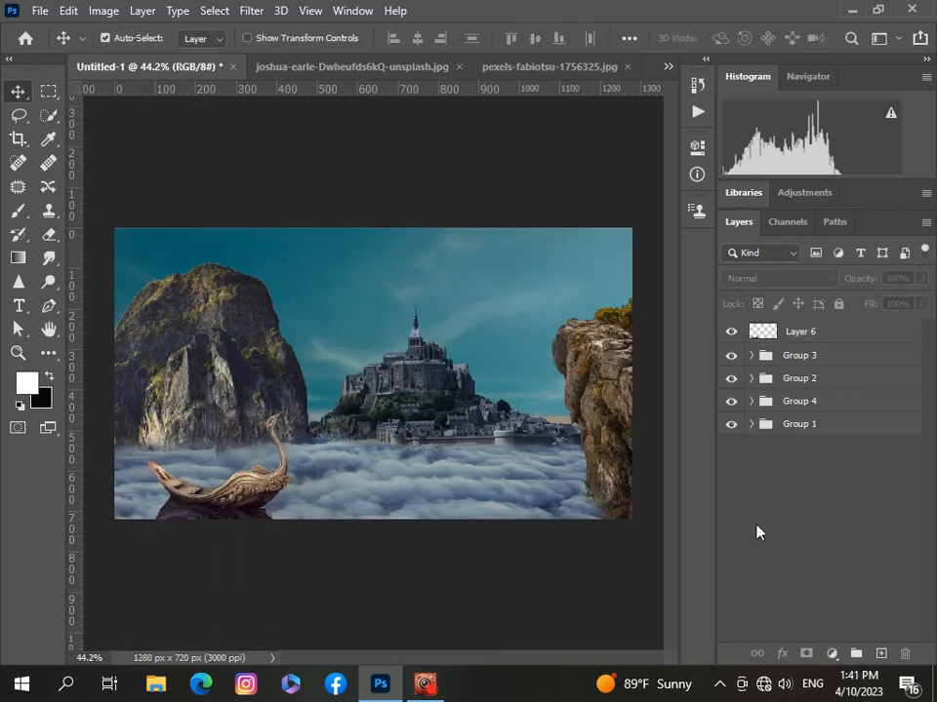
# Add a Hue/Saturation adjustment clipped to the dragon boat's Layer 6 with hue +5, saturation -8 and lightness -15
pyautogui.click(902, 333)
pyautogui.click(832, 653)
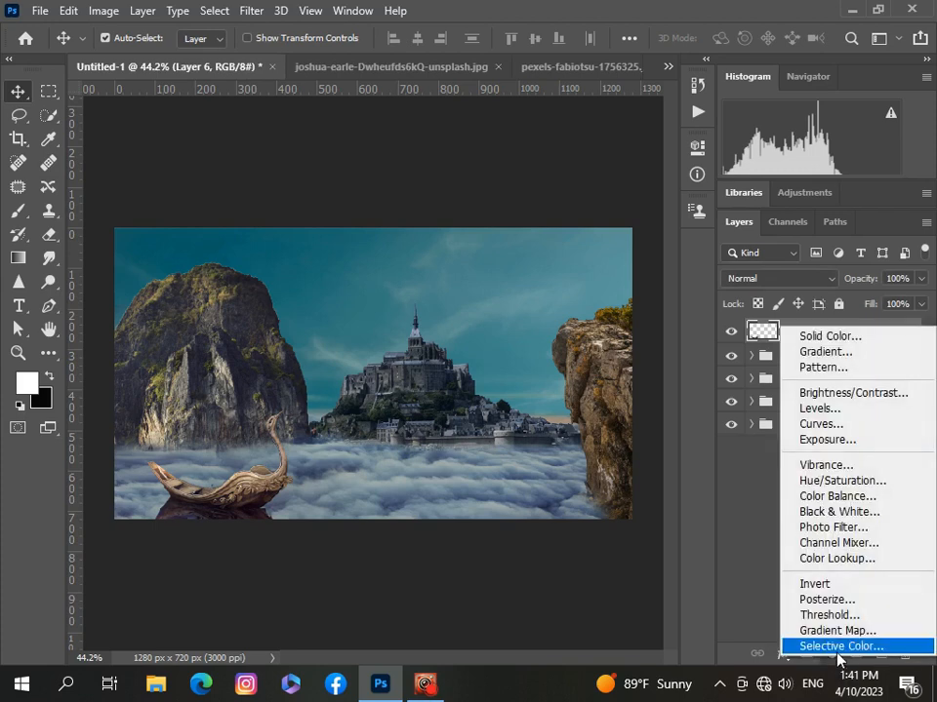
pyautogui.click(839, 480)
pyautogui.click(542, 470)
pyautogui.moveTo(571, 342); pyautogui.dragTo(575, 274)
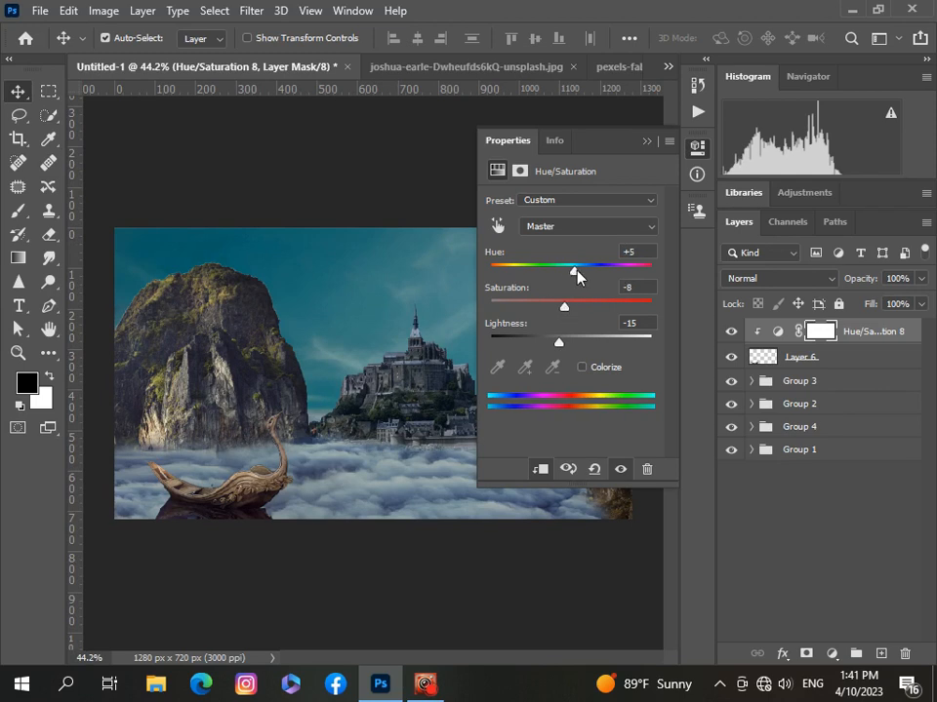
pyautogui.click(646, 141)
pyautogui.scroll(-3, 292, 513)
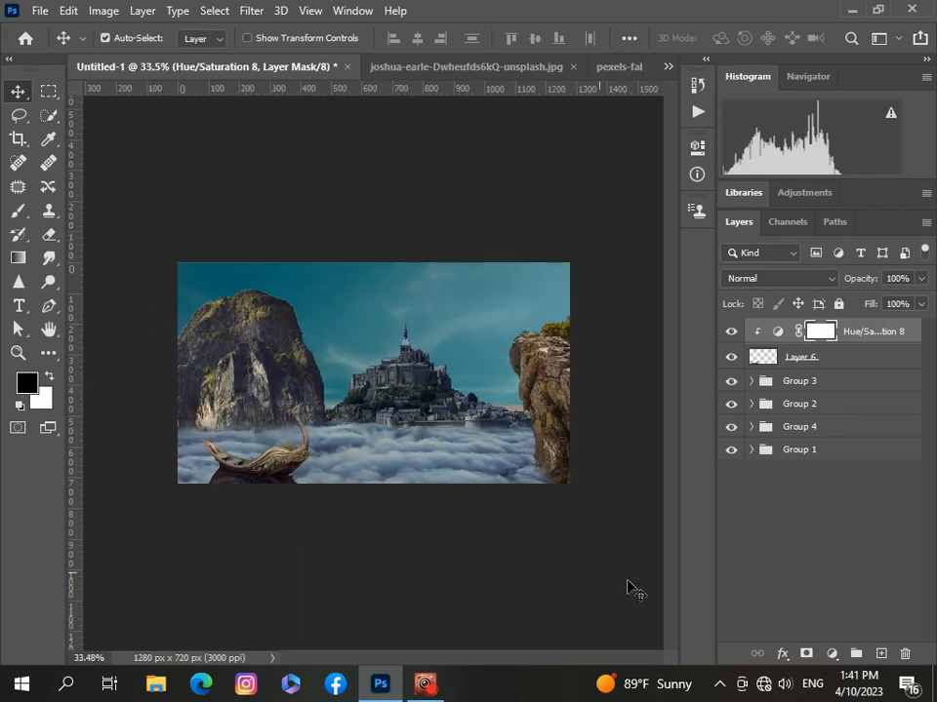
# Add a Color Balance adjustment clipped to the dragon boat and adjust its midtones to match the scene
pyautogui.click(831, 653)
pyautogui.click(818, 489)
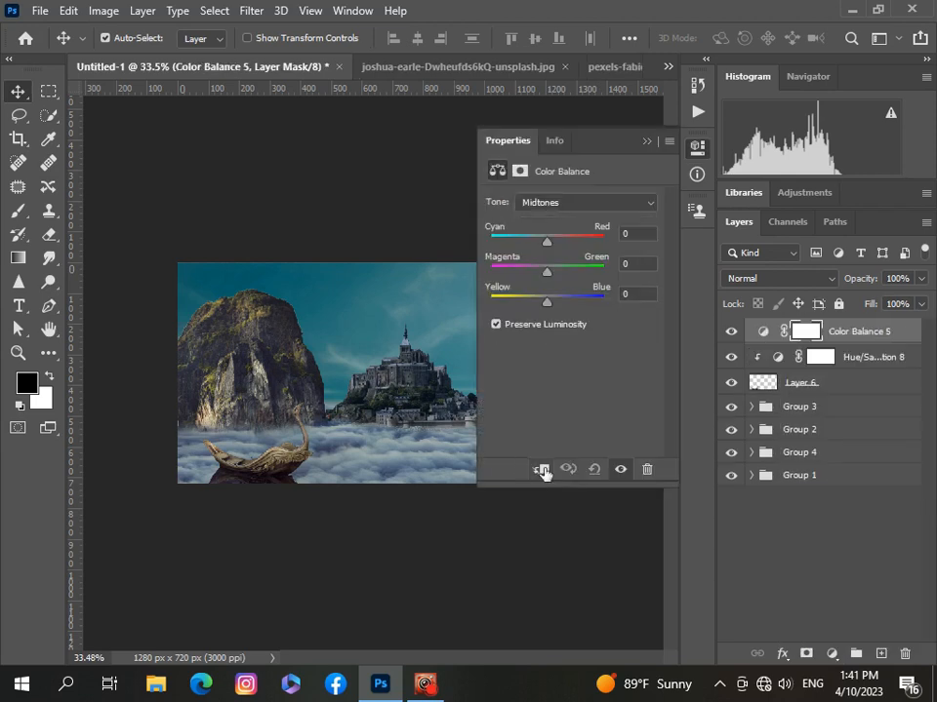
pyautogui.click(543, 472)
pyautogui.moveTo(544, 251); pyautogui.dragTo(553, 254)
pyautogui.click(645, 142)
pyautogui.scroll(2, 313, 477)
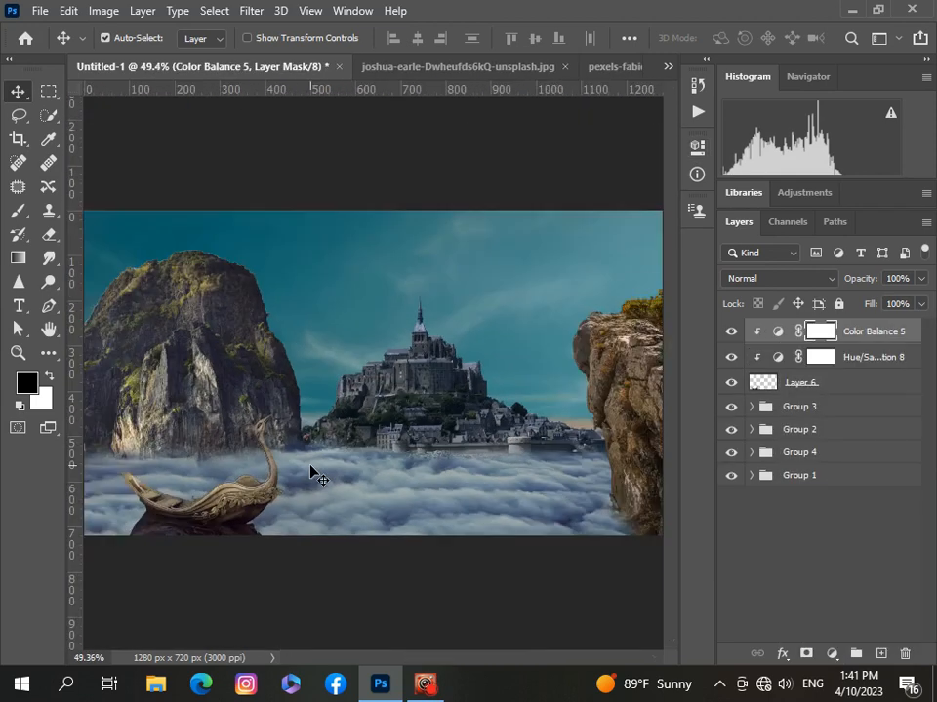
pyautogui.scroll(-1, 312, 476)
# Group the dragon boat's Layer 6 with its Hue/Saturation and Color Balance adjustments
pyautogui.keyDown('shift'); pyautogui.click(905, 366); pyautogui.keyUp('shift')
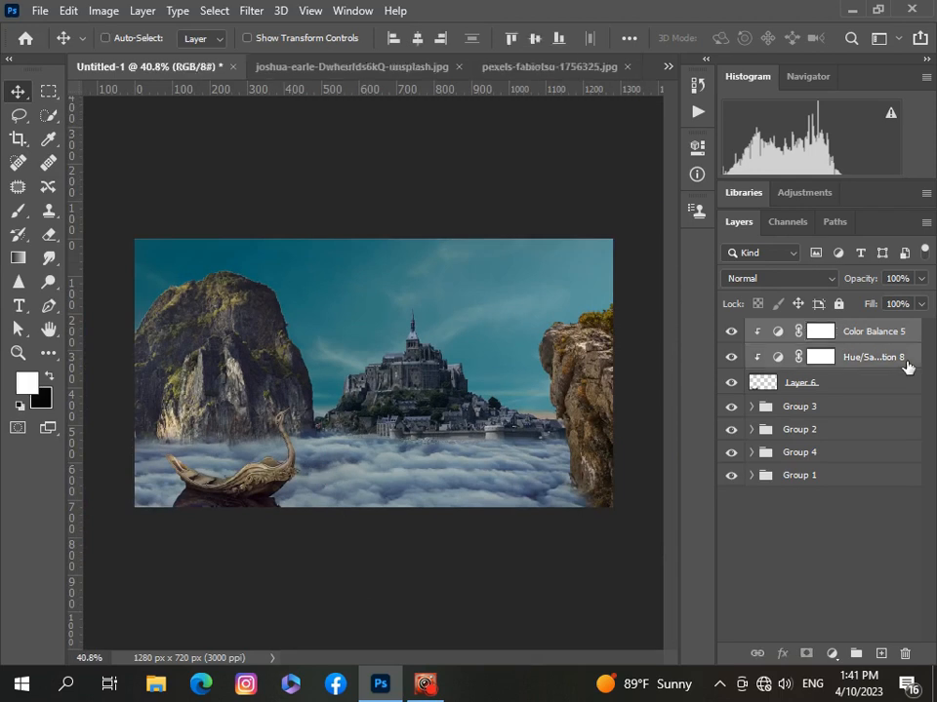
pyautogui.hotkey('ctrl', 'g')
pyautogui.scroll(2, 369, 514)
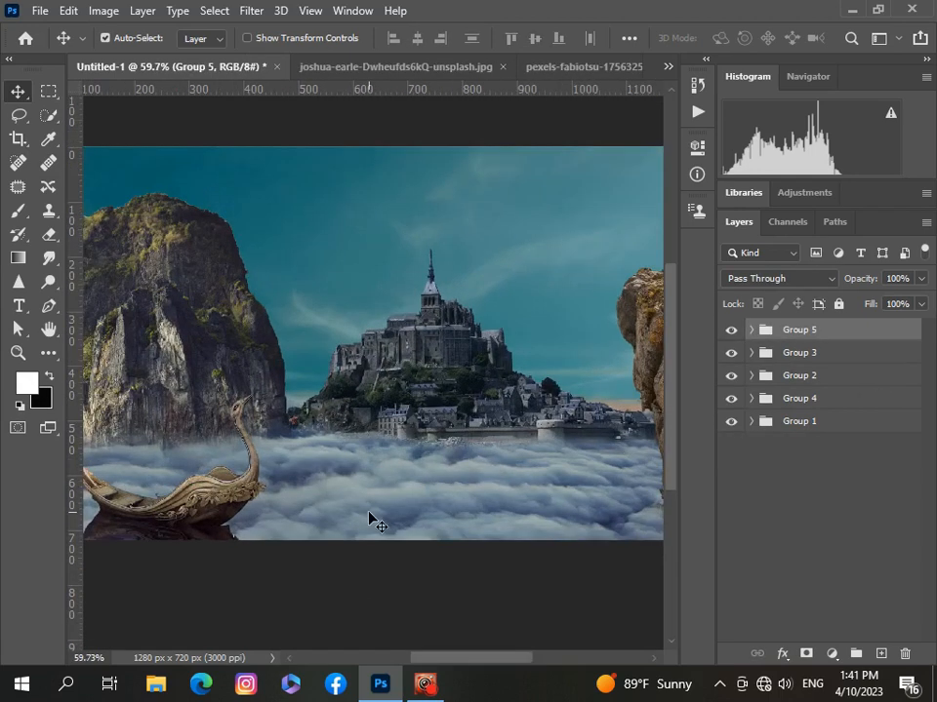
pyautogui.scroll(-2, 368, 512)
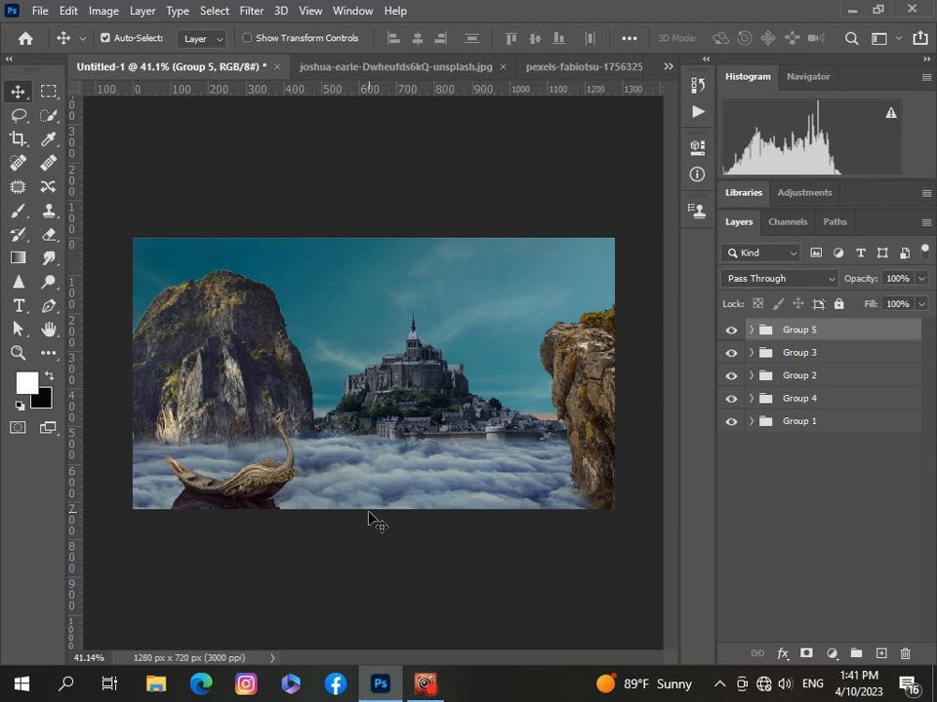
# Copy the rowboat with its boatman from pngwing.com (20).png into the Untitled-1 composite
pyautogui.click(668, 66)
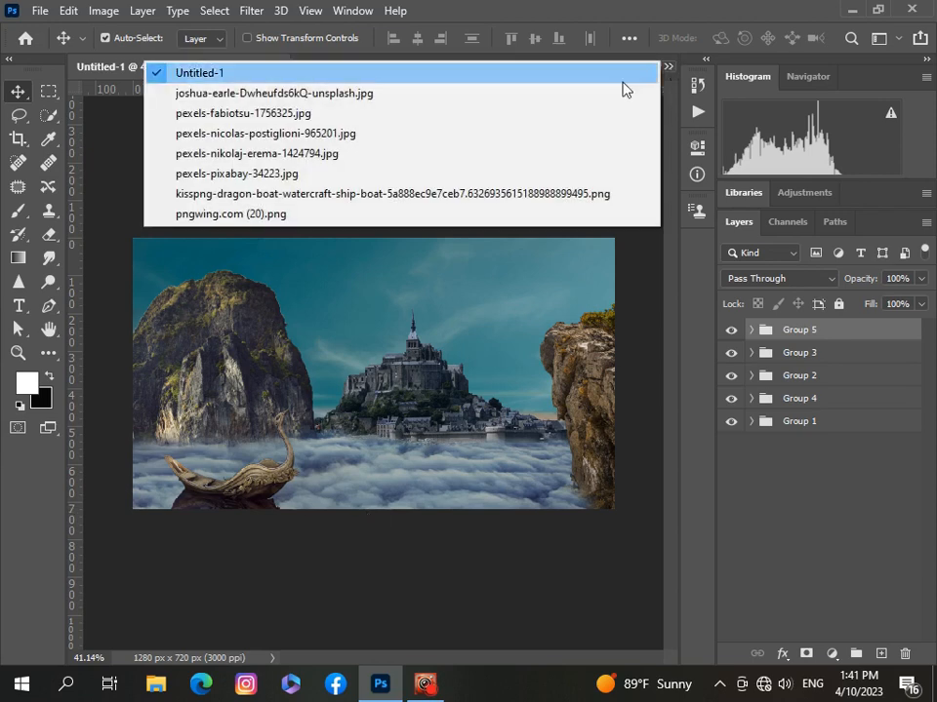
pyautogui.click(336, 215)
pyautogui.moveTo(340, 387); pyautogui.dragTo(358, 400)
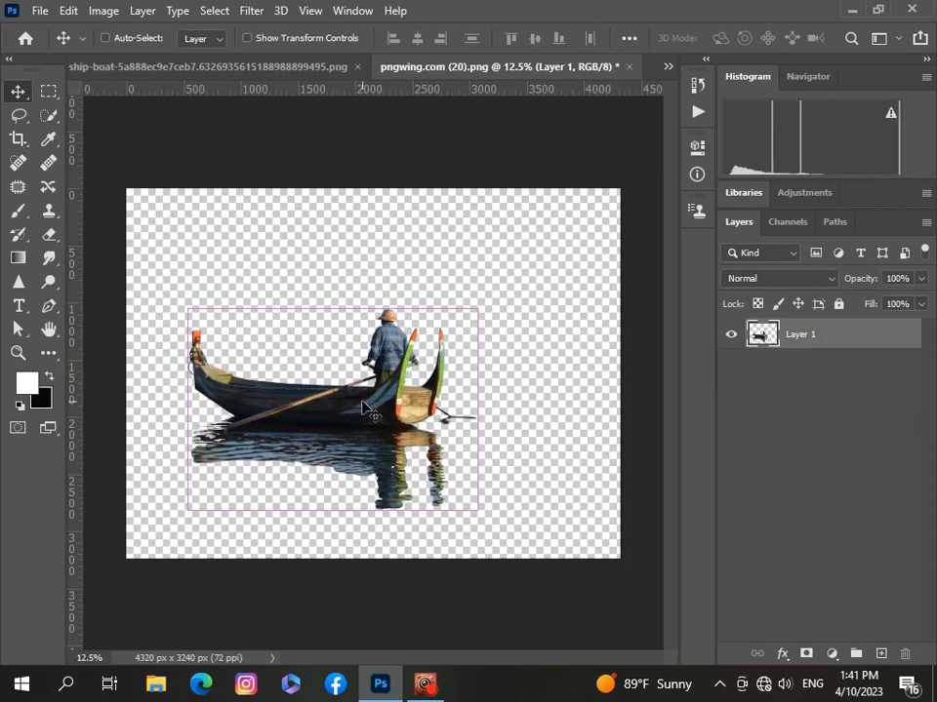
pyautogui.click(669, 67)
pyautogui.click(508, 75)
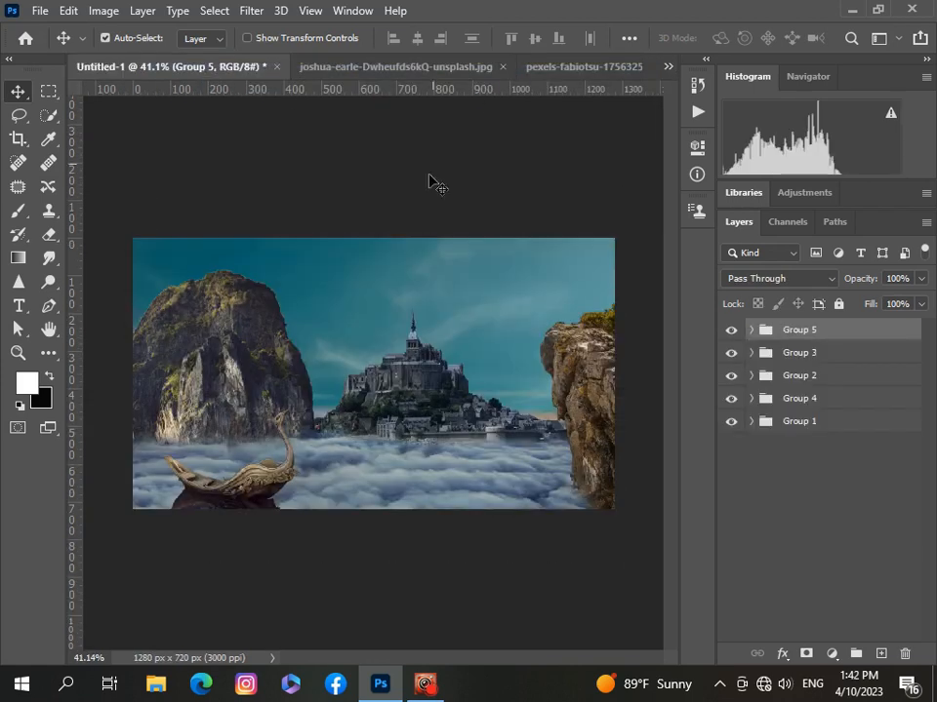
pyautogui.hotkey('ctrl', 'v')
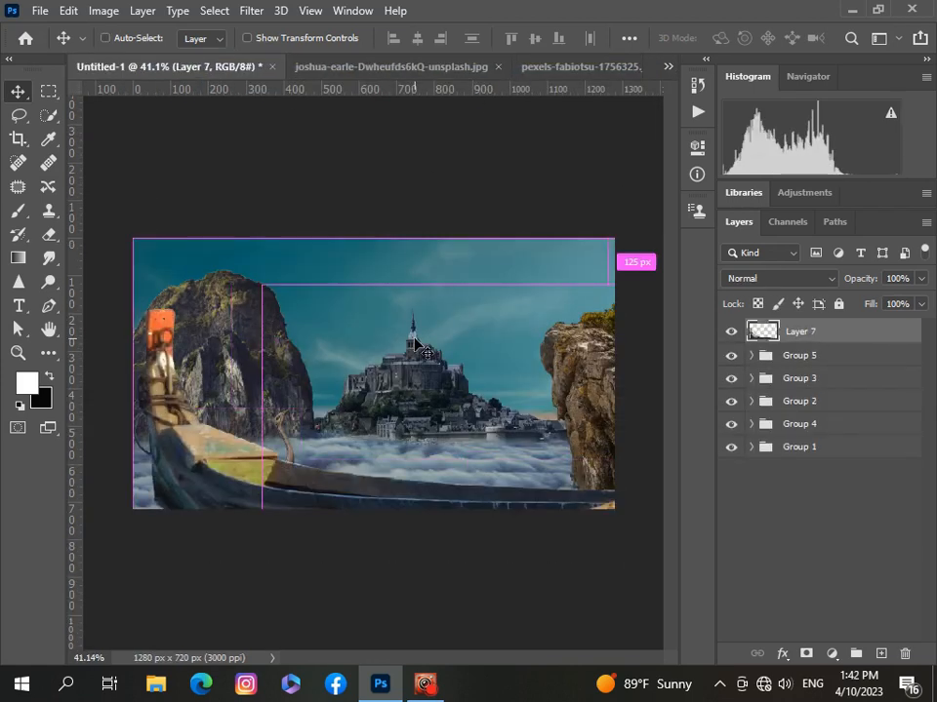
# Scale the pasted rowboat on Layer 7 to about 7.83% and move it onto the clouds near the right cliff
pyautogui.hotkey('ctrl', 't')
pyautogui.hotkey('ctrl', '0')
pyautogui.scroll(-3, 415, 344)
pyautogui.moveTo(580, 527); pyautogui.dragTo(349, 366)
pyautogui.scroll(5, 350, 369)
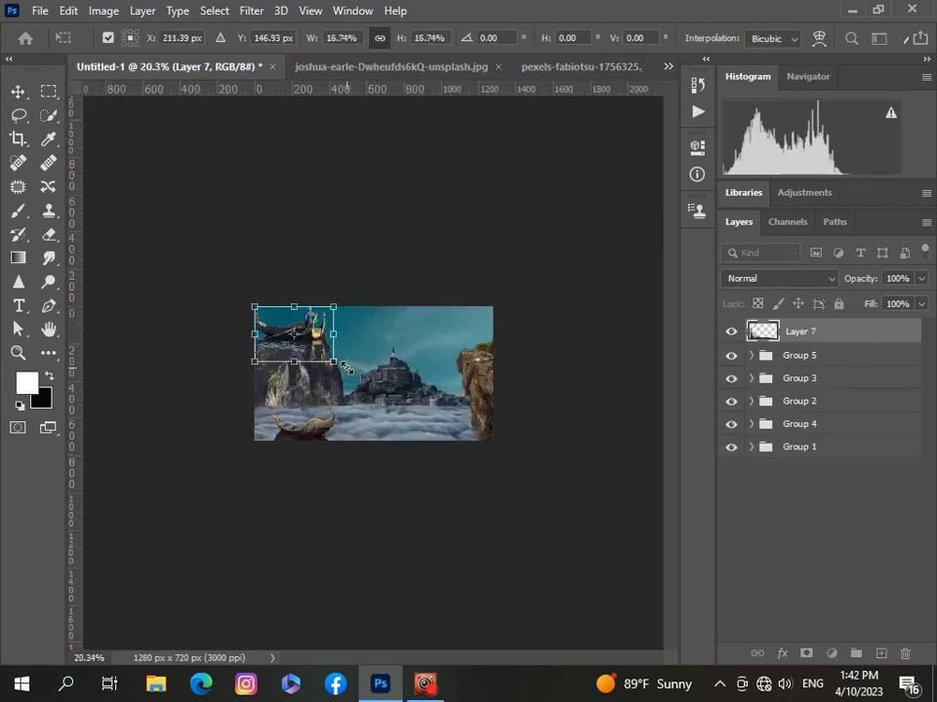
pyautogui.moveTo(258, 303); pyautogui.dragTo(457, 411)
pyautogui.moveTo(384, 375); pyautogui.dragTo(449, 420)
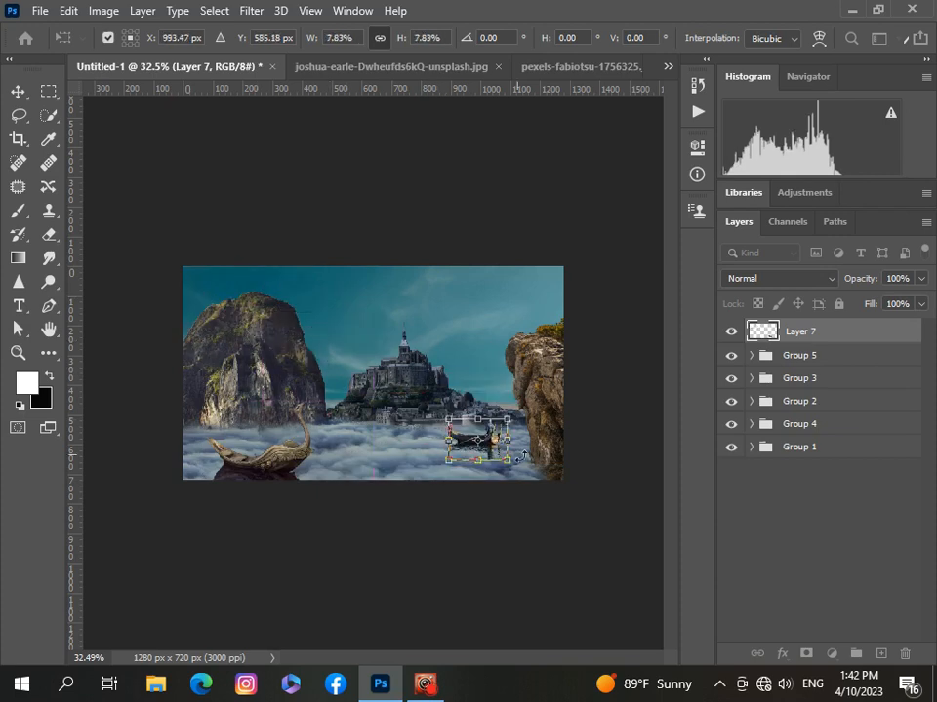
# Reposition the rowboat on the clouds in front of the castle island and apply the transform
pyautogui.scroll(4, 525, 456)
pyautogui.scroll(2, 525, 456)
pyautogui.moveTo(500, 489); pyautogui.dragTo(435, 490)
pyautogui.scroll(-2, 435, 490)
pyautogui.moveTo(450, 440); pyautogui.dragTo(457, 468)
pyautogui.click(767, 535)
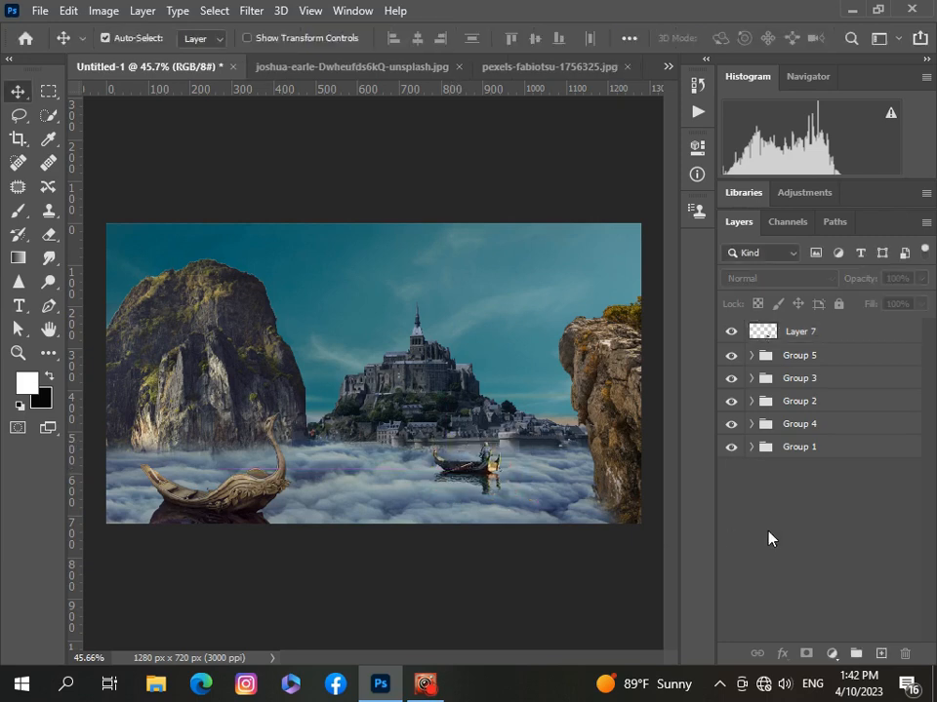
# Add a Hue/Saturation adjustment clipped to the rowboat's Layer 7 with lightness -11
pyautogui.scroll(-2, 471, 525)
pyautogui.scroll(1, 471, 526)
pyautogui.click(857, 331)
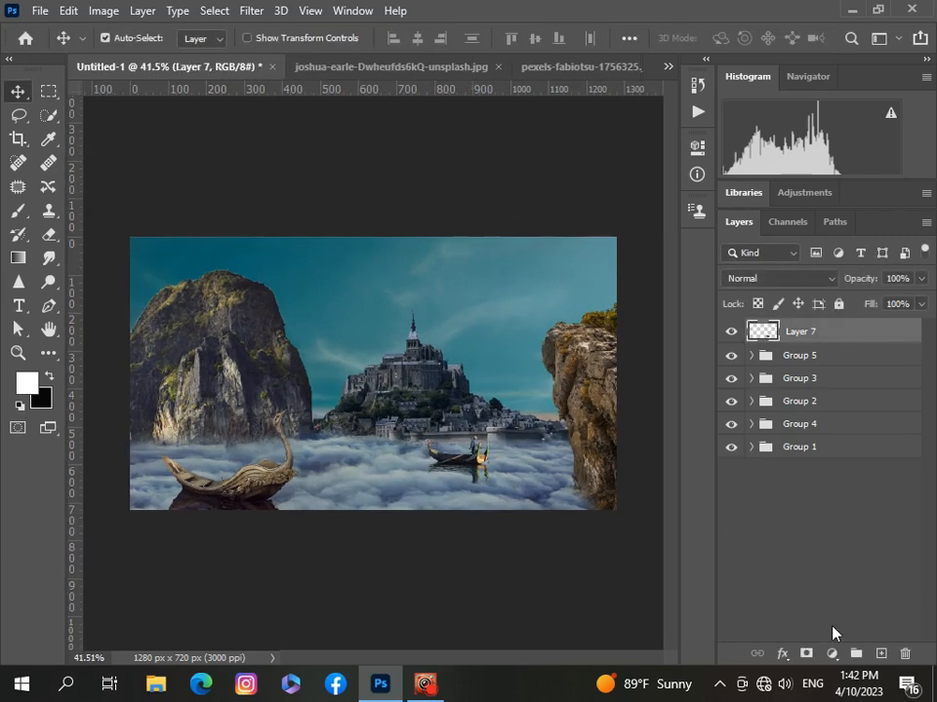
pyautogui.click(831, 653)
pyautogui.click(828, 472)
pyautogui.scroll(8, 494, 480)
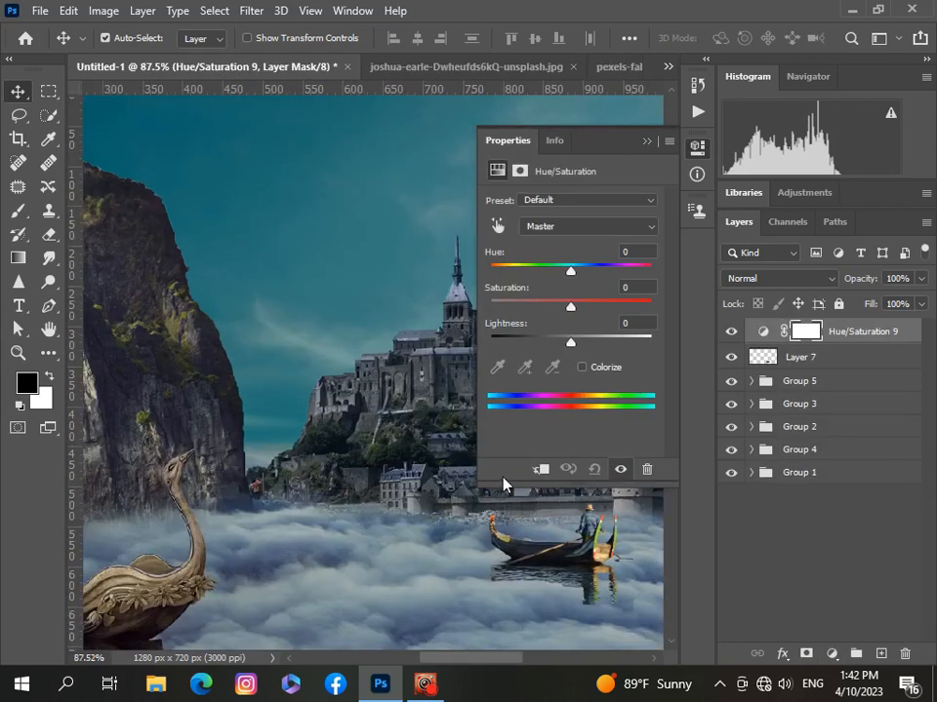
pyautogui.click(532, 469)
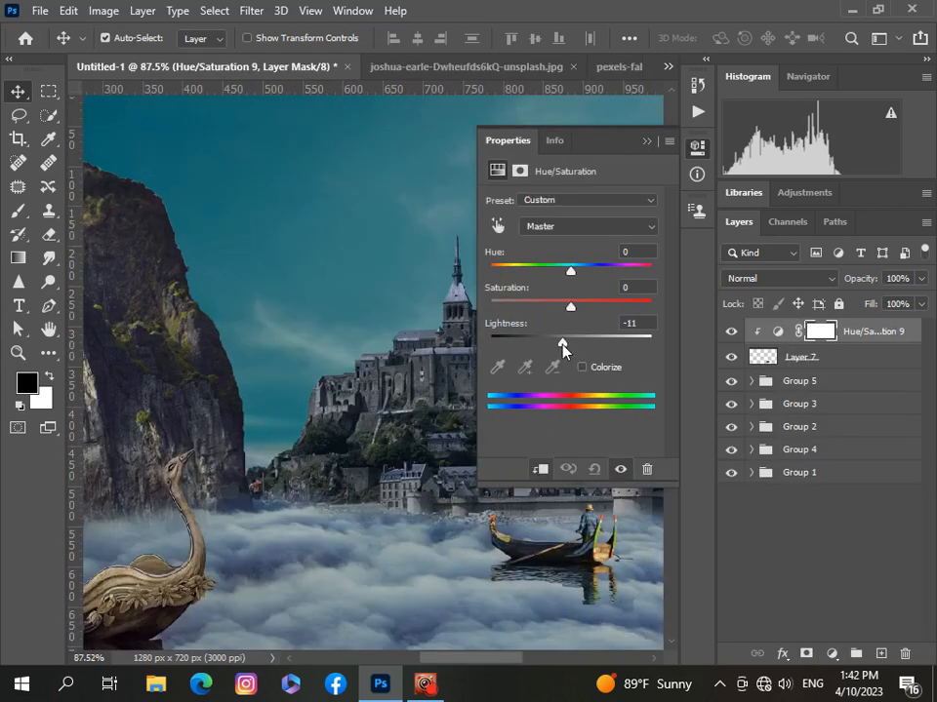
pyautogui.click(645, 141)
pyautogui.scroll(-5, 395, 422)
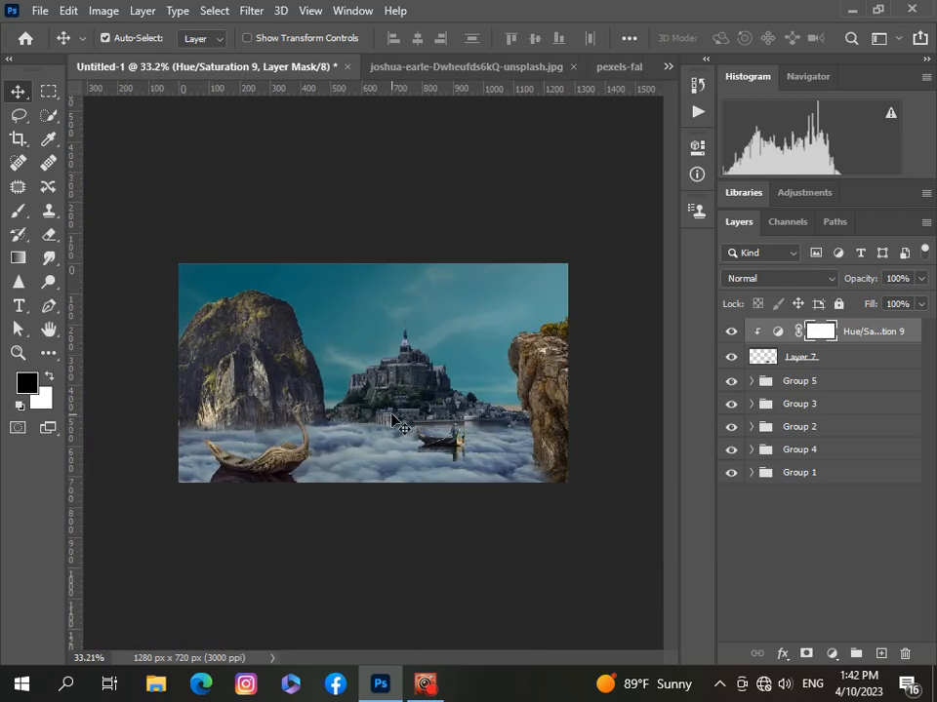
# Add a Color Balance adjustment clipped to the rowboat and shift its midtones toward cyan
pyautogui.scroll(2, 400, 424)
pyautogui.scroll(-1, 411, 432)
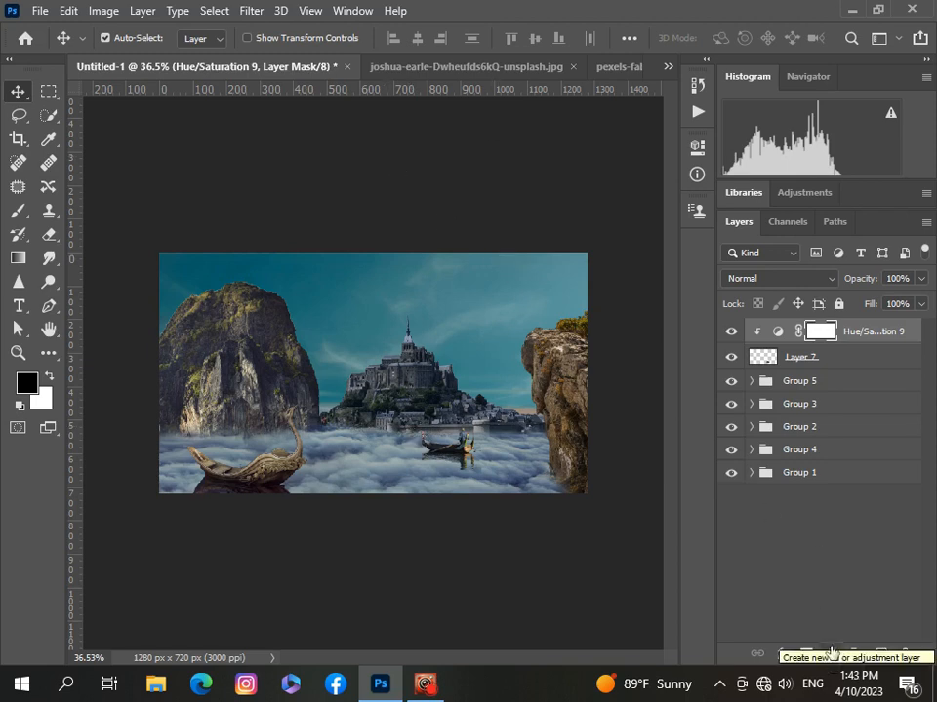
pyautogui.click(831, 651)
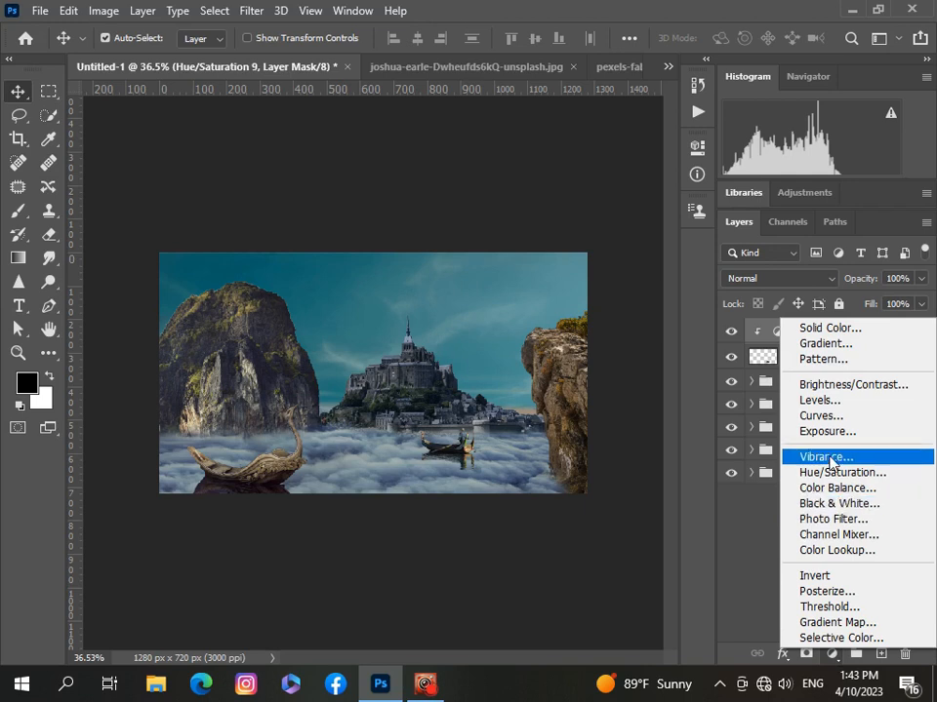
pyautogui.click(837, 487)
pyautogui.click(540, 470)
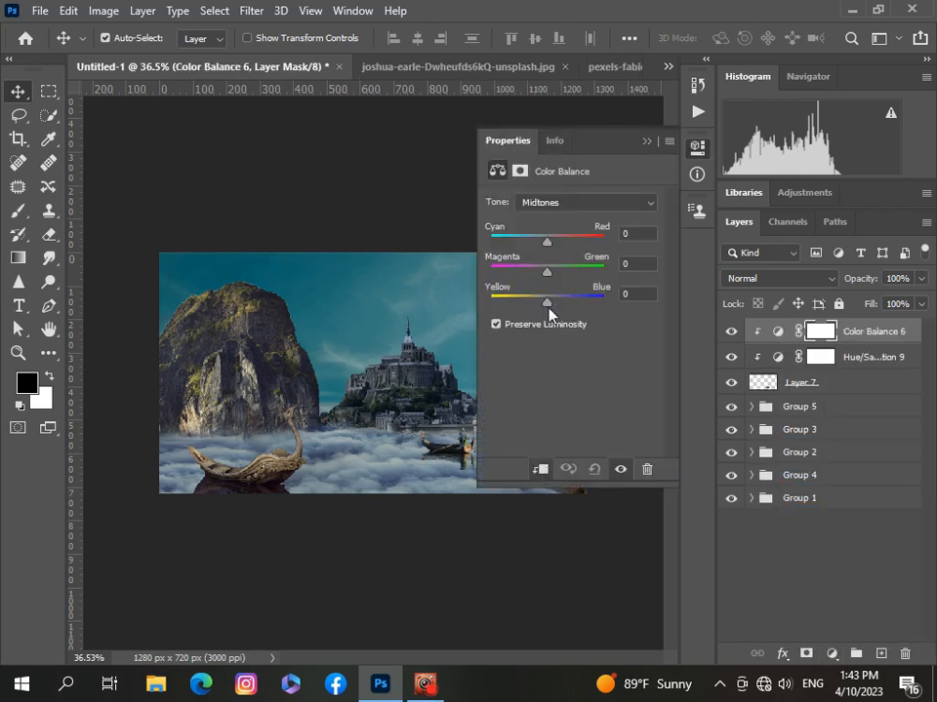
pyautogui.moveTo(547, 241); pyautogui.dragTo(538, 249)
pyautogui.click(450, 517)
pyautogui.scroll(5, 450, 514)
pyautogui.scroll(-5, 450, 512)
pyautogui.scroll(-2, 447, 509)
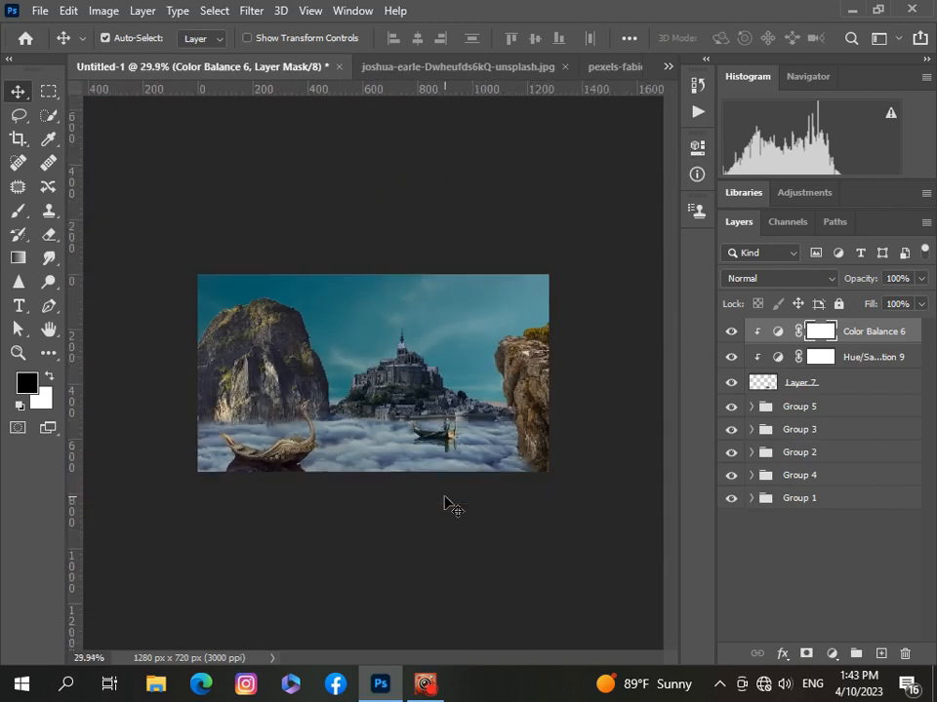
pyautogui.scroll(1, 443, 502)
pyautogui.keyDown('ctrl'); pyautogui.click(834, 361); pyautogui.keyUp('ctrl')
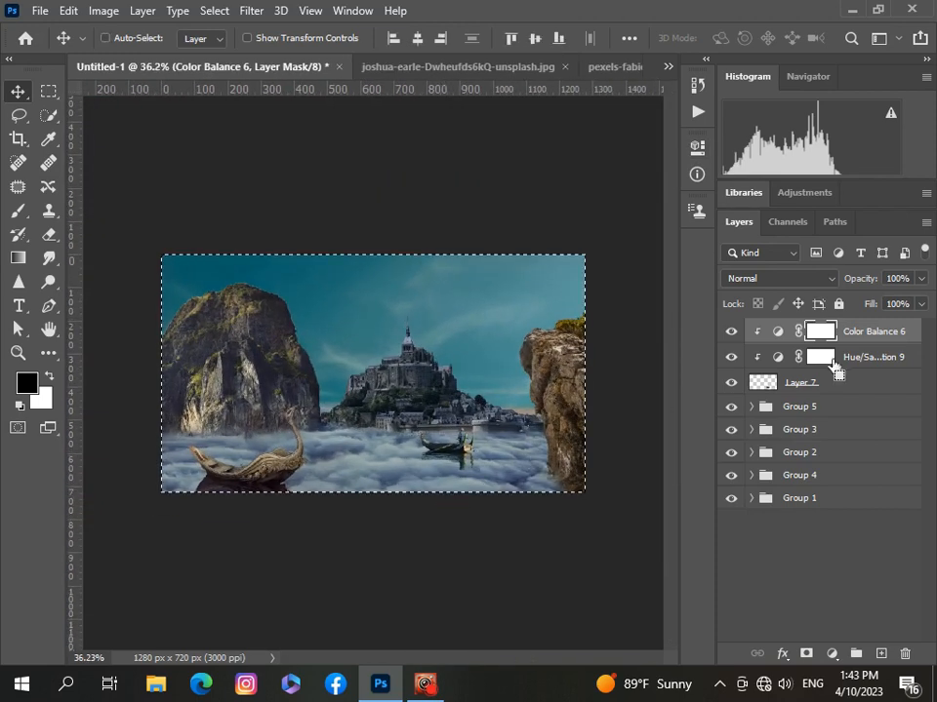
pyautogui.keyDown('ctrl'); pyautogui.click(275, 570); pyautogui.keyUp('ctrl')
pyautogui.click(878, 339)
pyautogui.hotkey('ctrl', 'd')
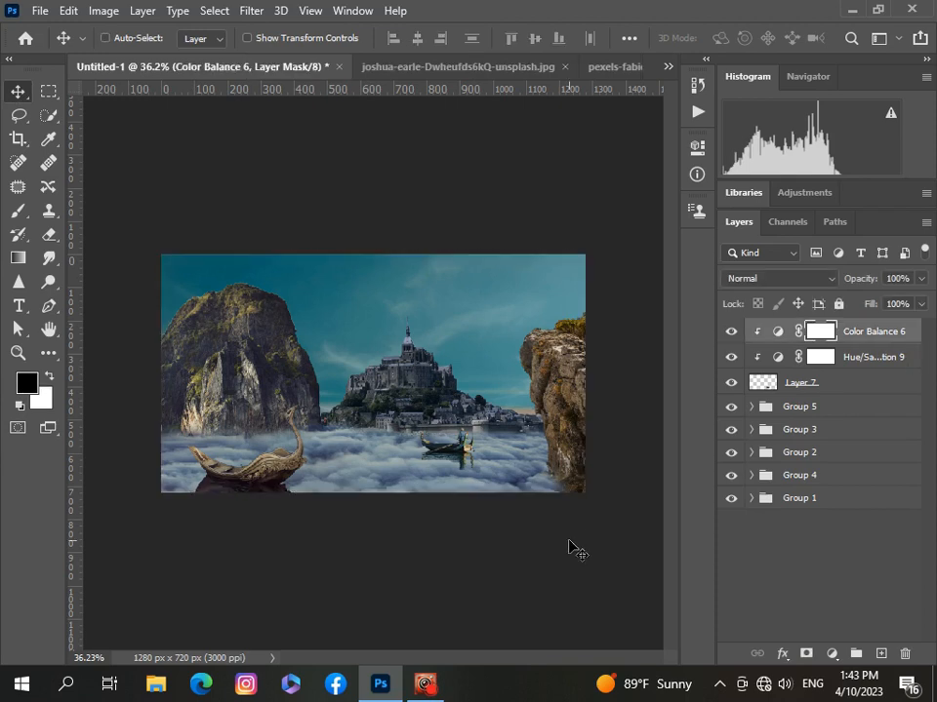
# Group the rowboat's Layer 7 with its Hue/Saturation and Color Balance adjustments
pyautogui.keyDown('shift'); pyautogui.click(909, 363); pyautogui.keyUp('shift')
pyautogui.keyDown('shift'); pyautogui.click(903, 390); pyautogui.keyUp('shift')
pyautogui.hotkey('ctrl', 'g')
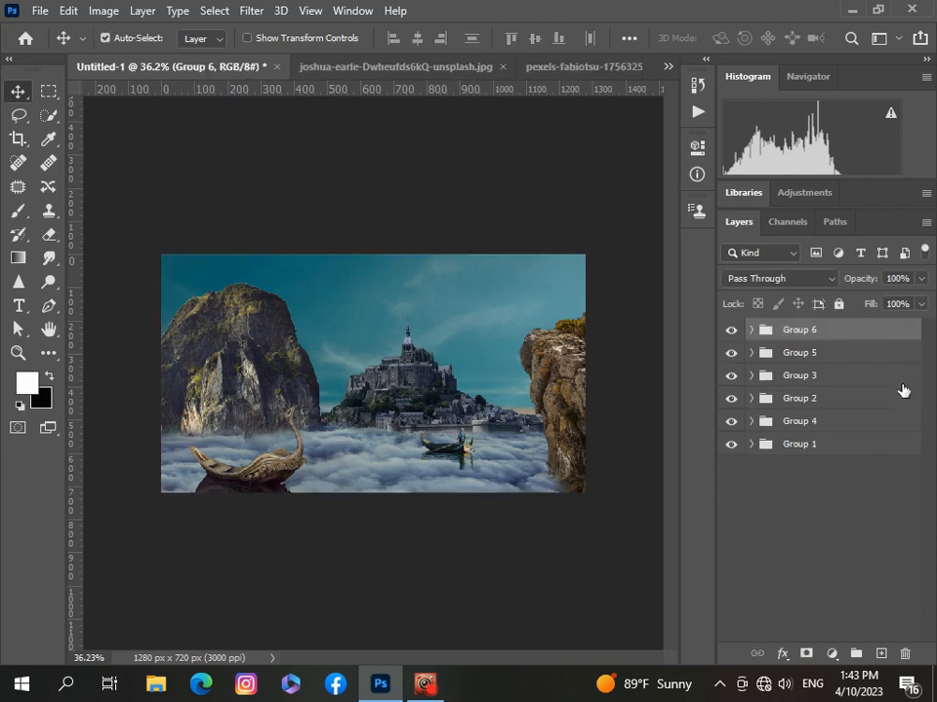
# Add a Color Balance adjustment above all groups with midtones at cyan-red -12 and magenta-green -6
pyautogui.scroll(3, 408, 497)
pyautogui.scroll(-2, 408, 498)
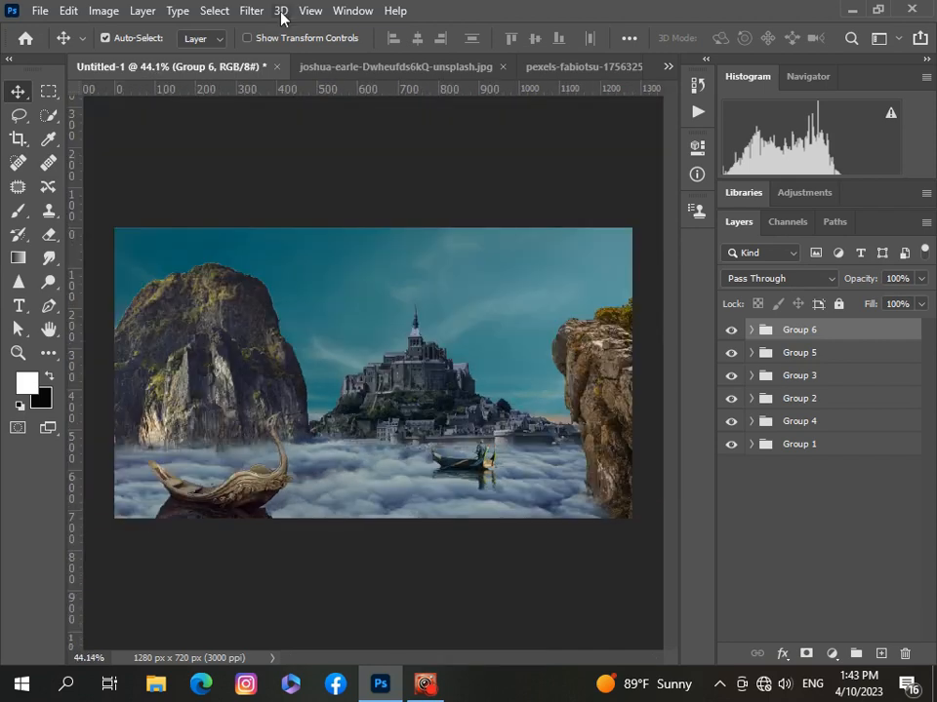
pyautogui.click(833, 653)
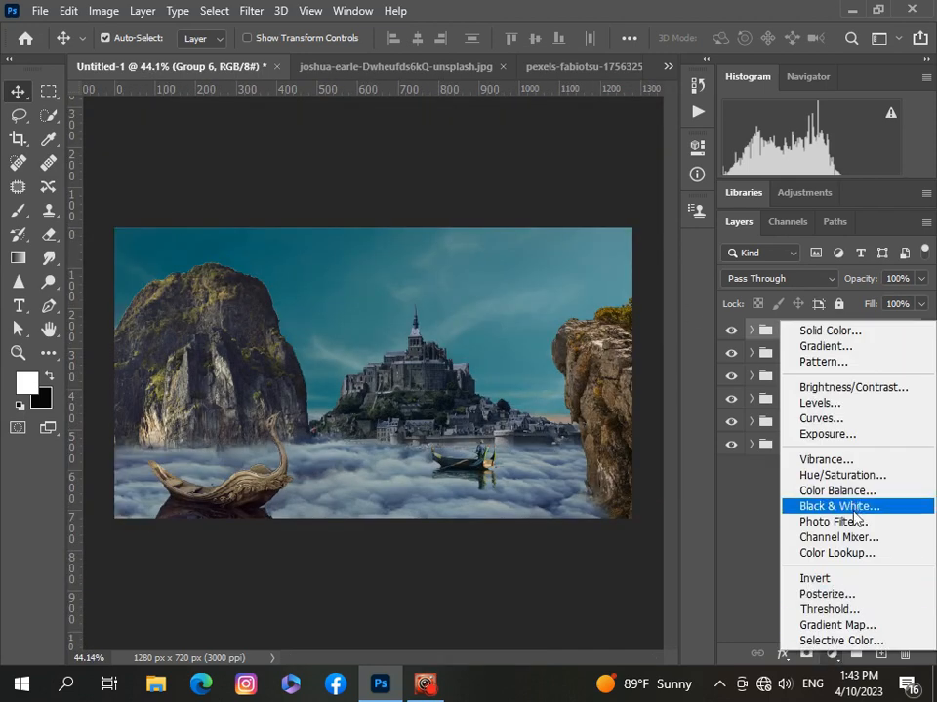
pyautogui.click(839, 489)
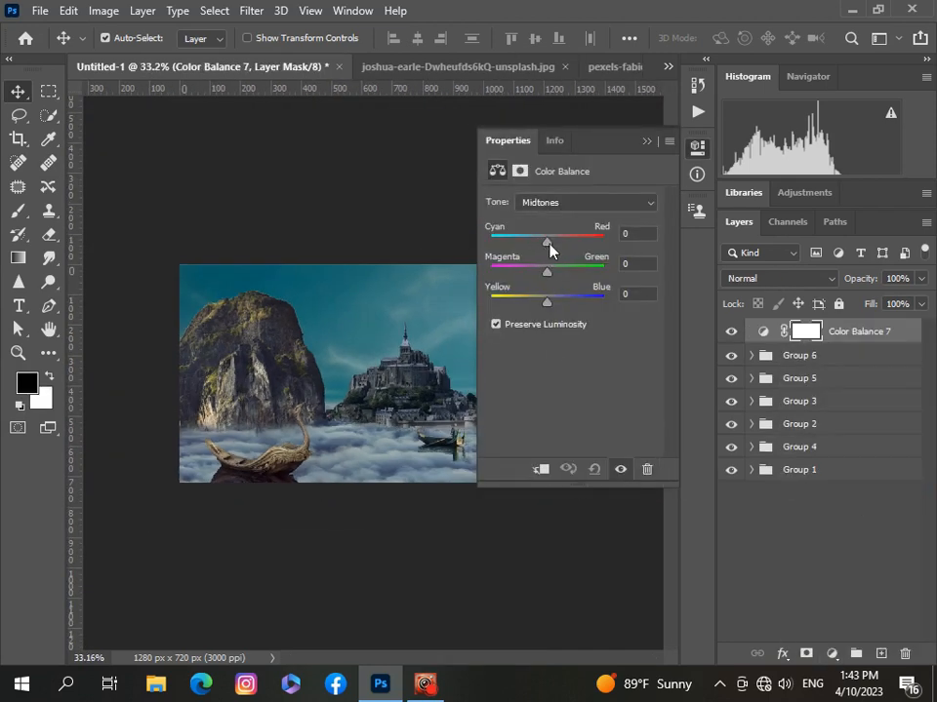
pyautogui.moveTo(549, 249); pyautogui.dragTo(542, 276)
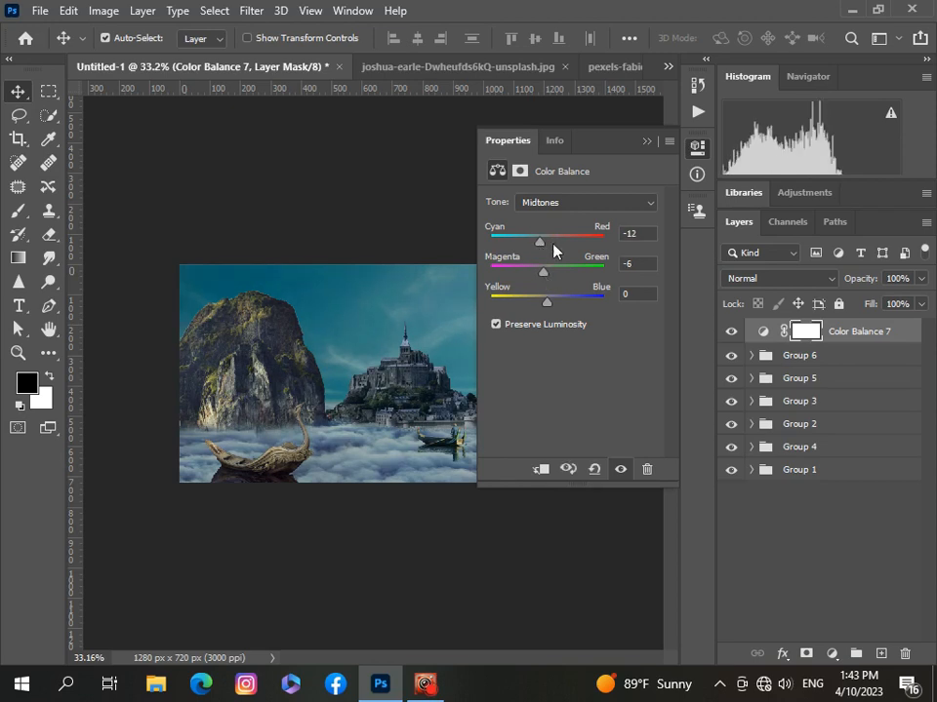
pyautogui.click(646, 141)
pyautogui.scroll(2, 376, 391)
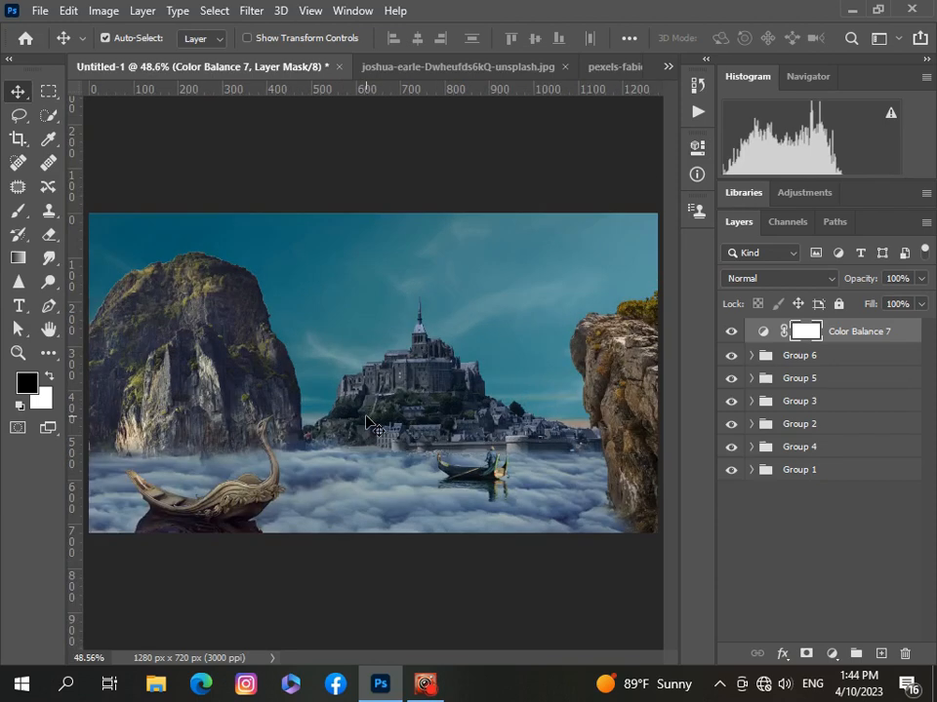
pyautogui.scroll(-1, 371, 409)
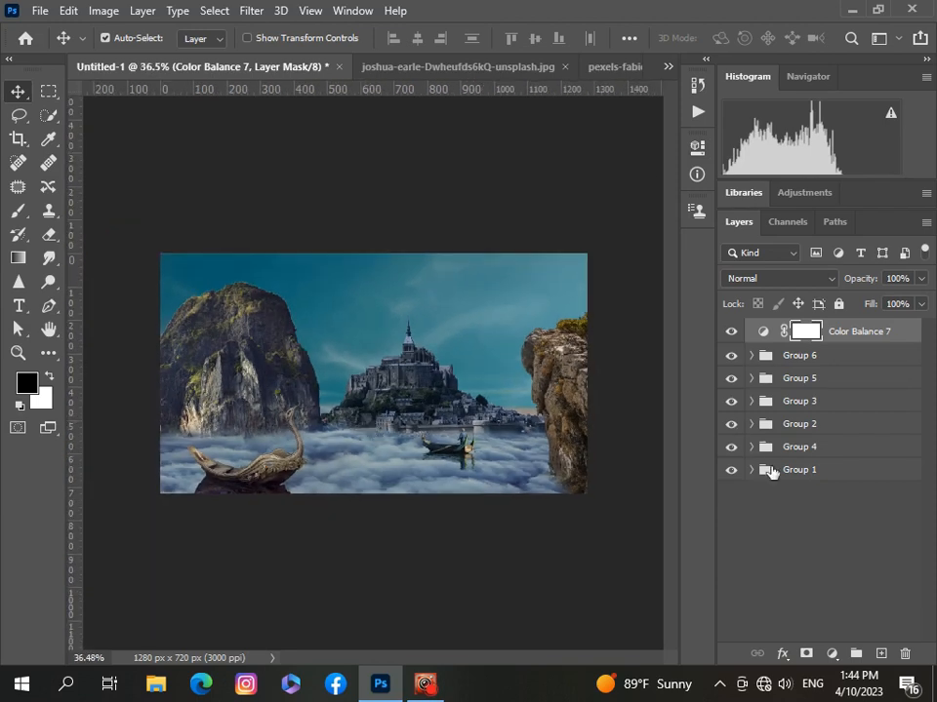
# Add a Hue/Saturation adjustment clipped to the left cliff's Layer 3 in Group 2, adjust its lightness, and collapse the group
pyautogui.click(751, 429)
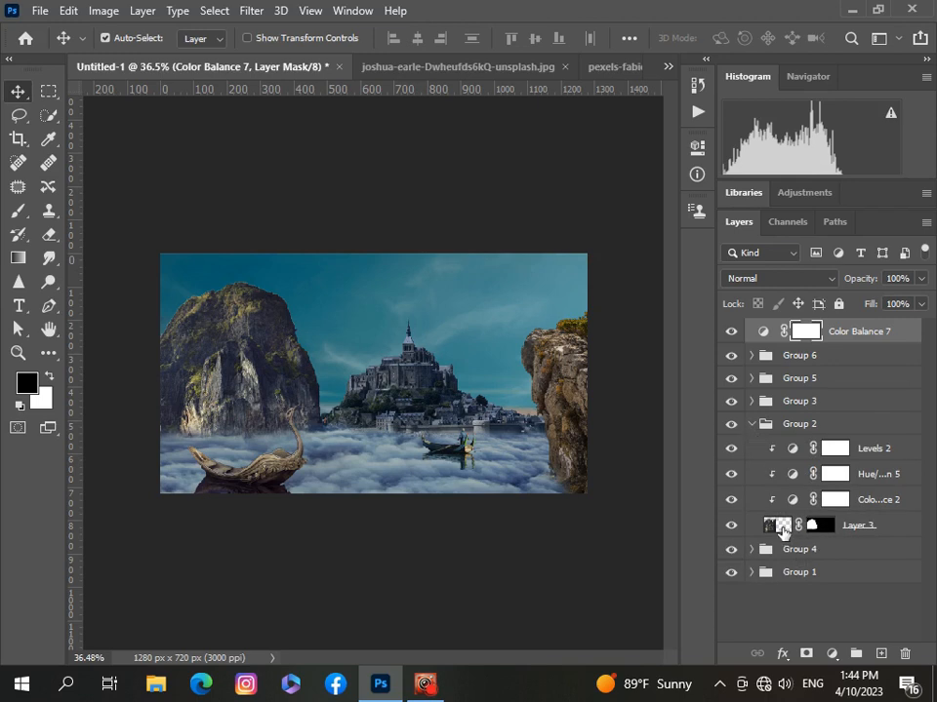
pyautogui.click(781, 529)
pyautogui.click(831, 654)
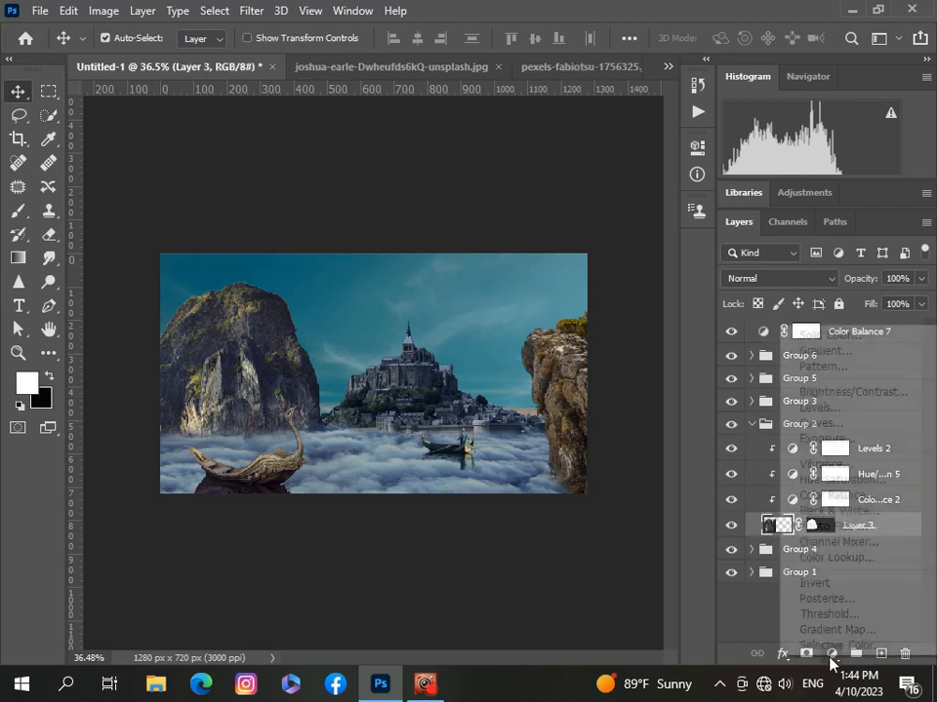
pyautogui.click(837, 479)
pyautogui.scroll(3, 518, 548)
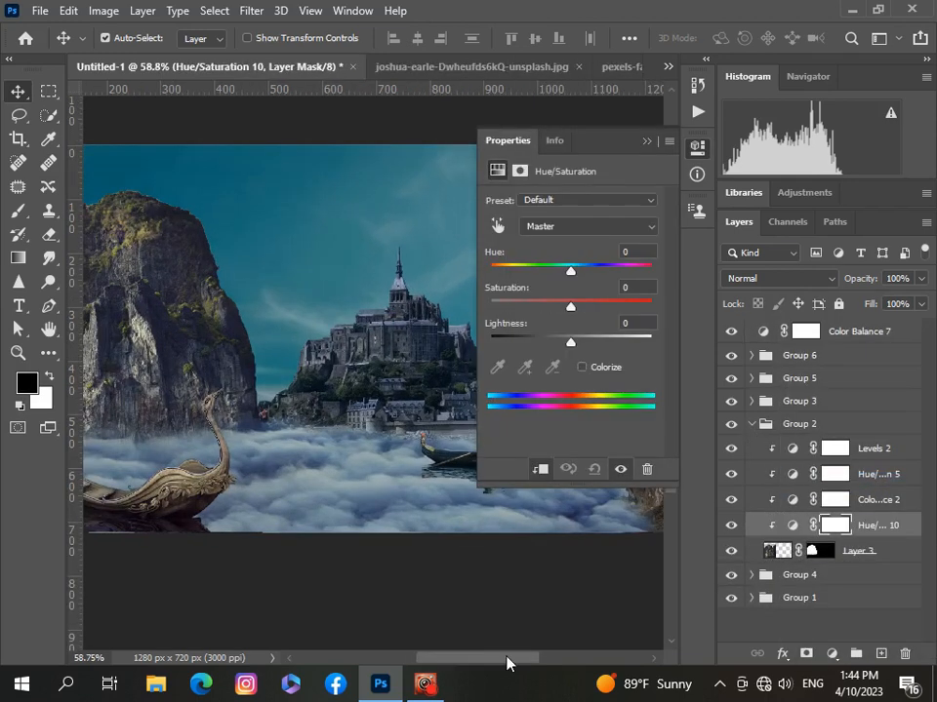
pyautogui.moveTo(506, 658); pyautogui.dragTo(593, 654)
pyautogui.moveTo(570, 349)
pyautogui.mouseDown()
pyautogui.moveTo(547, 362)
pyautogui.moveTo(568, 366)
pyautogui.moveTo(557, 336)
pyautogui.moveTo(567, 344)
pyautogui.mouseUp()
pyautogui.scroll(-3, 479, 422)
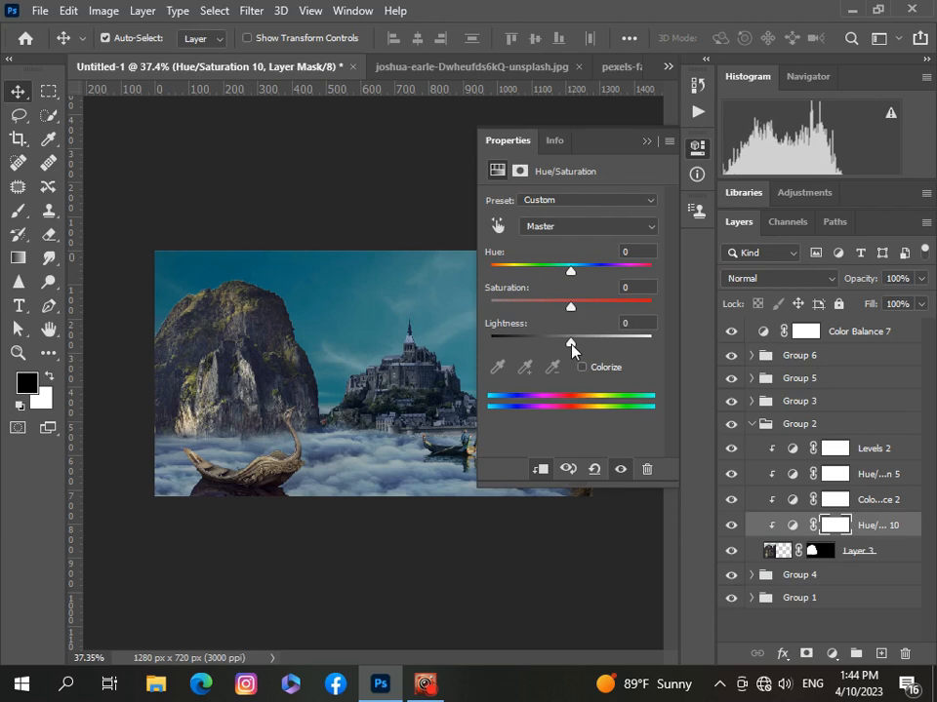
pyautogui.click(646, 141)
pyautogui.click(750, 425)
pyautogui.press('x')
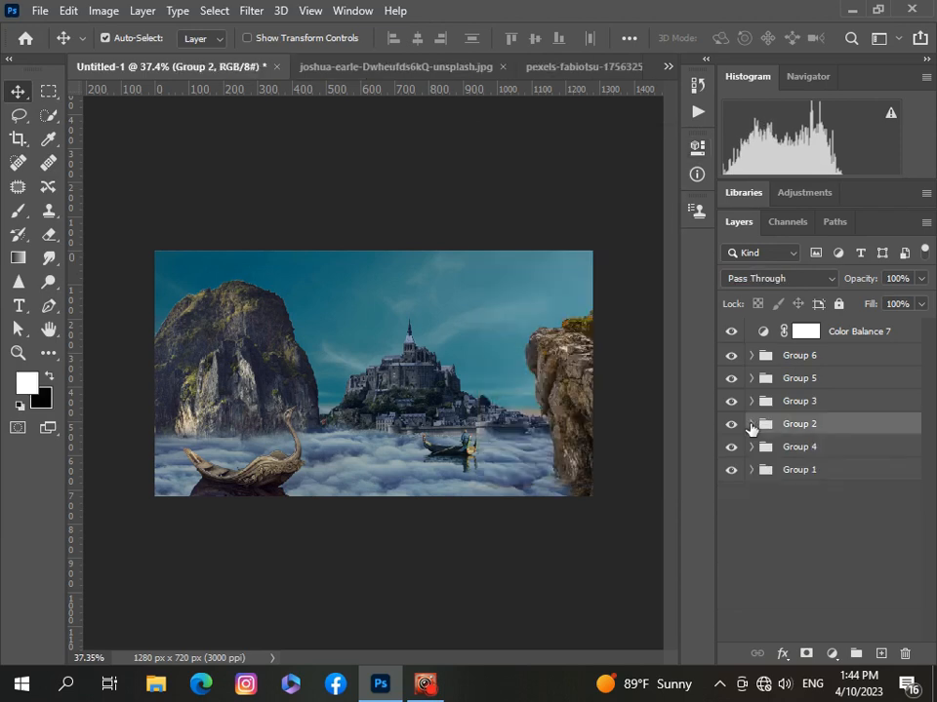
# Add a Hue/Saturation adjustment clipped to the right cliff's Layer 4 in Group 3 with saturation -17 and lightness -12
pyautogui.click(750, 401)
pyautogui.click(777, 476)
pyautogui.click(827, 655)
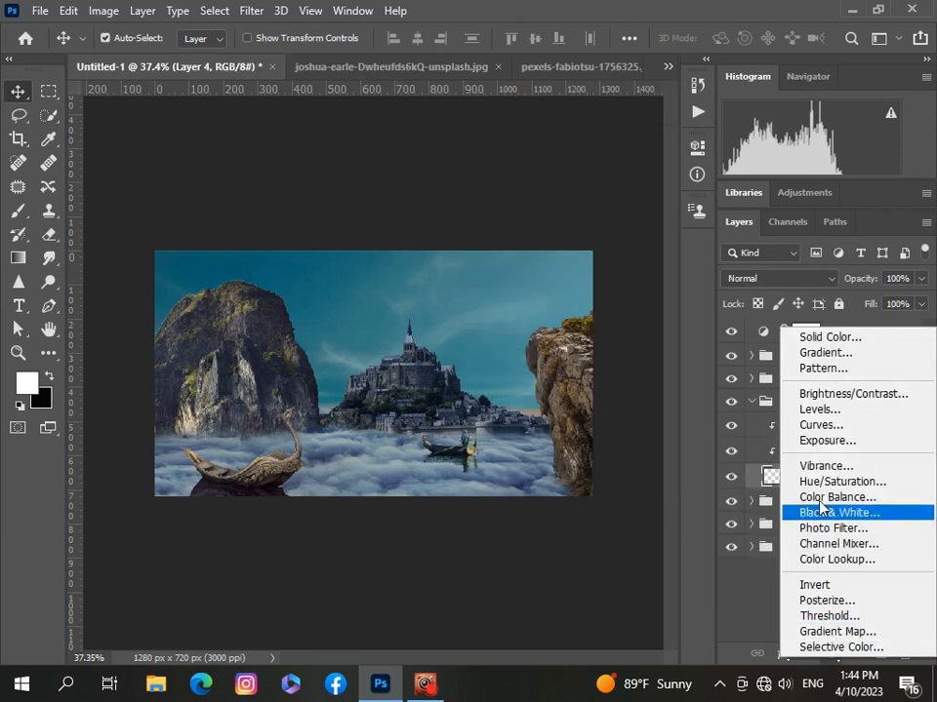
pyautogui.click(821, 483)
pyautogui.scroll(3, 502, 613)
pyautogui.hscroll(5, 577, 646)
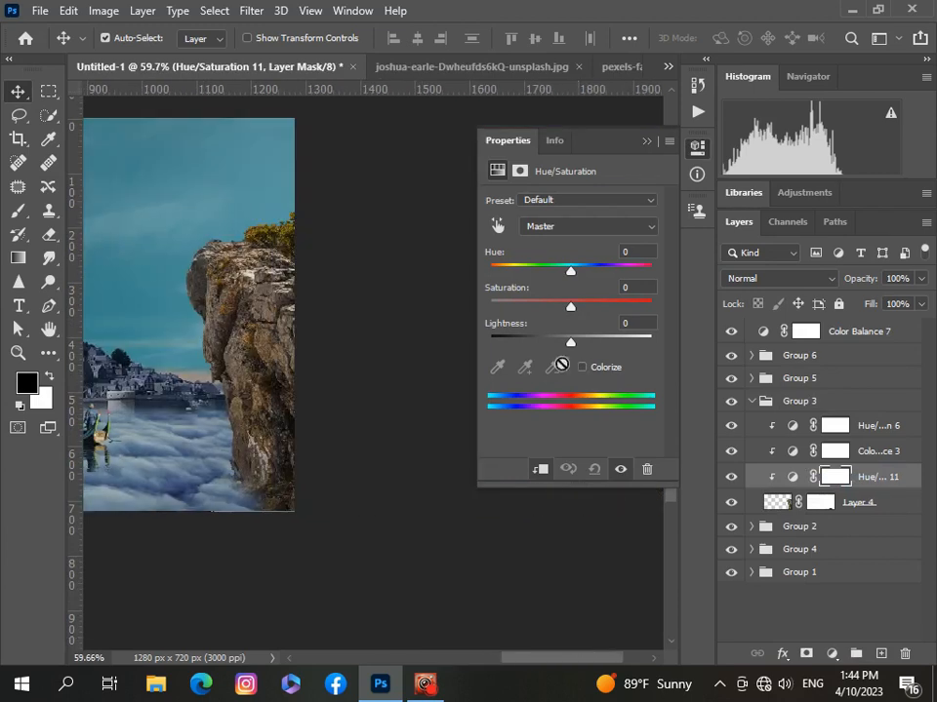
pyautogui.moveTo(571, 342); pyautogui.dragTo(560, 342)
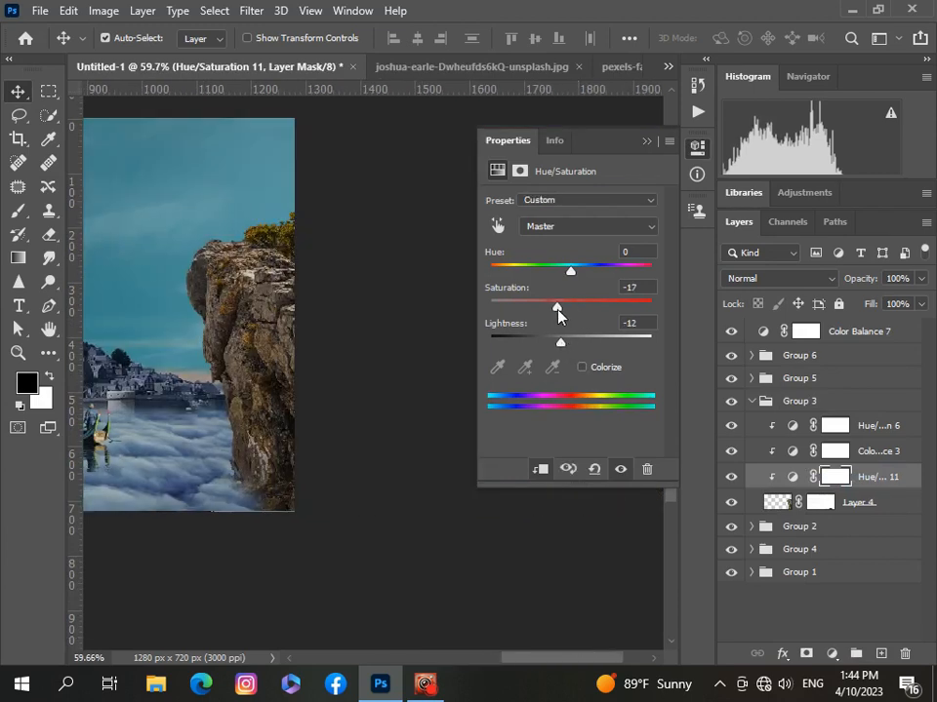
pyautogui.click(646, 141)
pyautogui.scroll(-3, 336, 332)
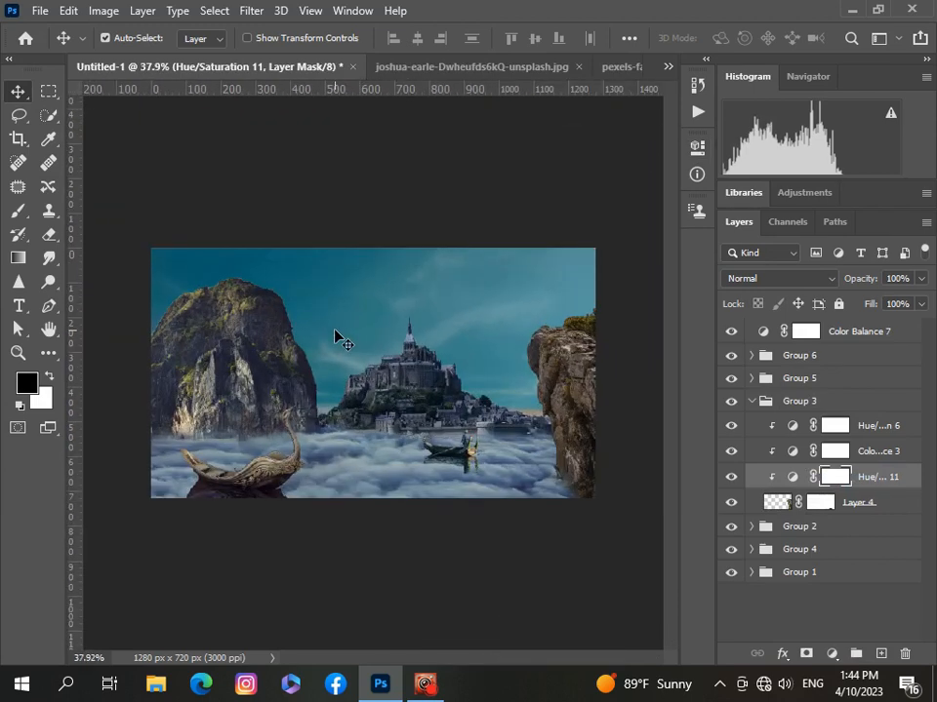
pyautogui.click(750, 401)
pyautogui.press('x')
pyautogui.scroll(1, 478, 589)
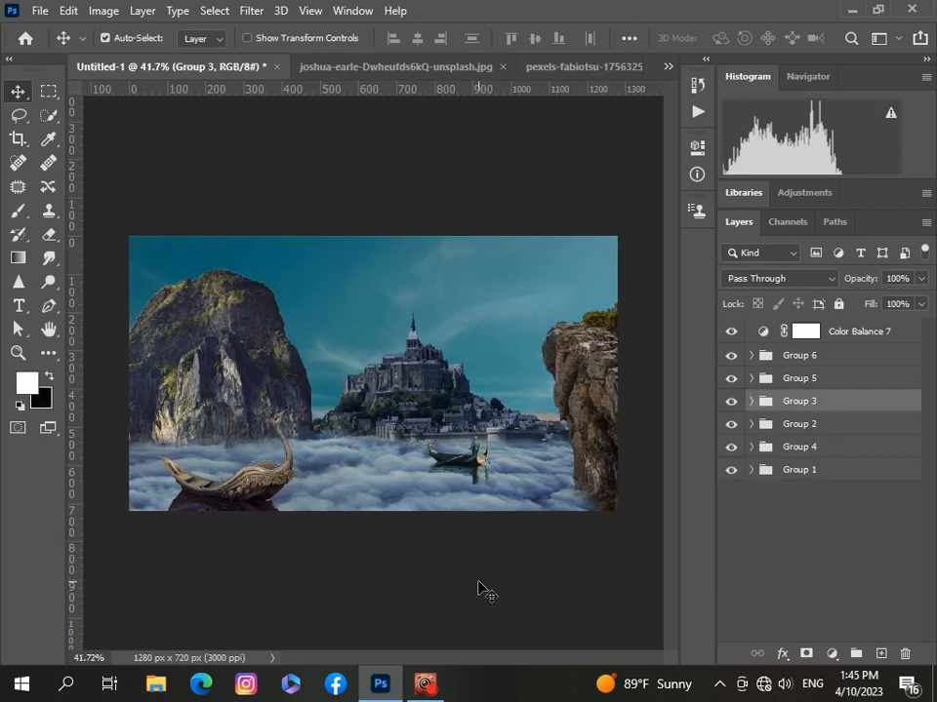
# Add a Hue/Saturation adjustment clipped to the clouds' Layer 2 in Group 1 with lightness -20
pyautogui.click(751, 471)
pyautogui.scroll(-1, 752, 477)
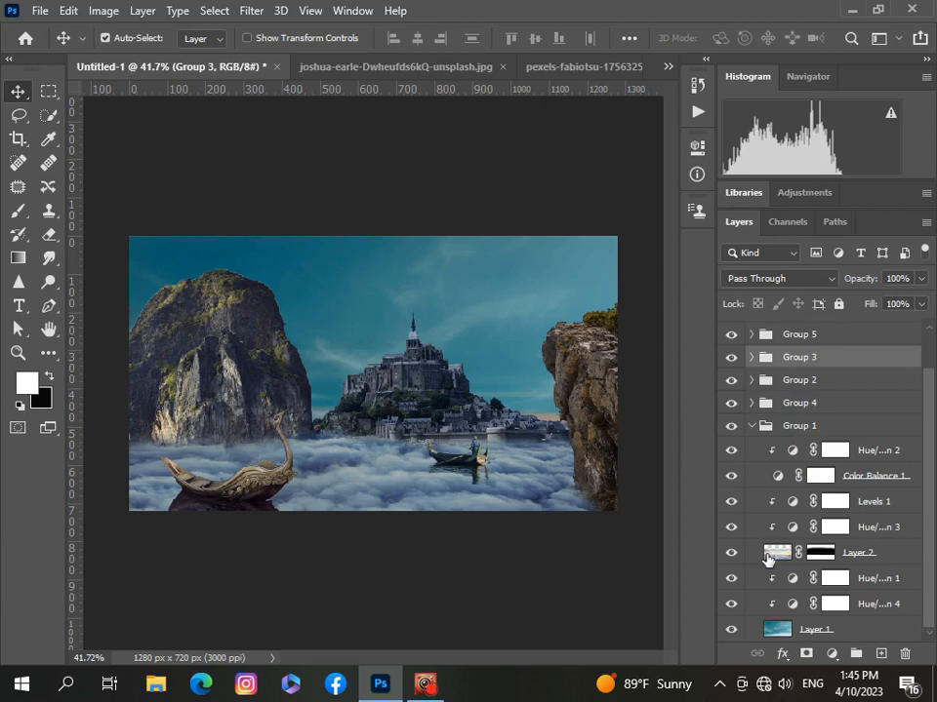
pyautogui.click(766, 557)
pyautogui.click(831, 654)
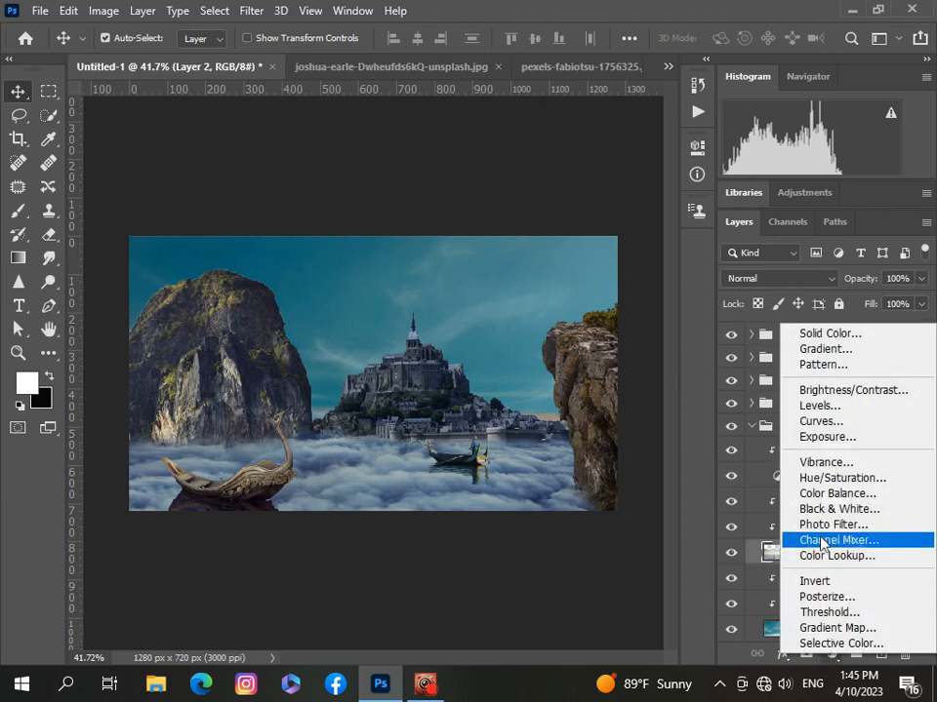
pyautogui.click(839, 478)
pyautogui.moveTo(571, 349); pyautogui.dragTo(554, 352)
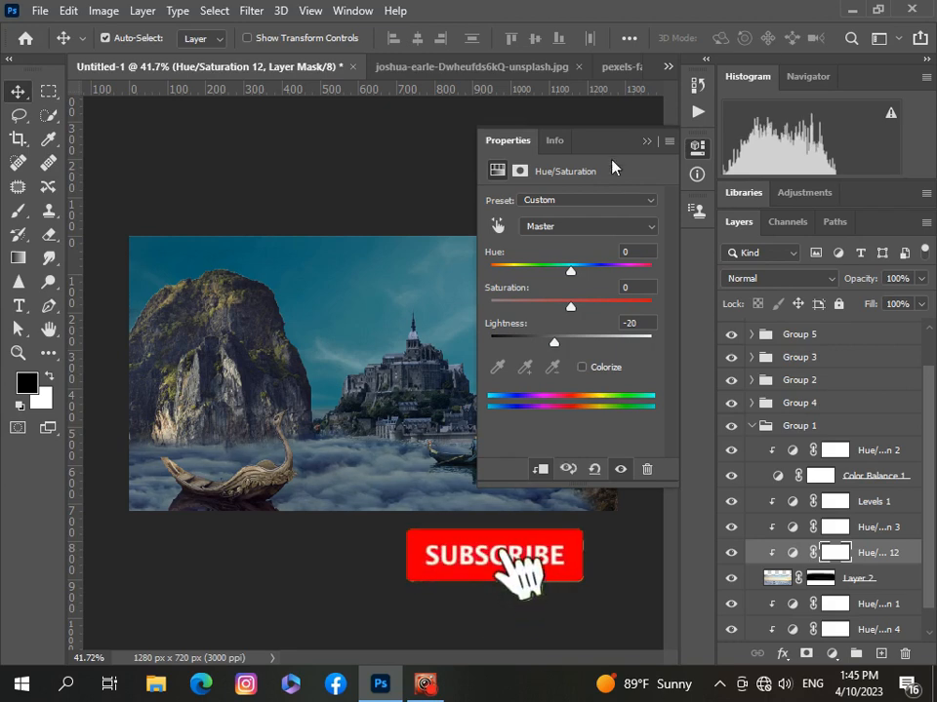
pyautogui.click(646, 140)
pyautogui.scroll(-1, 394, 389)
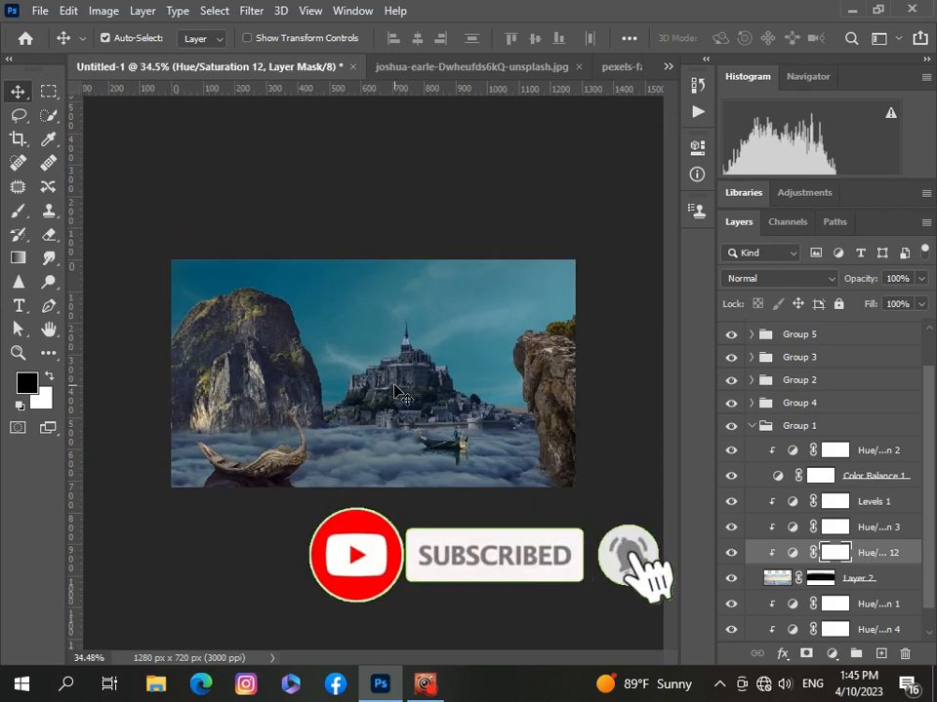
# Add a second Hue/Saturation adjustment directly above the clouds' Layer 2 with lightness -6
pyautogui.click(775, 579)
pyautogui.click(830, 654)
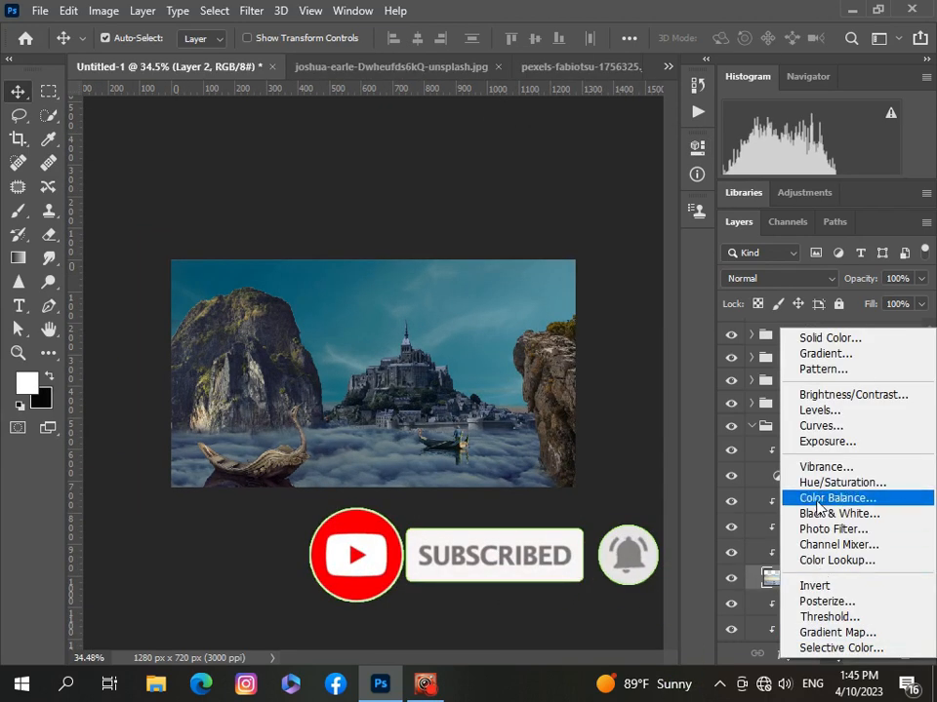
pyautogui.click(841, 482)
pyautogui.moveTo(571, 341); pyautogui.dragTo(567, 343)
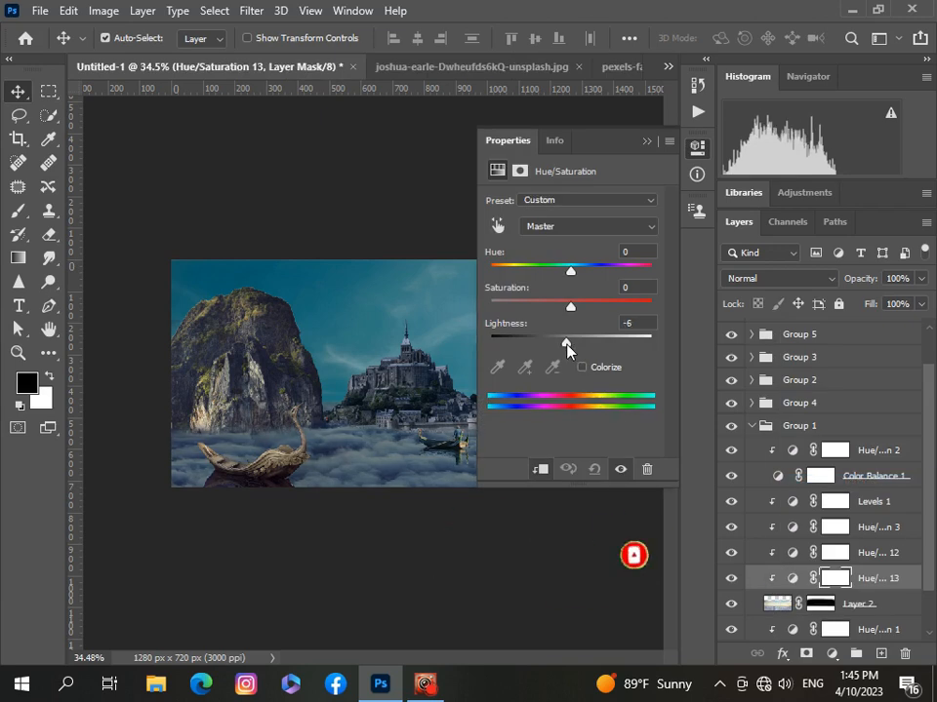
pyautogui.click(646, 141)
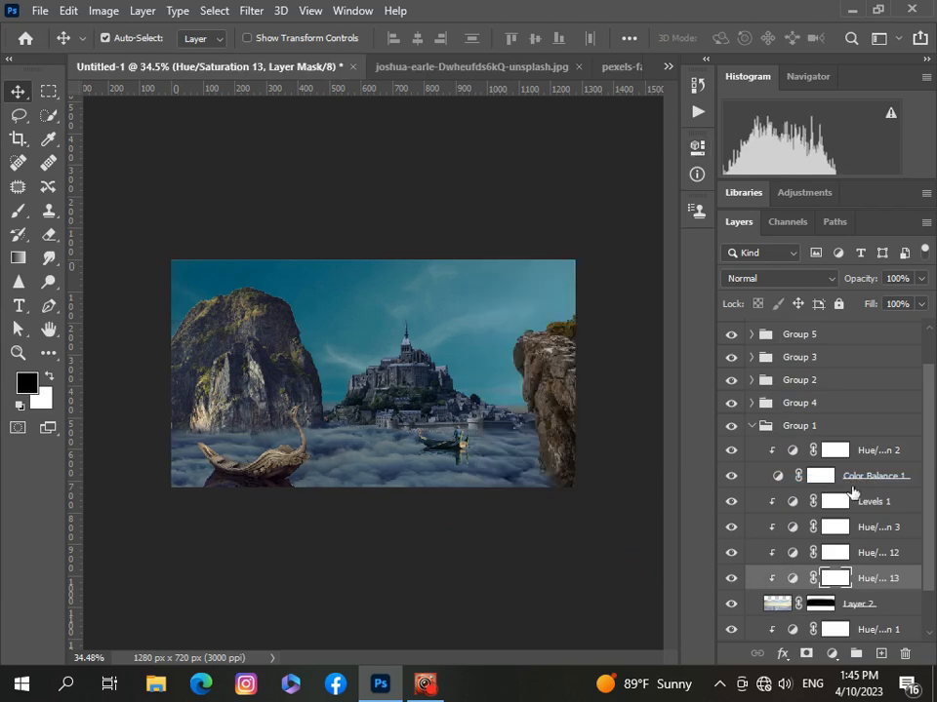
# Add a Hue/Saturation adjustment clipped to the sky's Layer 1 with lightness about -8, and collapse Group 1
pyautogui.scroll(-2, 847, 524)
pyautogui.click(778, 631)
pyautogui.click(831, 653)
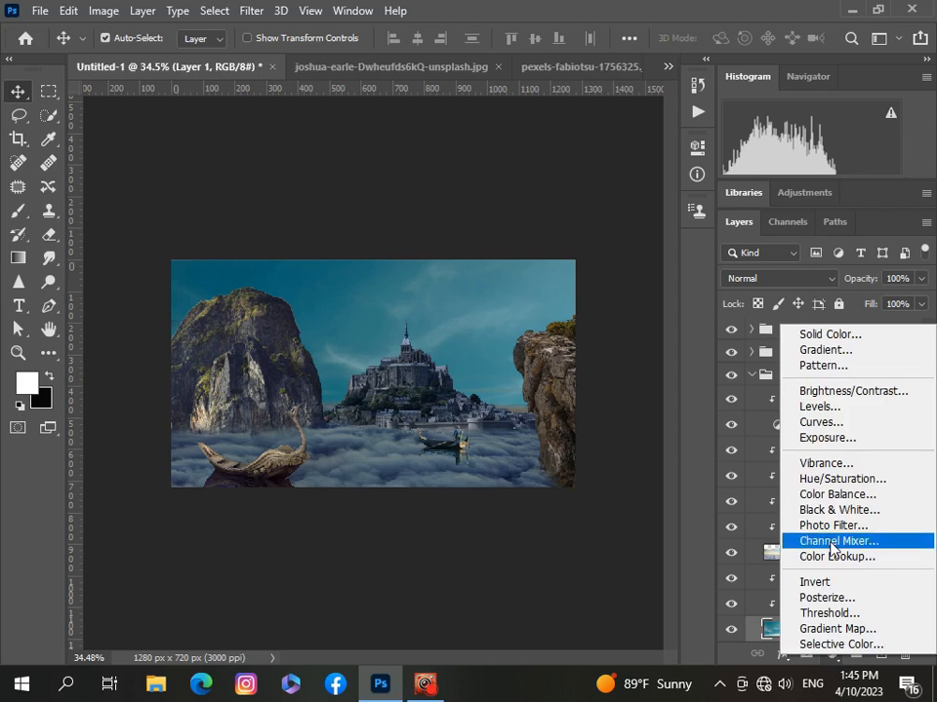
pyautogui.click(839, 477)
pyautogui.moveTo(572, 344); pyautogui.dragTo(563, 342)
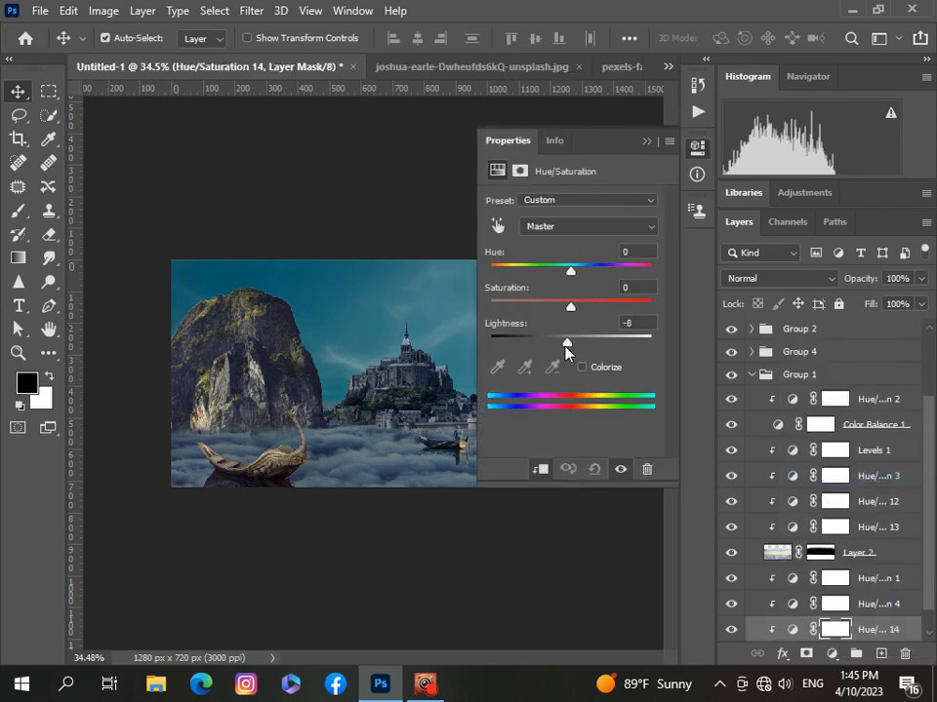
pyautogui.click(646, 142)
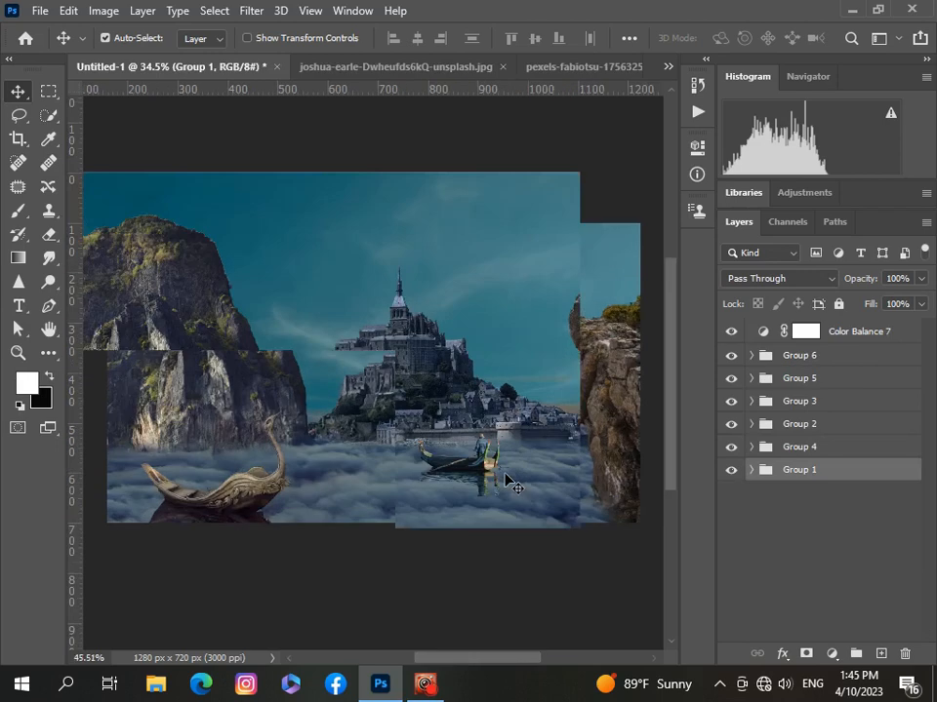
pyautogui.scroll(2, 509, 481)
pyautogui.scroll(-2, 508, 481)
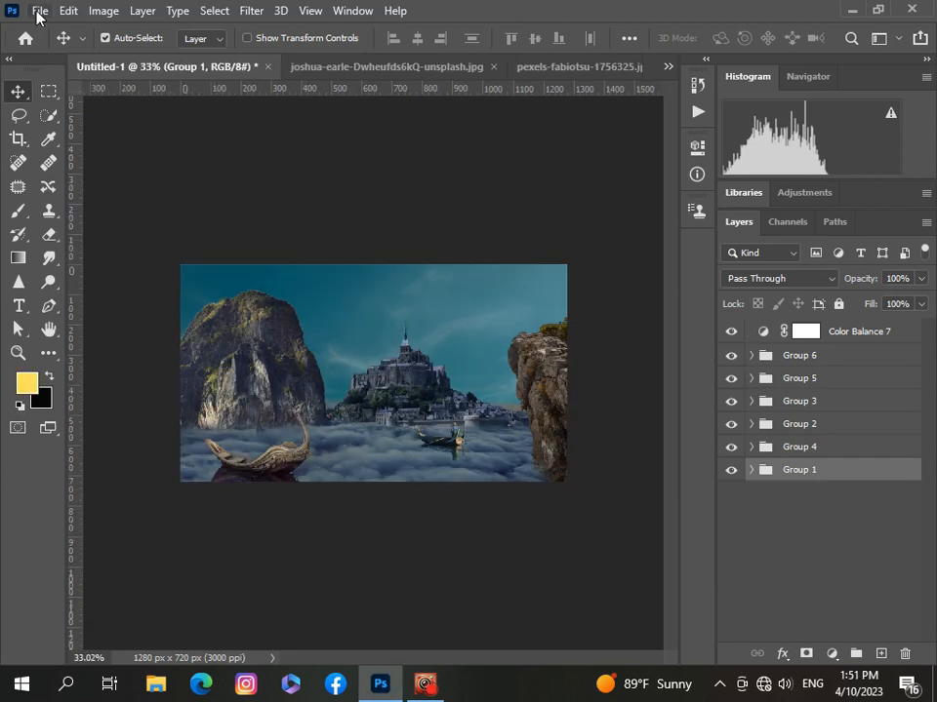
# Open the birds_two png stock image and paste its flock of birds as the top layer of Untitled-1
pyautogui.click(39, 11)
pyautogui.click(49, 51)
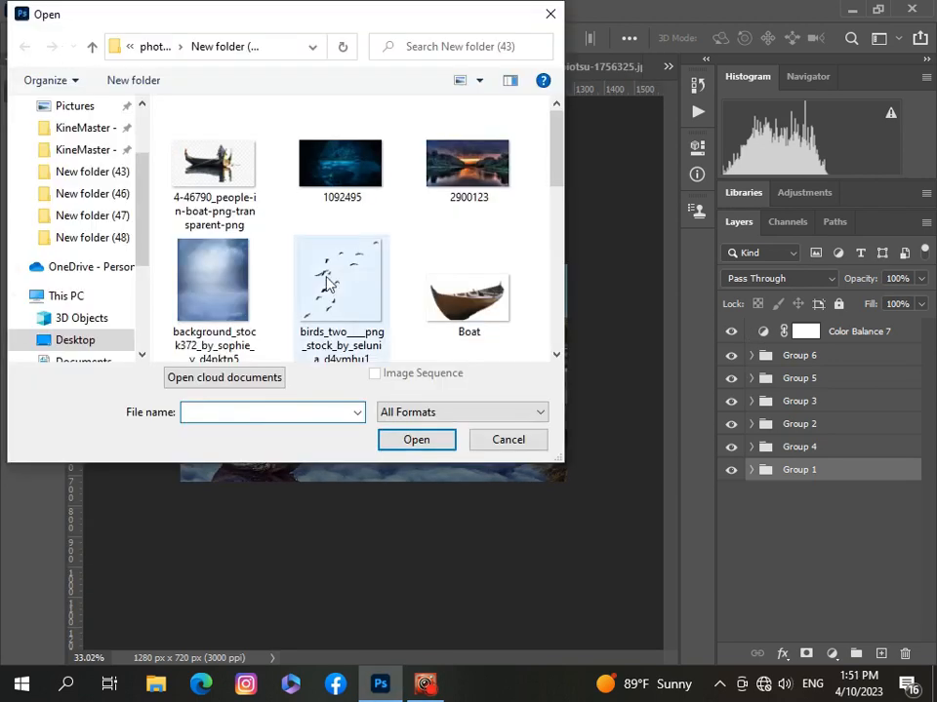
pyautogui.click(329, 283)
pyautogui.click(421, 445)
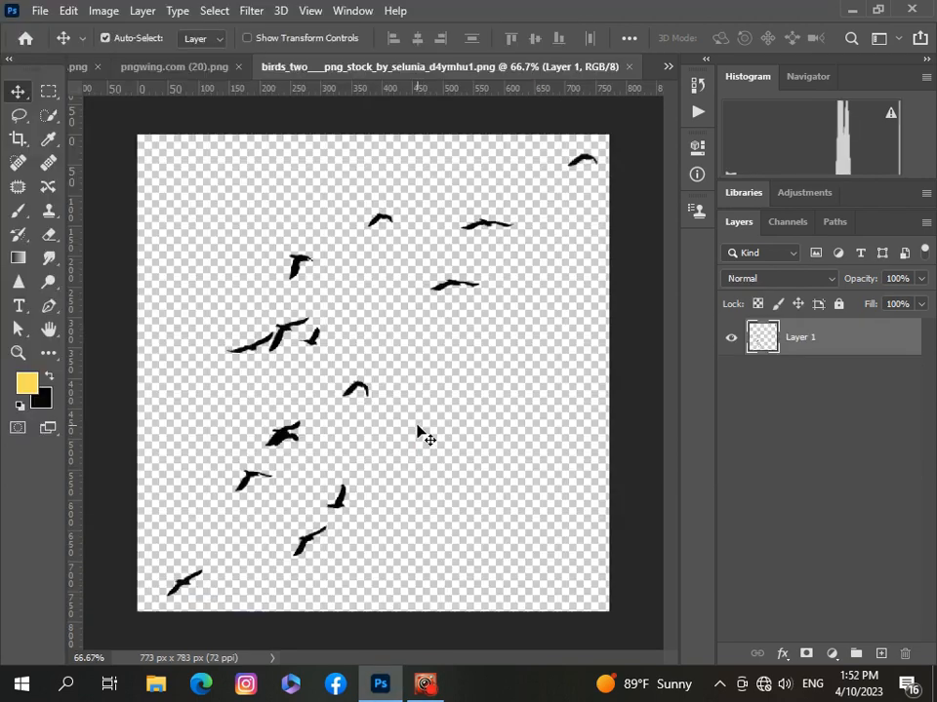
pyautogui.click(668, 65)
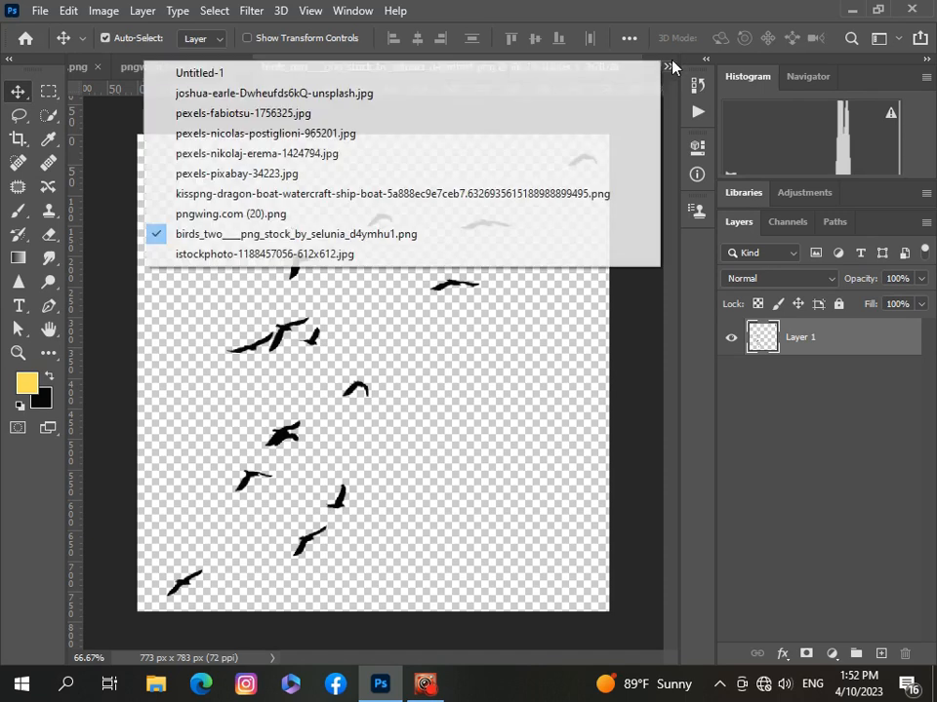
pyautogui.click(203, 71)
pyautogui.click(911, 334)
pyautogui.hotkey('ctrl', 'v')
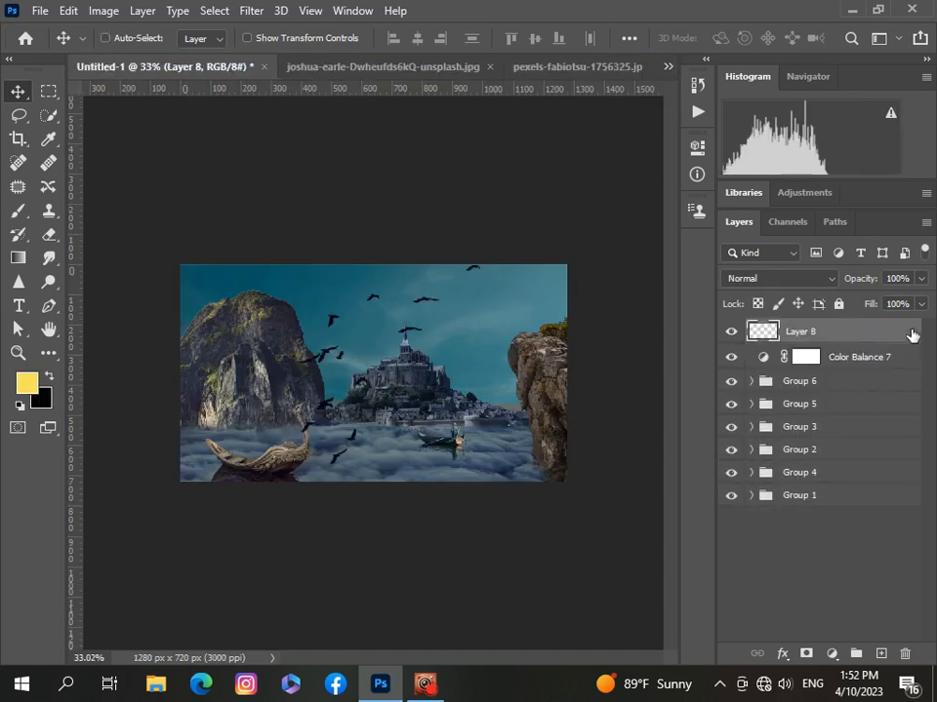
# Scale the birds to about 42% and place them in the sky between the left cliff and the castle spire
pyautogui.hotkey('ctrl', 't')
pyautogui.moveTo(268, 266); pyautogui.dragTo(400, 411)
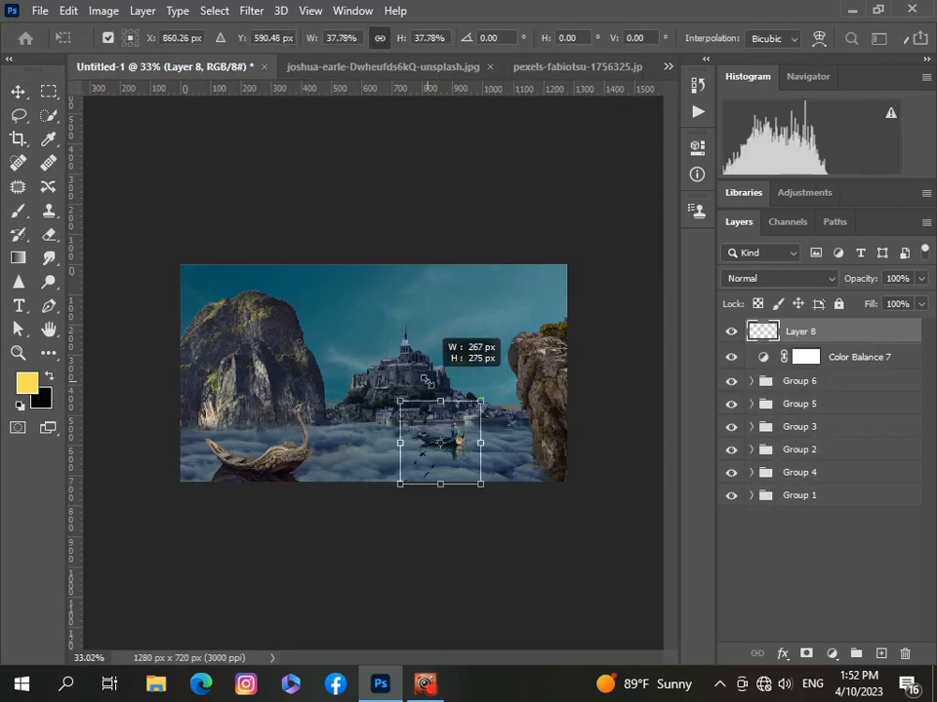
pyautogui.moveTo(449, 441); pyautogui.dragTo(382, 334)
pyautogui.moveTo(407, 278); pyautogui.dragTo(415, 272)
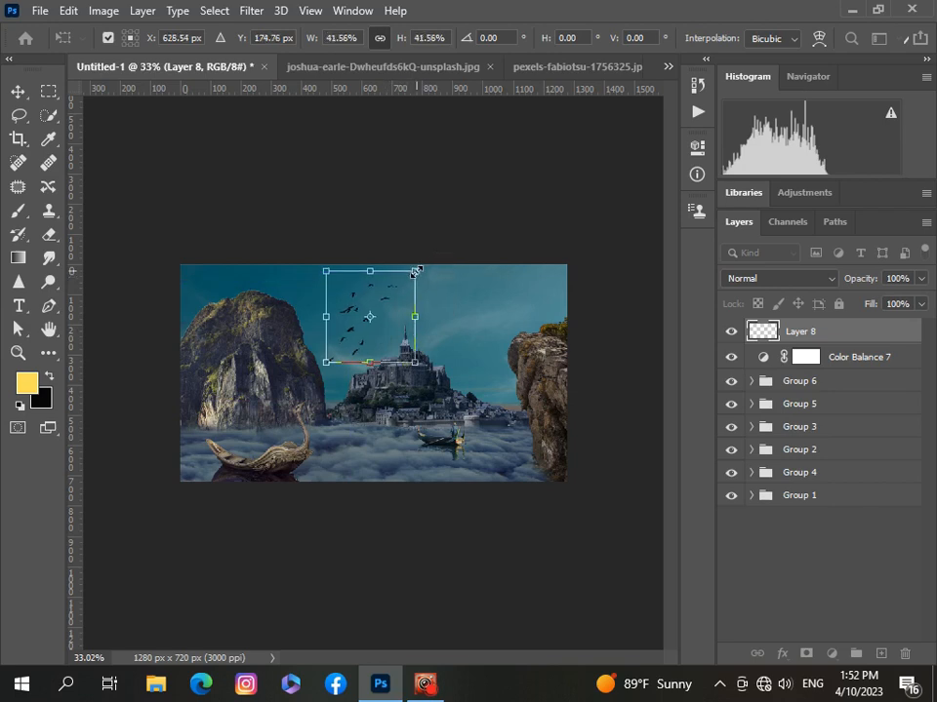
pyautogui.press('Return')
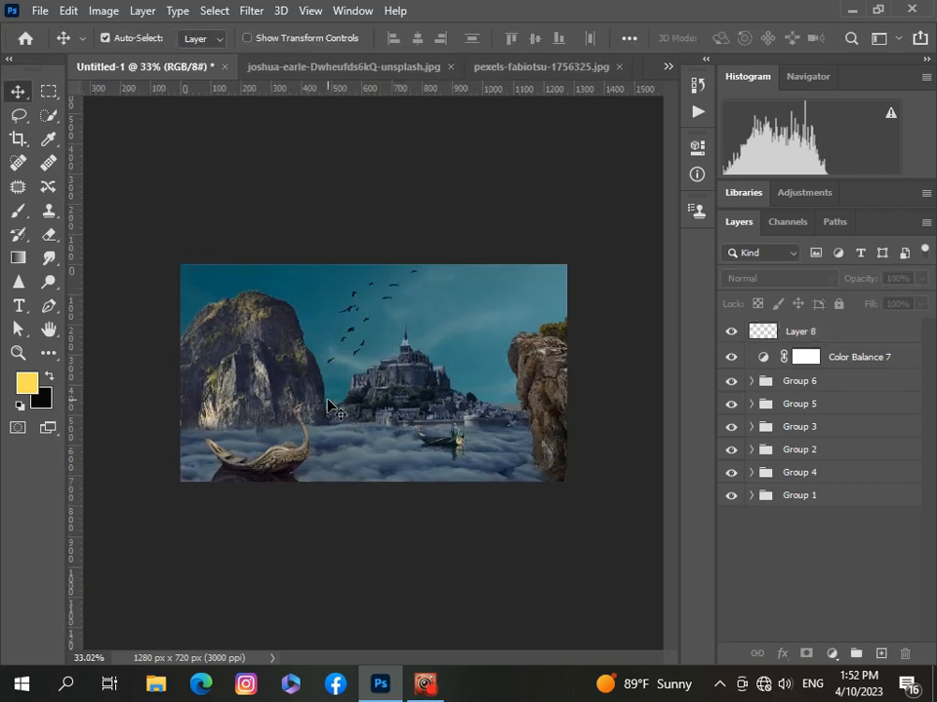
pyautogui.scroll(1, 332, 408)
pyautogui.scroll(-1, 332, 408)
pyautogui.click(40, 10)
pyautogui.click(54, 45)
pyautogui.scroll(-5, 441, 195)
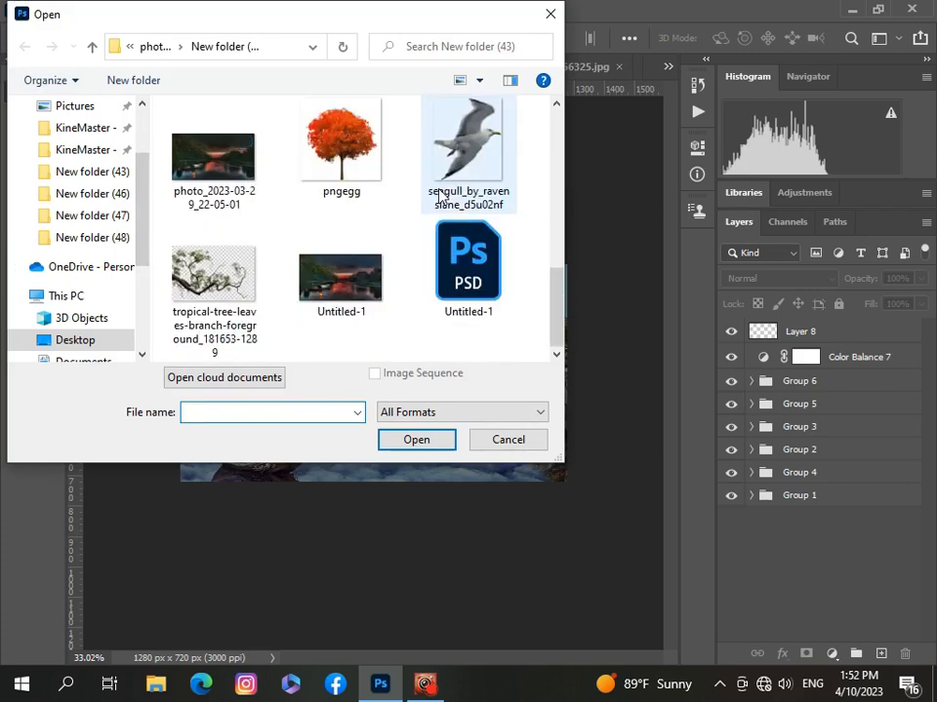
pyautogui.scroll(5, 441, 196)
pyautogui.click(340, 292)
pyautogui.click(417, 439)
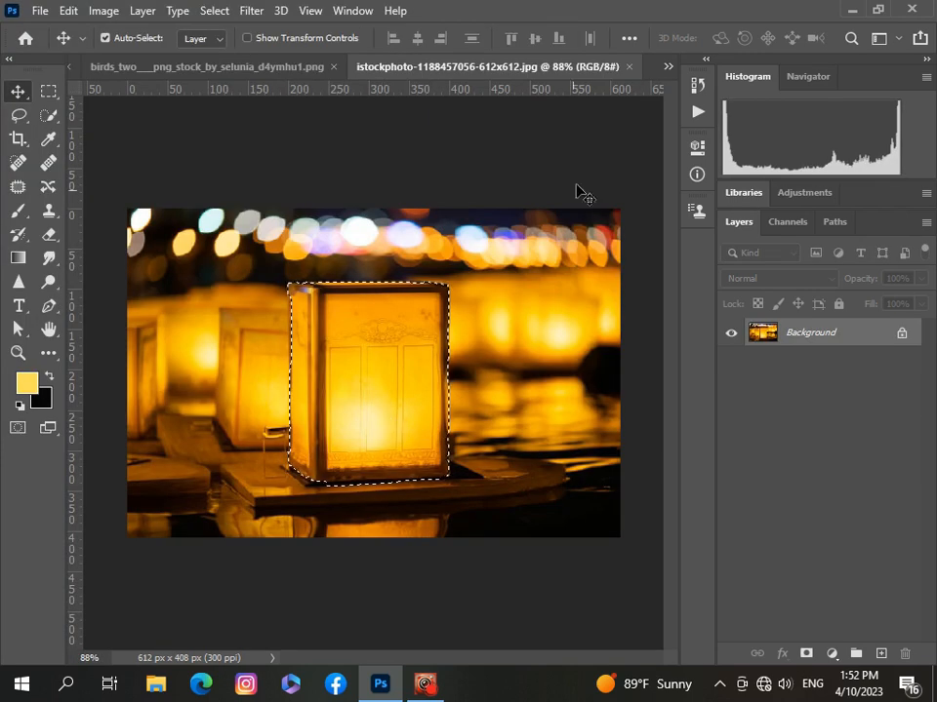
pyautogui.click(669, 66)
pyautogui.click(588, 75)
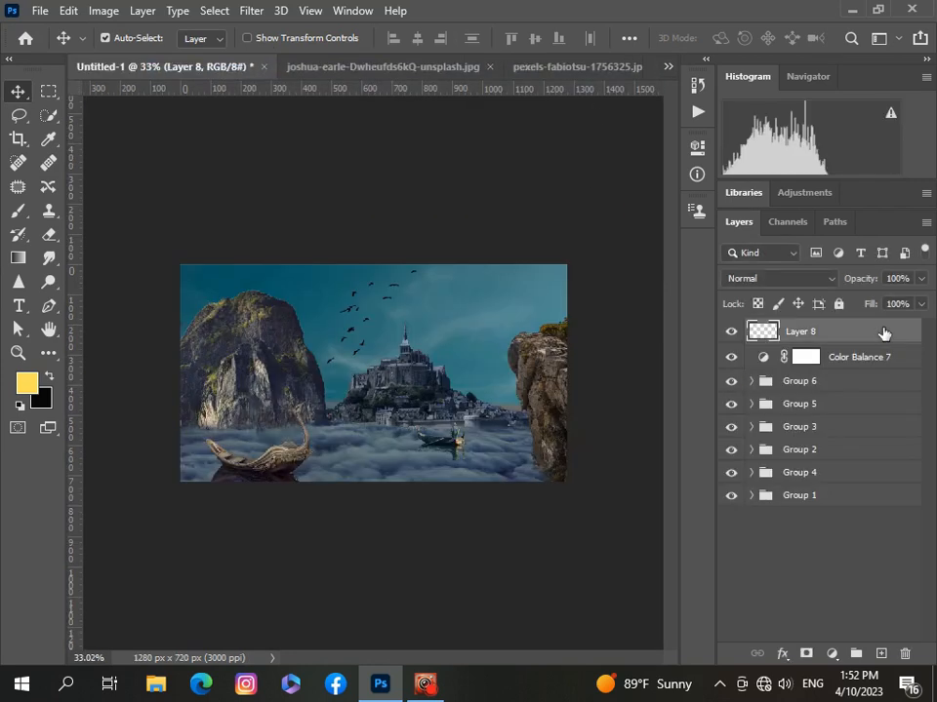
pyautogui.hotkey('ctrl', 'v')
# Scale the lantern to about 15% and place it inside the rear of the dragon boat
pyautogui.hotkey('ctrl', 't')
pyautogui.moveTo(397, 336); pyautogui.dragTo(396, 388)
pyautogui.scroll(4, 397, 390)
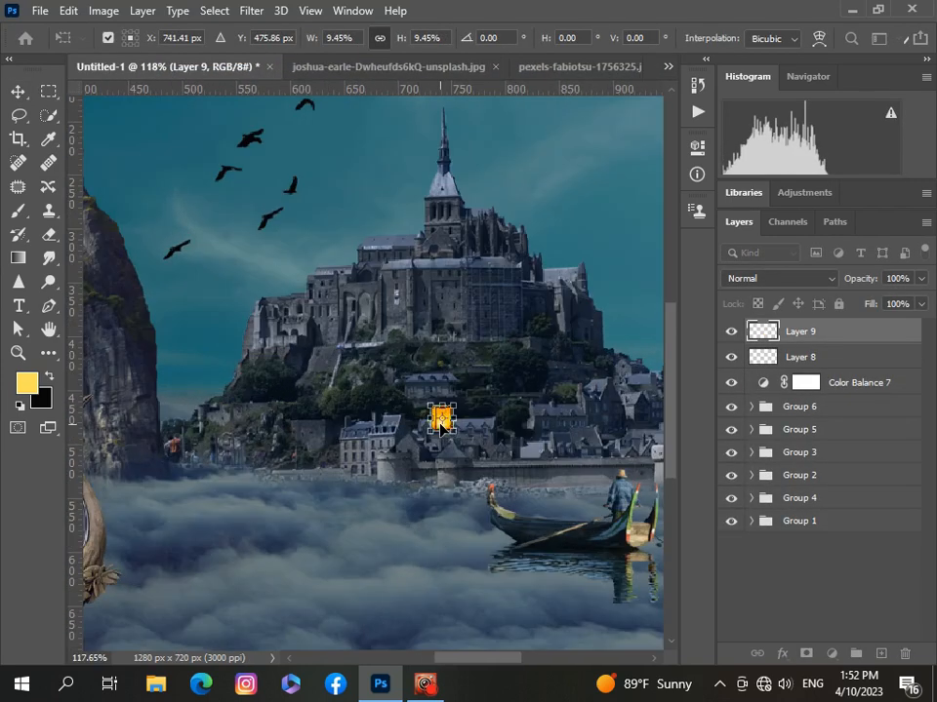
pyautogui.moveTo(442, 422); pyautogui.dragTo(92, 494)
pyautogui.moveTo(424, 657); pyautogui.dragTo(367, 657)
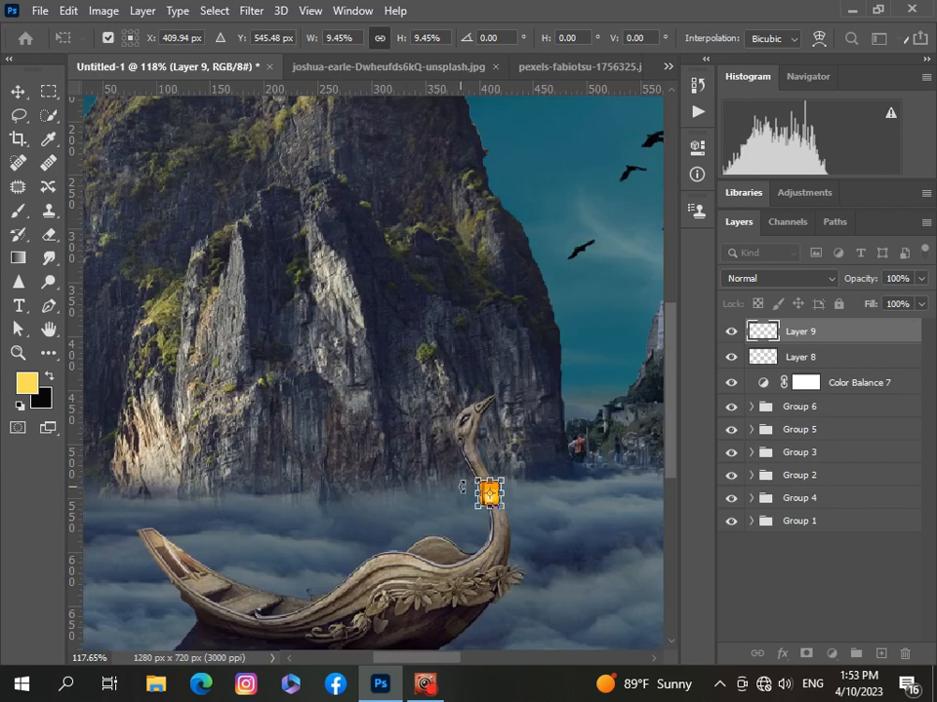
pyautogui.moveTo(477, 480); pyautogui.dragTo(252, 597)
pyautogui.click(482, 493)
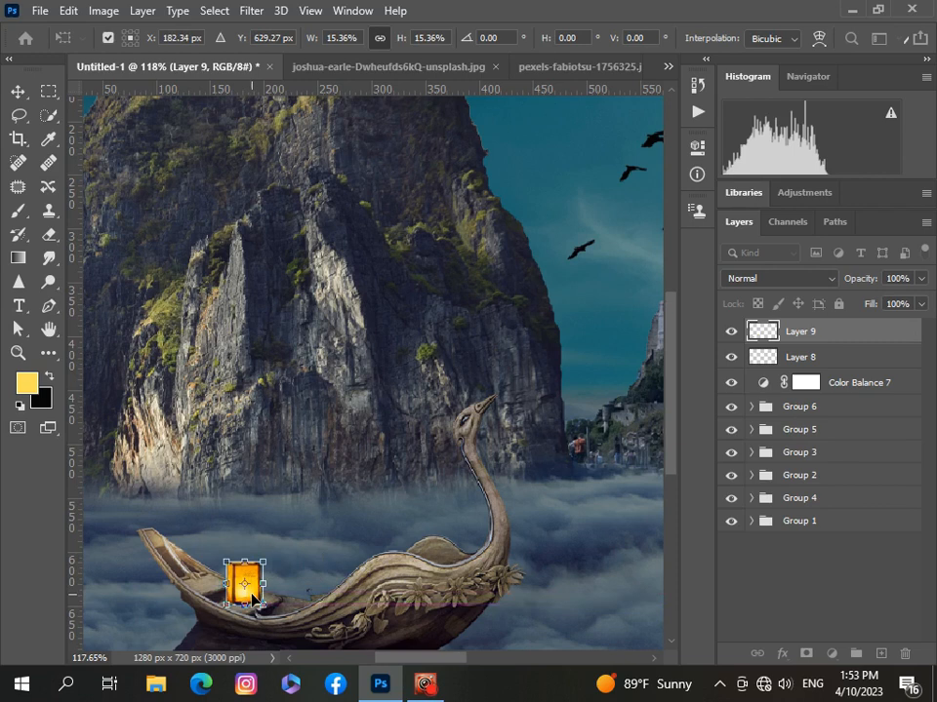
pyautogui.hotkey('ctrl', '0')
pyautogui.click(746, 606)
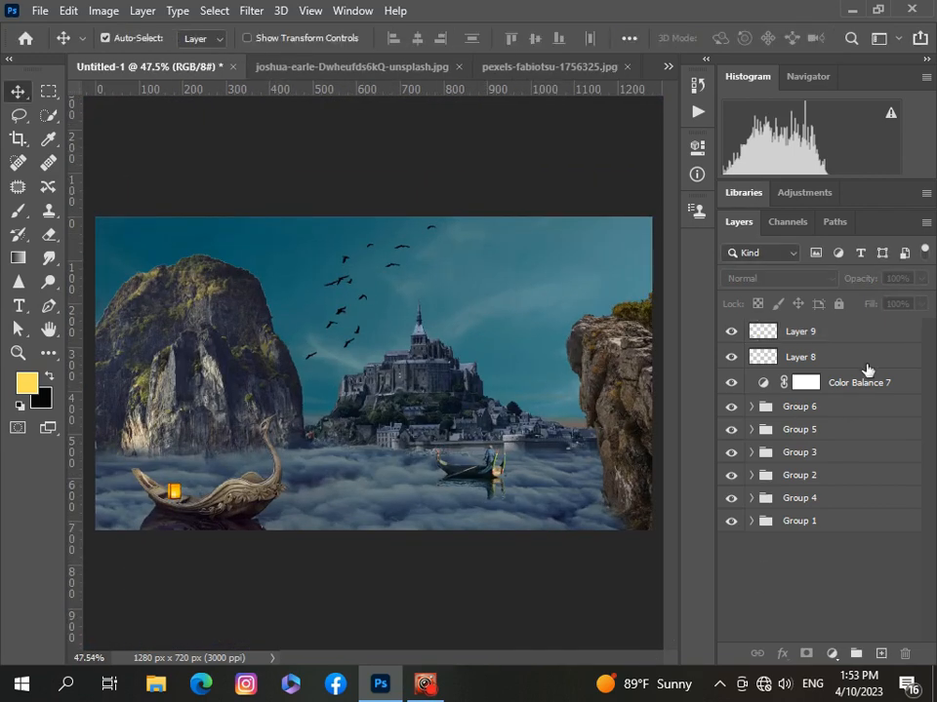
# Add an empty layer above the lantern and set the foreground color to fecc02, sampled from the lantern
pyautogui.click(868, 333)
pyautogui.click(879, 656)
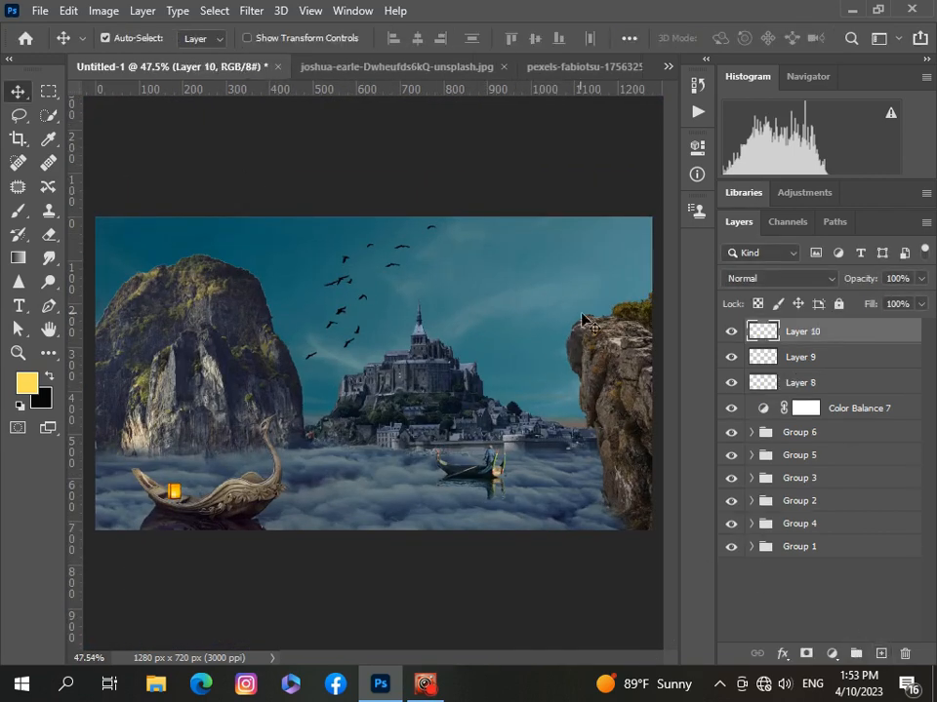
pyautogui.click(27, 383)
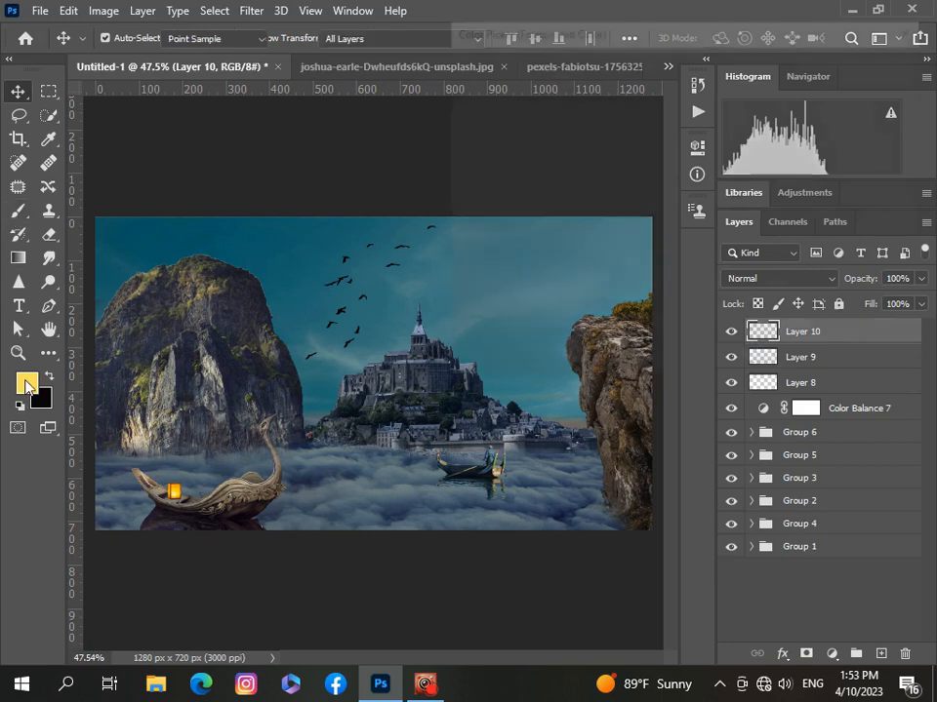
pyautogui.click(179, 490)
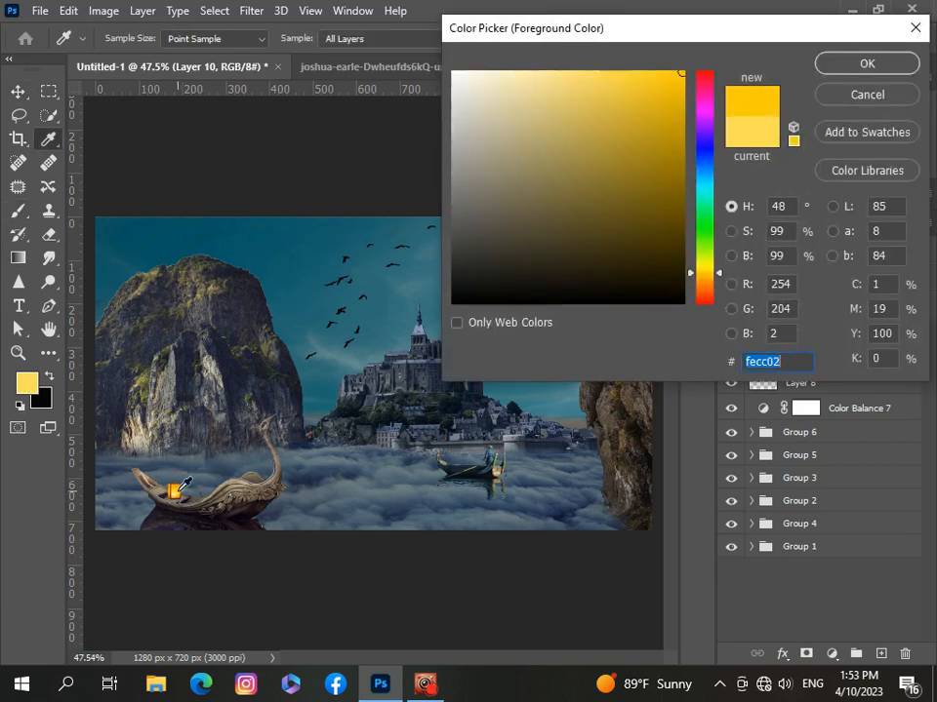
pyautogui.click(853, 65)
# Paint a yellow glow over the lantern with a soft 28 px brush and set the layer's blend mode to Color Dodge
pyautogui.press('b')
pyautogui.scroll(6, 174, 491)
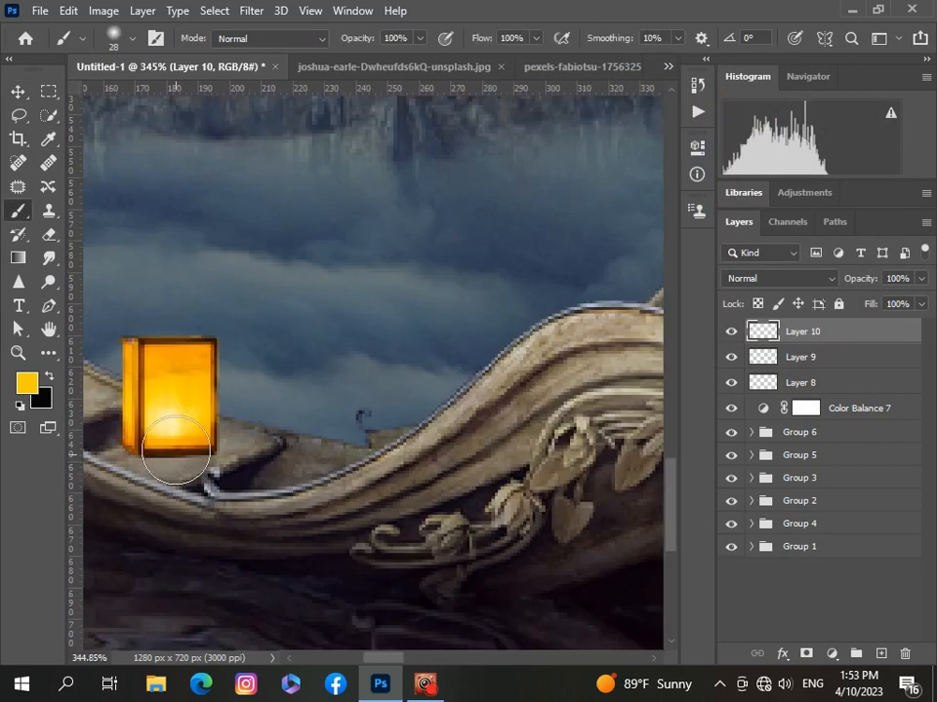
pyautogui.click(176, 399)
pyautogui.moveTo(175, 399); pyautogui.dragTo(177, 399)
pyautogui.click(830, 282)
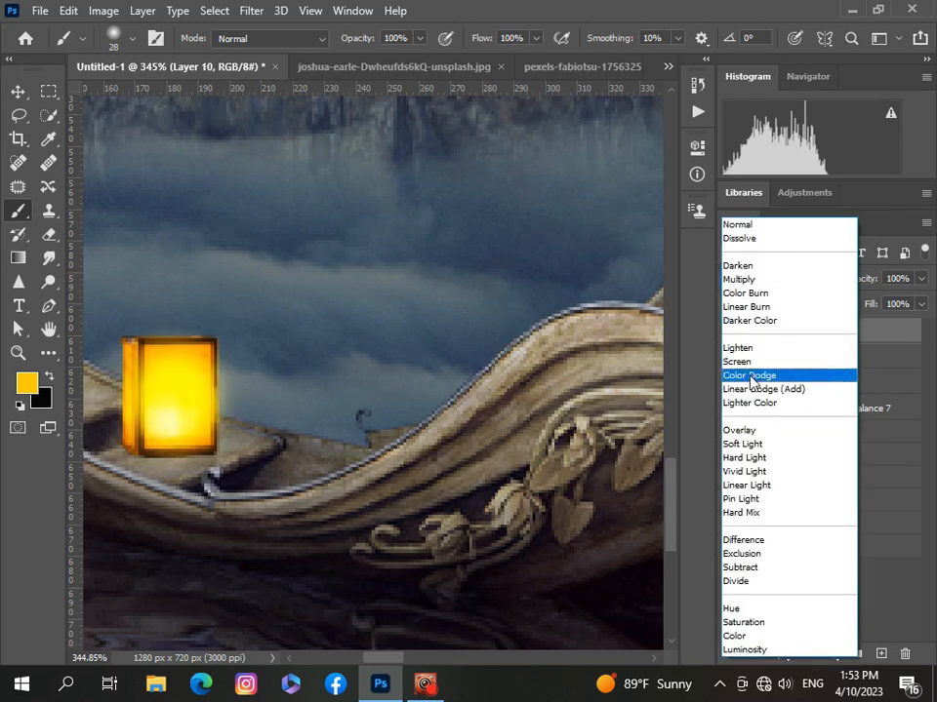
pyautogui.click(737, 375)
pyautogui.press('v')
pyautogui.scroll(-8, 230, 383)
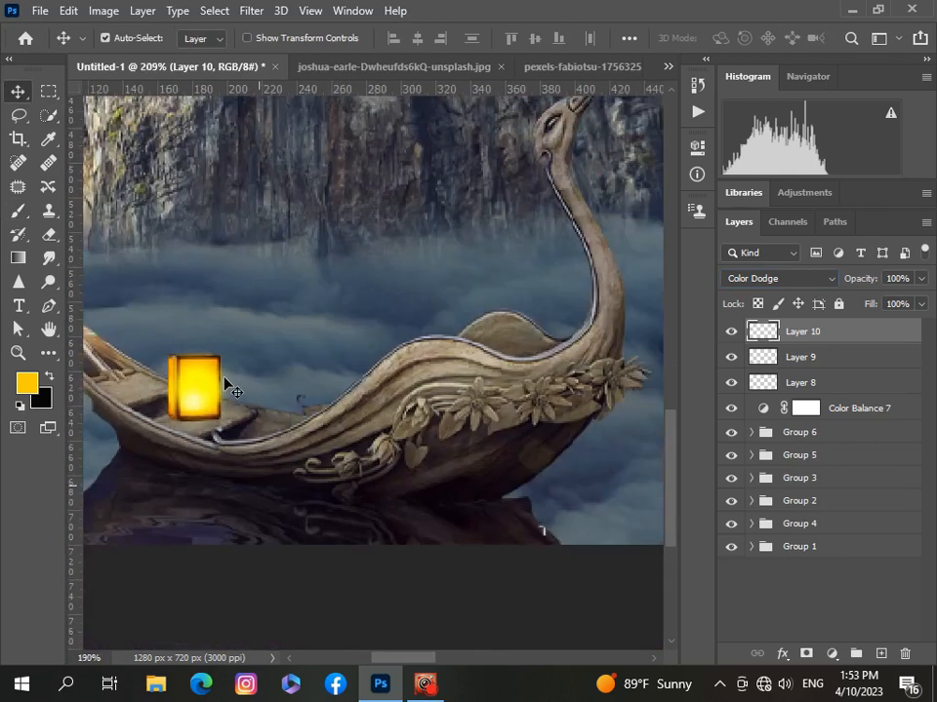
pyautogui.scroll(2, 234, 375)
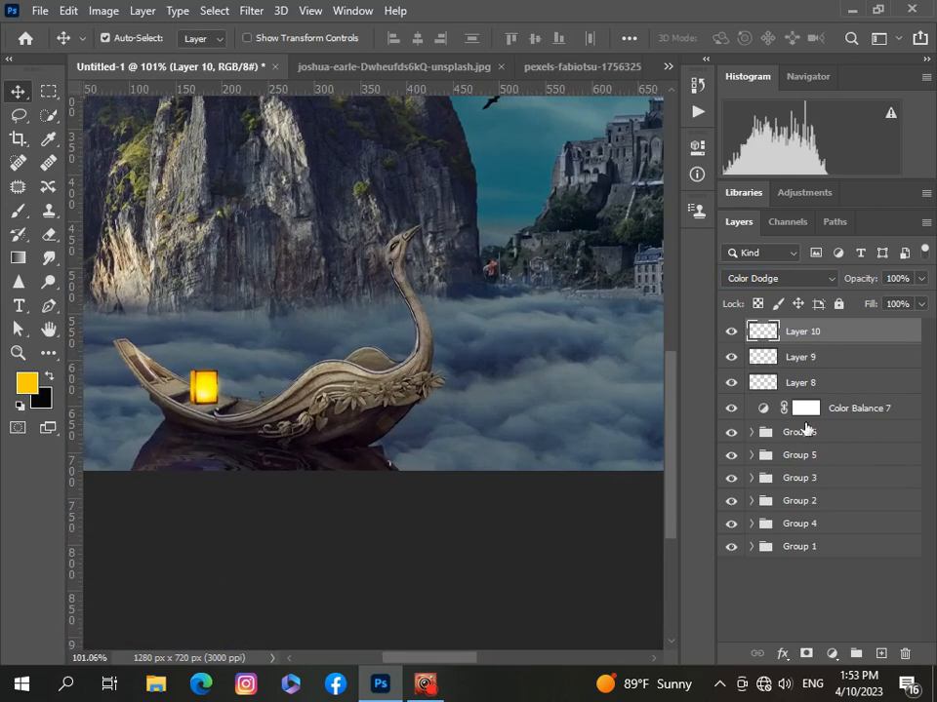
# Paint a faint yellow glow on the boat beneath the lantern with a 12 px brush at 22% opacity
pyautogui.press('b')
pyautogui.scroll(4, 180, 395)
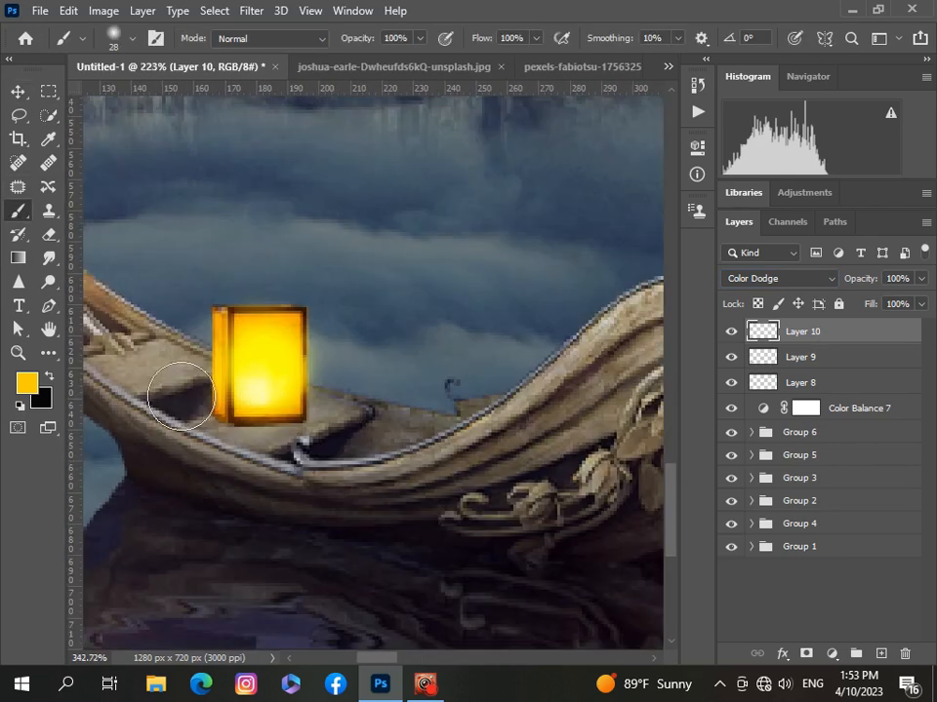
pyautogui.click(125, 37)
pyautogui.moveTo(110, 99); pyautogui.dragTo(109, 99)
pyautogui.click(251, 438)
pyautogui.click(254, 440)
pyautogui.hotkey('ctrl', 'z')
pyautogui.click(420, 38)
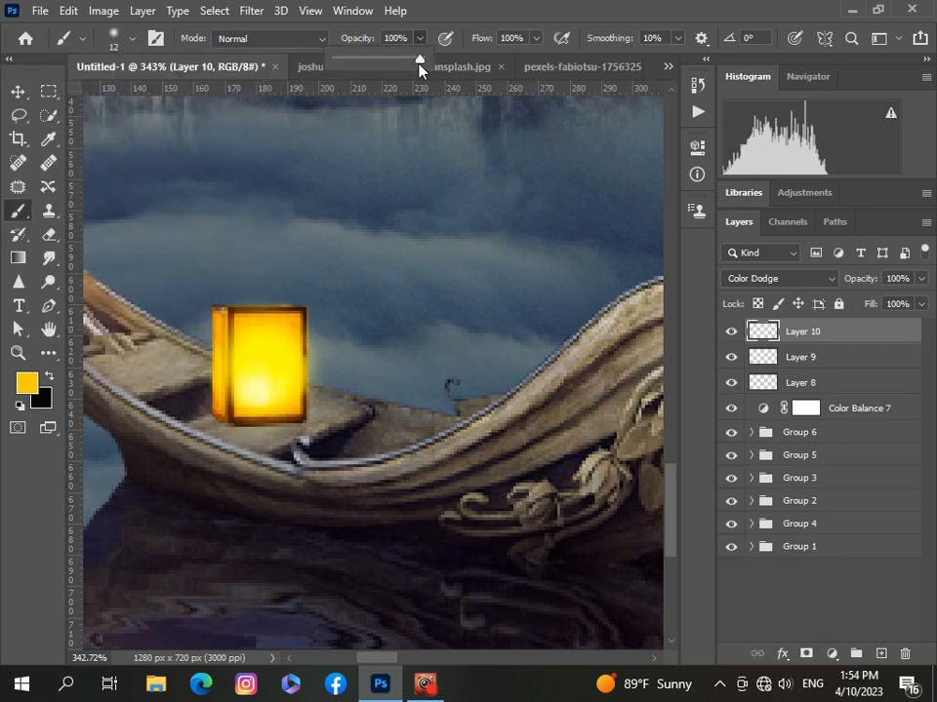
pyautogui.moveTo(244, 446)
pyautogui.mouseDown()
pyautogui.moveTo(290, 440)
pyautogui.moveTo(251, 445)
pyautogui.moveTo(169, 409)
pyautogui.moveTo(305, 442)
pyautogui.mouseUp()
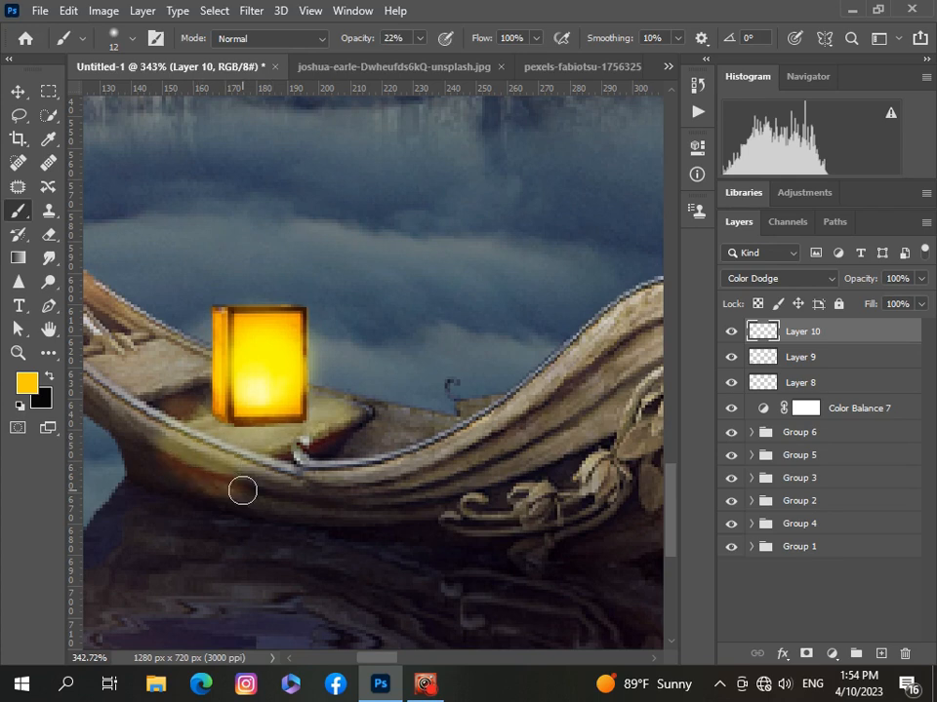
# Examine the yellow glow on the dragon boat around the lantern, both up close and within the whole composite
pyautogui.scroll(-3, 245, 496)
pyautogui.scroll(-3, 245, 496)
pyautogui.scroll(1, 242, 498)
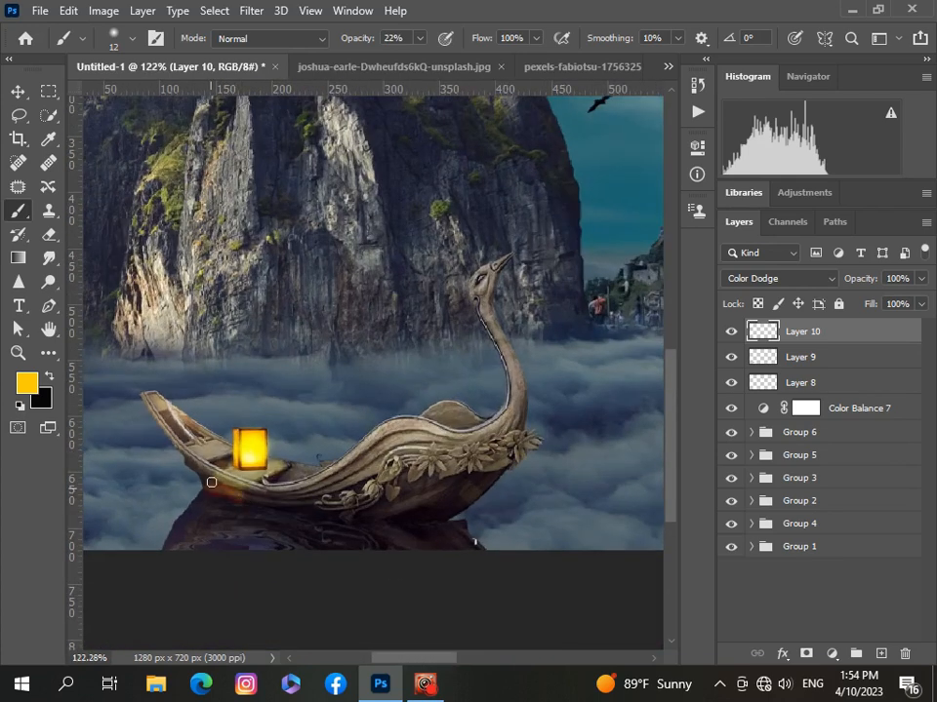
pyautogui.scroll(5, 221, 488)
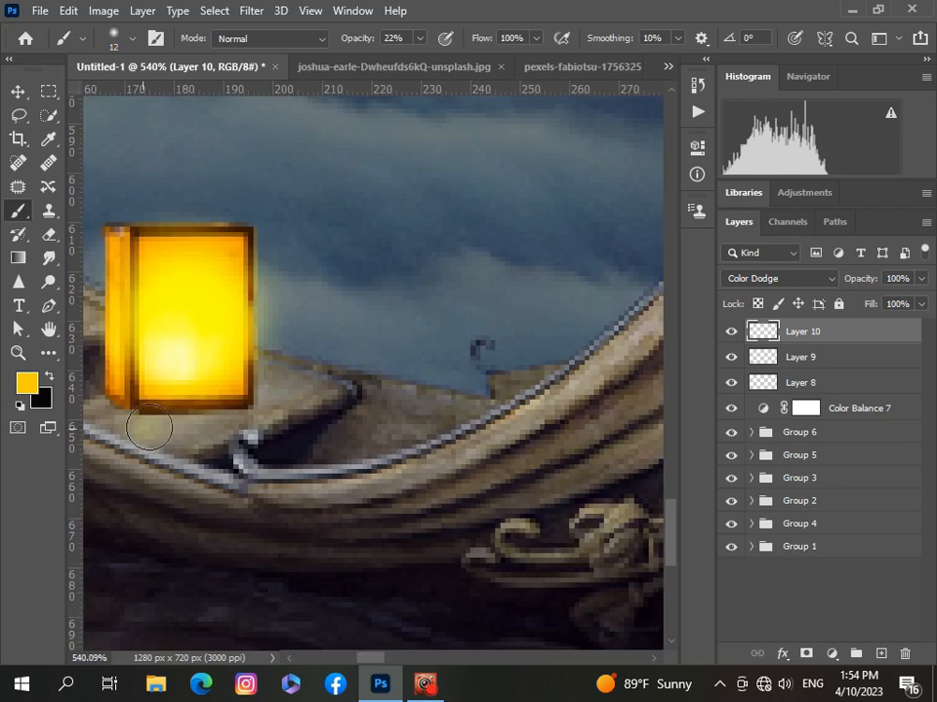
pyautogui.hscroll(-3, 267, 478)
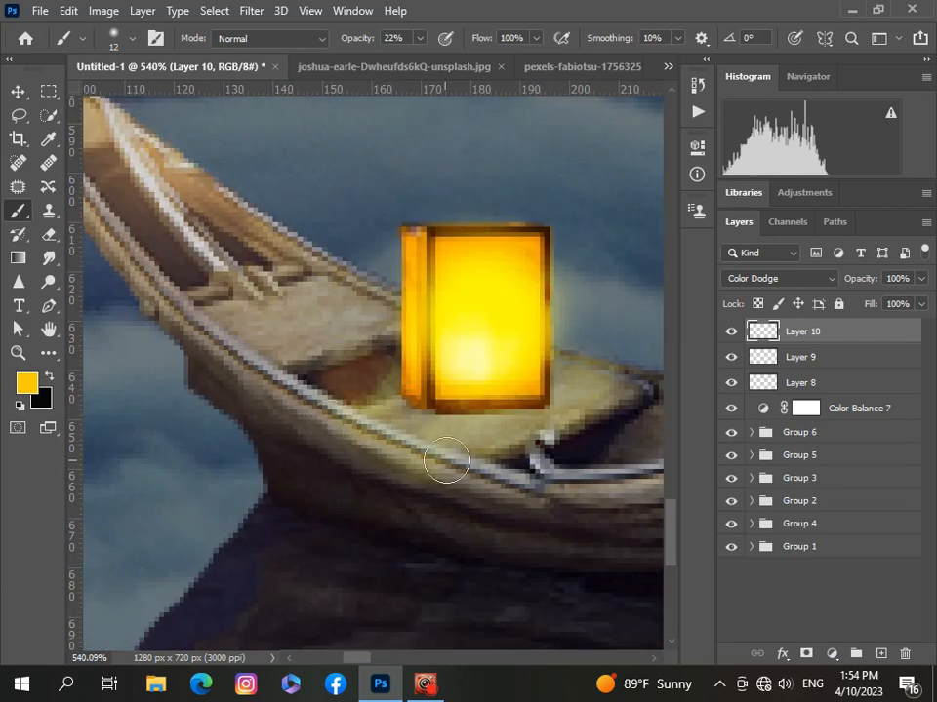
pyautogui.scroll(-3, 378, 454)
pyautogui.scroll(-4, 379, 455)
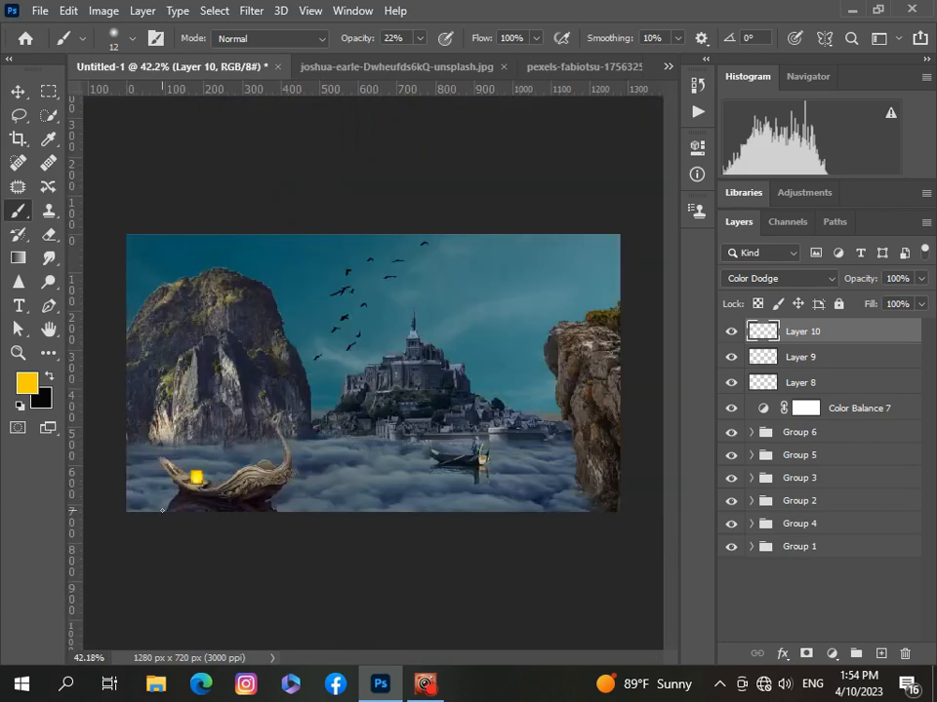
# Paint a very faint yellow glow on the dragon boat's lower hull beneath the lantern with a soft 20 px brush at 9% opacity
pyautogui.scroll(4, 162, 509)
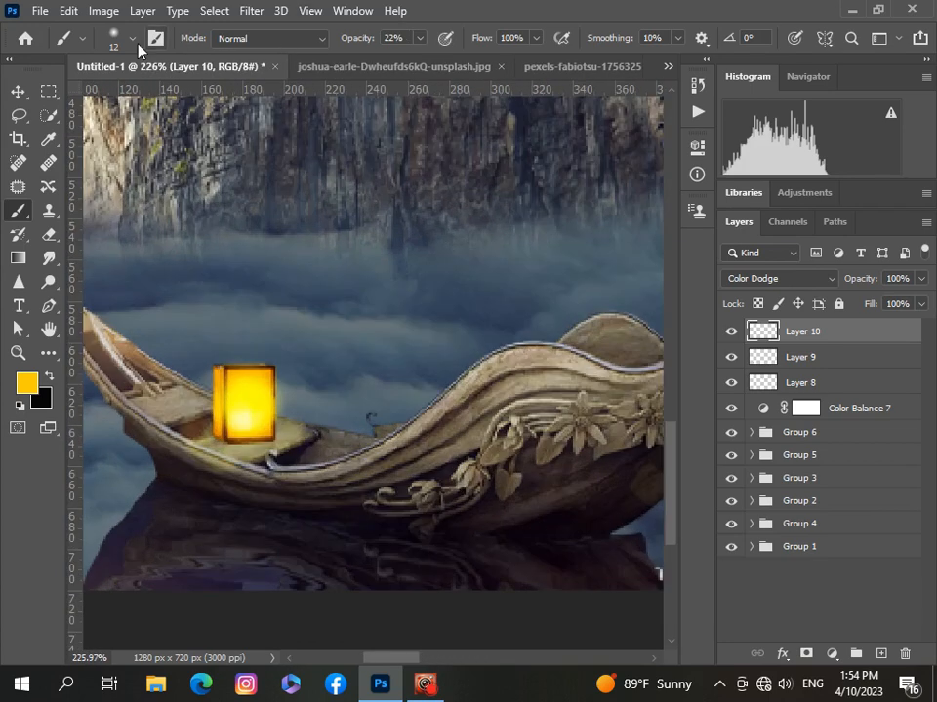
pyautogui.click(135, 41)
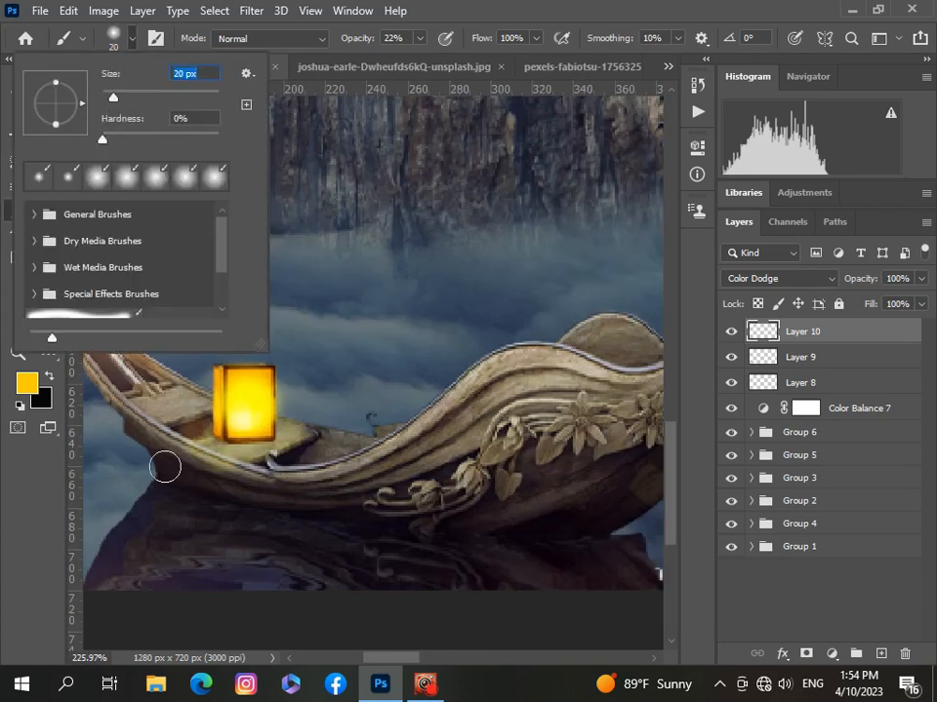
pyautogui.click(420, 38)
pyautogui.moveTo(172, 485)
pyautogui.mouseDown()
pyautogui.moveTo(205, 482)
pyautogui.moveTo(200, 473)
pyautogui.moveTo(240, 485)
pyautogui.moveTo(159, 502)
pyautogui.moveTo(240, 510)
pyautogui.mouseUp()
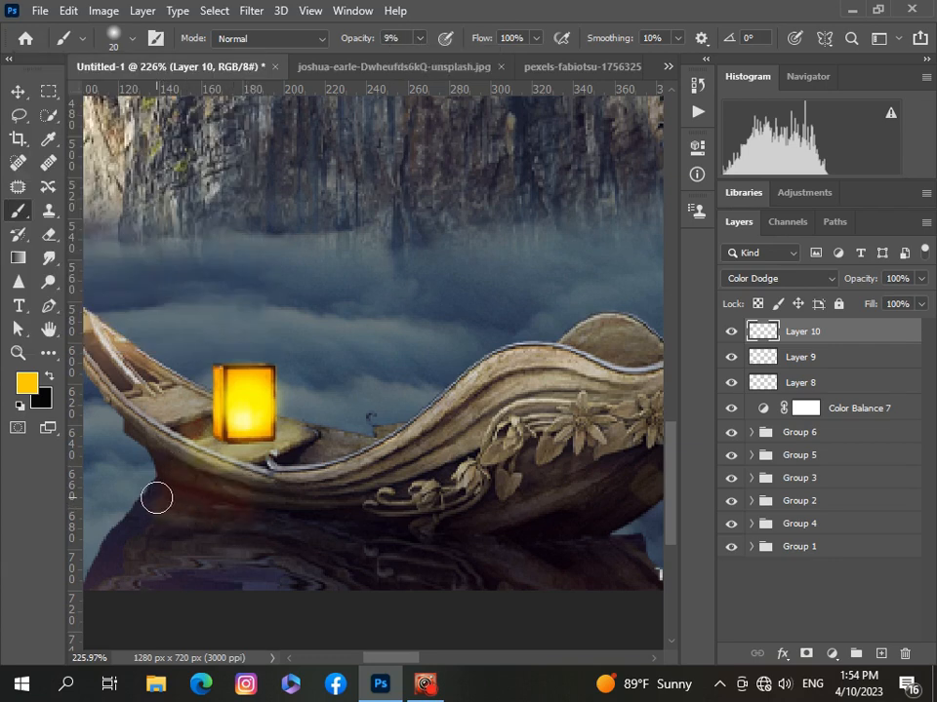
pyautogui.scroll(-3, 196, 565)
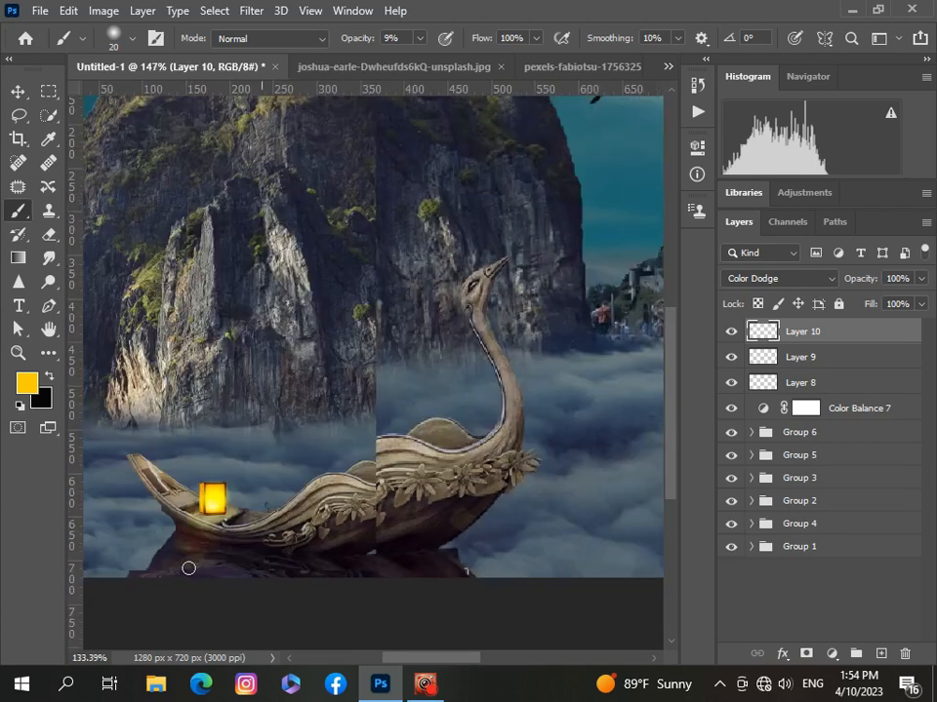
pyautogui.scroll(-5, 188, 568)
pyautogui.scroll(1, 189, 567)
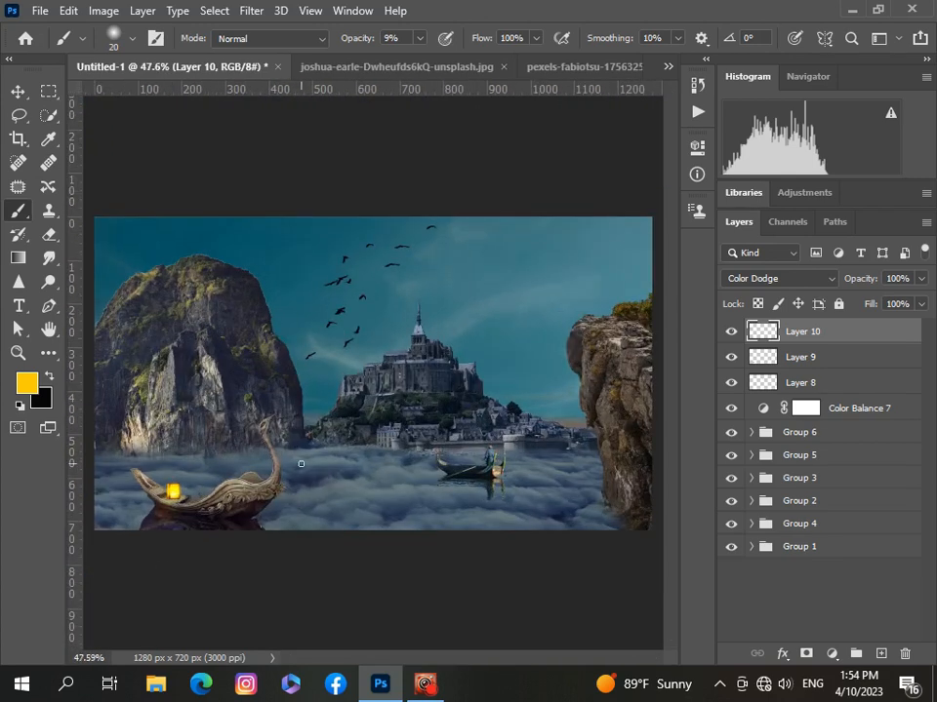
pyautogui.scroll(-1, 300, 463)
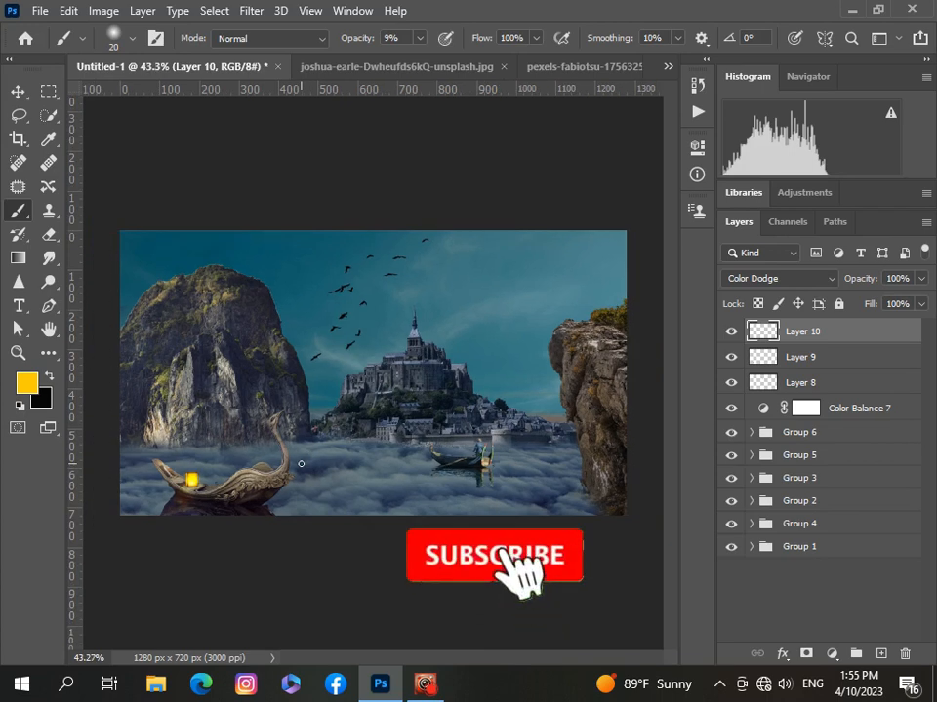
pyautogui.scroll(1, 301, 463)
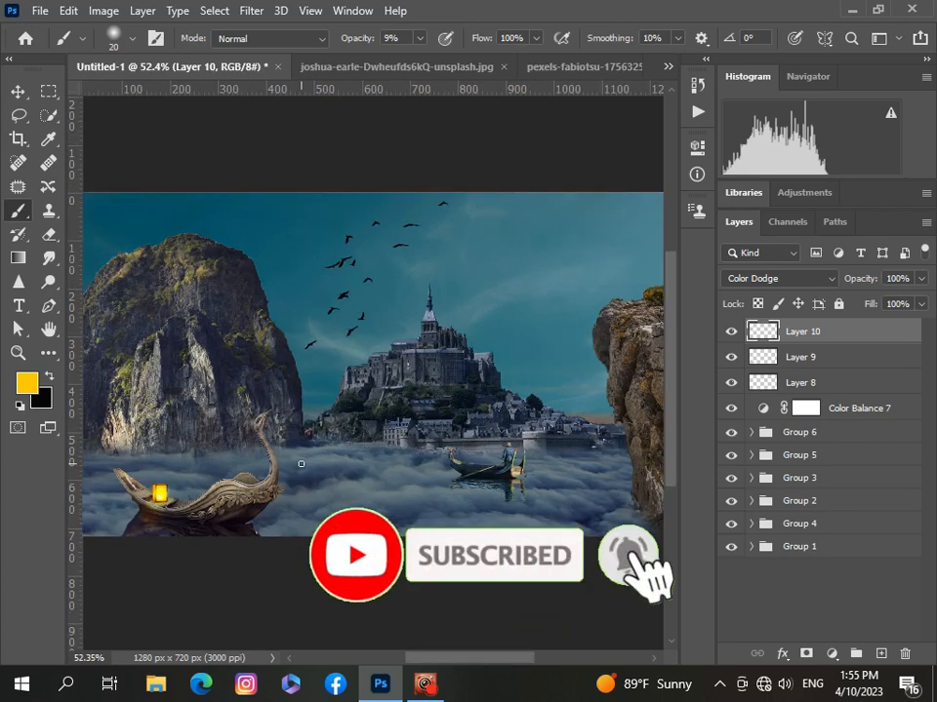